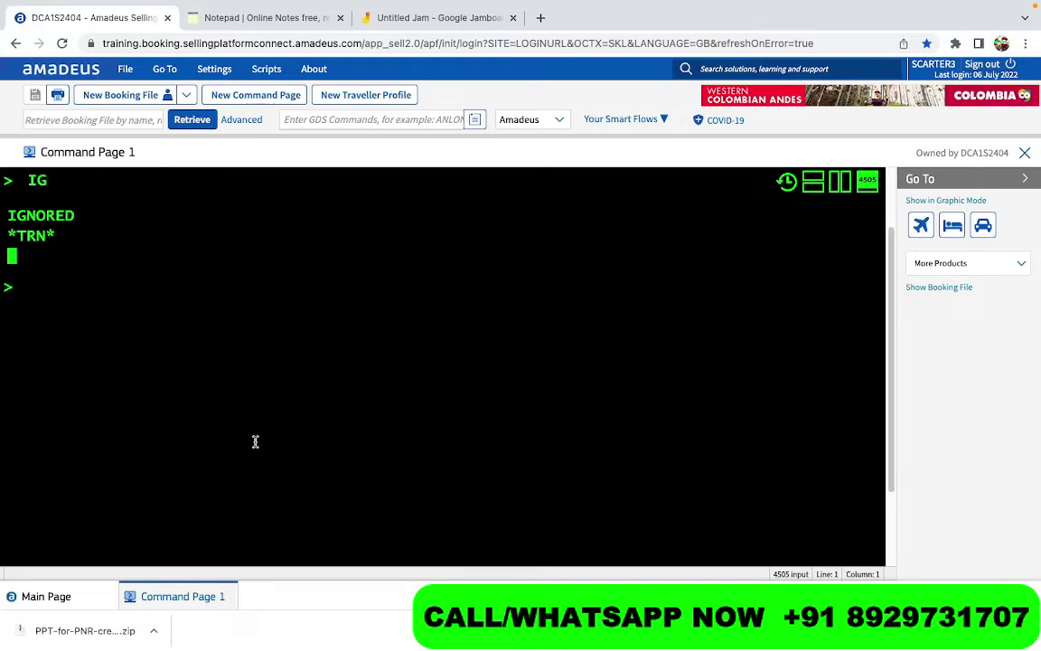
- Write the word ITINERARY at the command prompt as an illustration and clear it
text(I)
key(BackSpace)
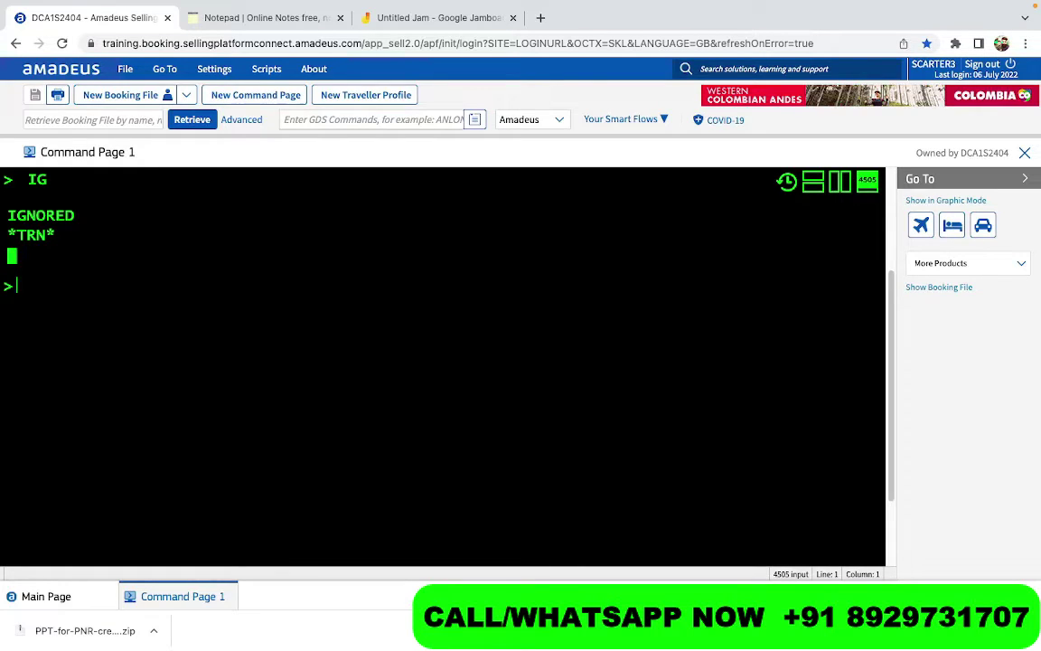
text(I)
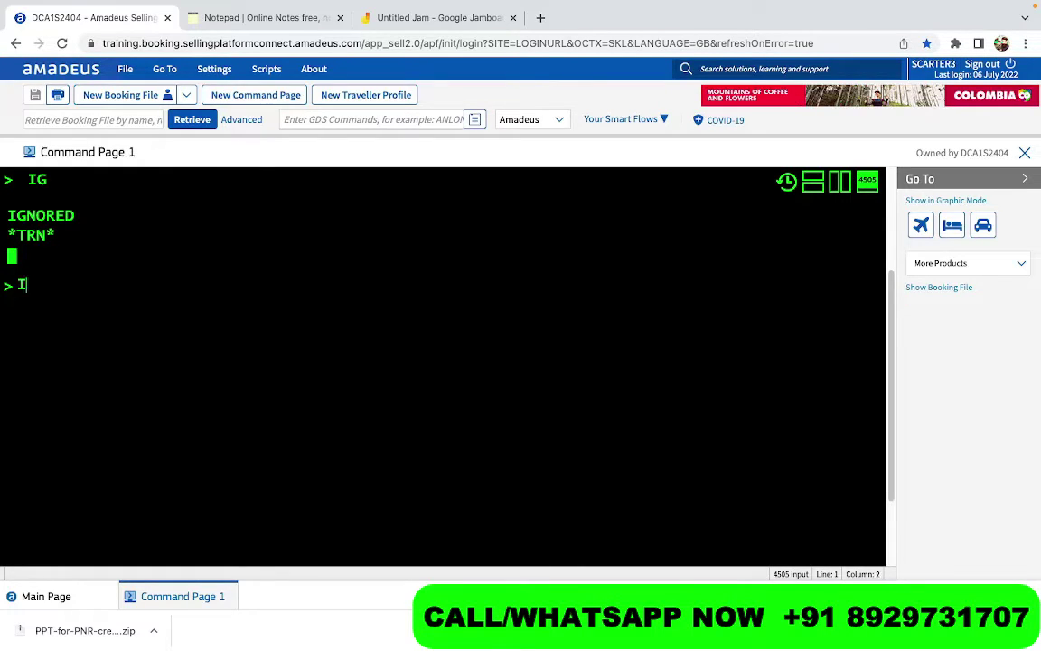
text(TINERARY)
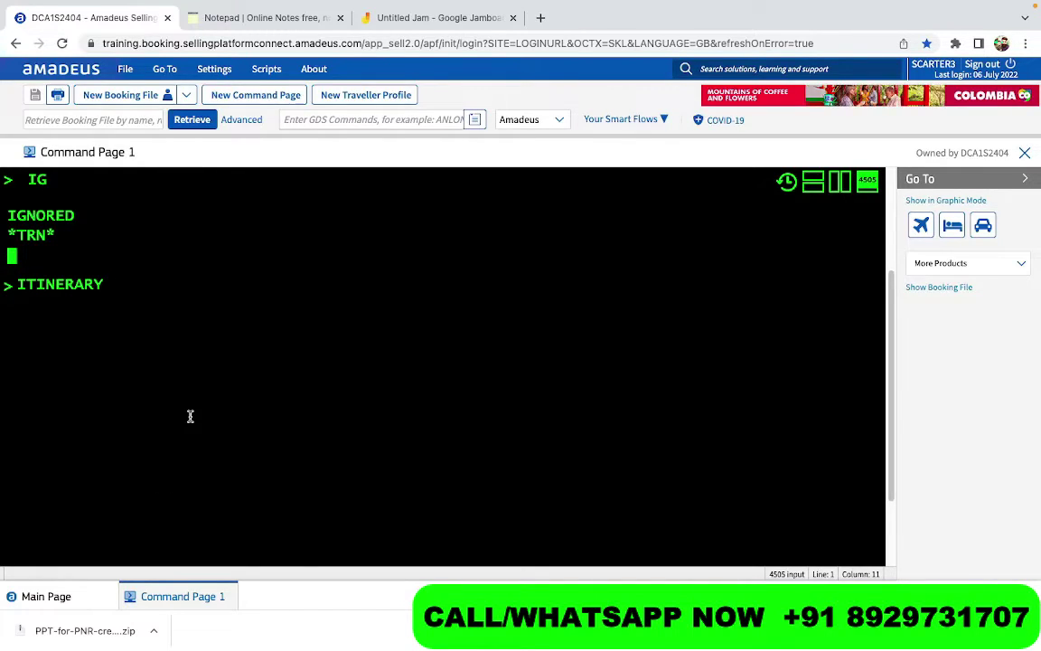
key(shift+Home)
key(BackSpace)
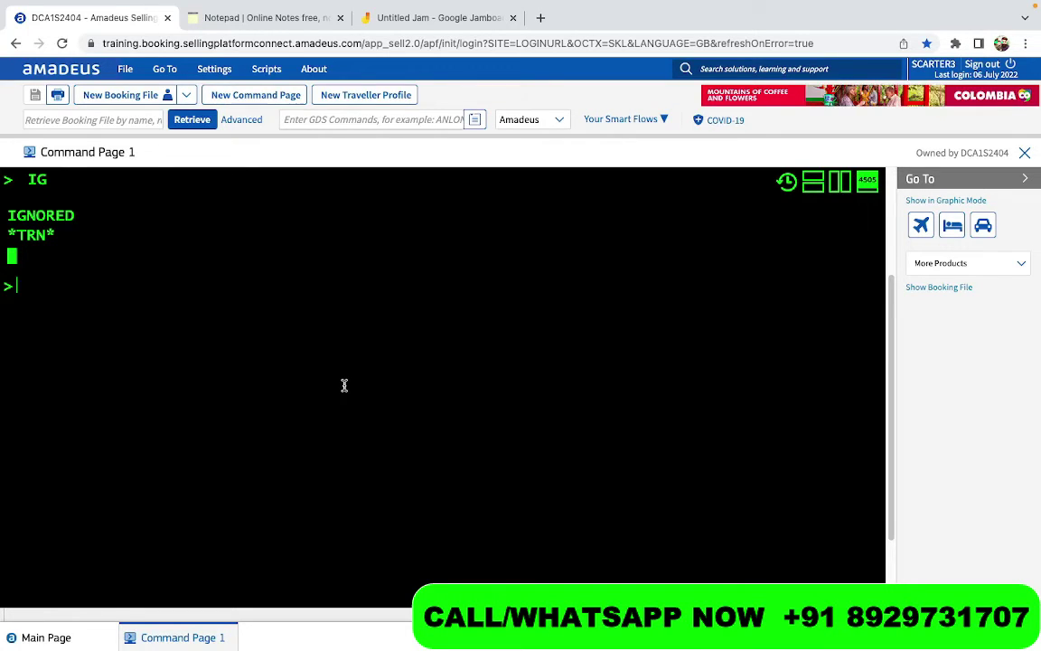
- Write the city name WASHINGTON at the command prompt as an illustration and clear it
text(WAS)
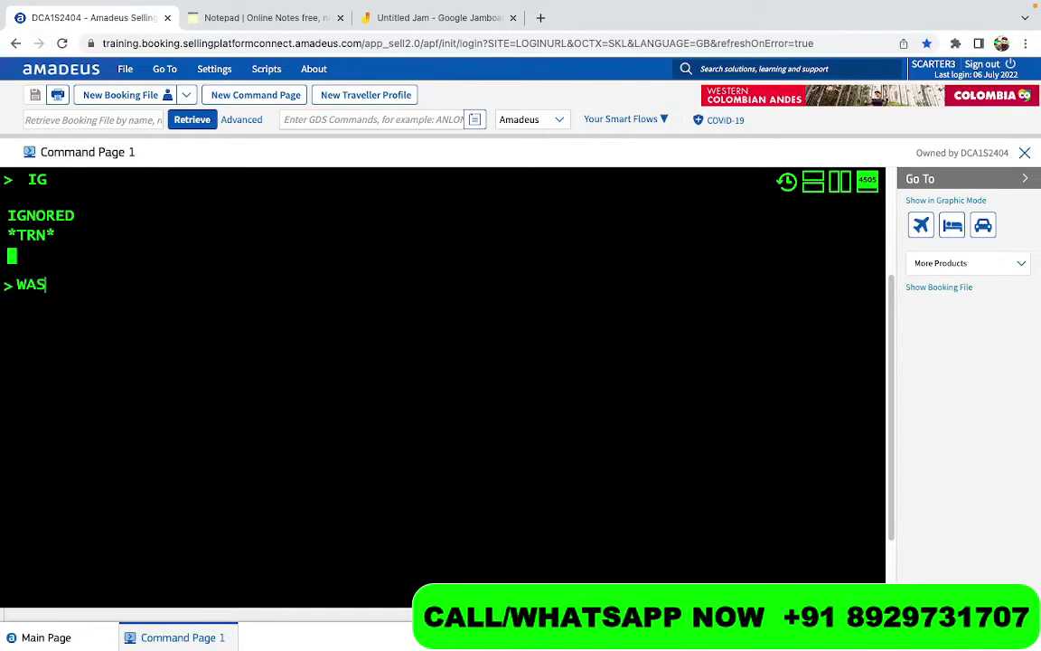
text(HINGTON)
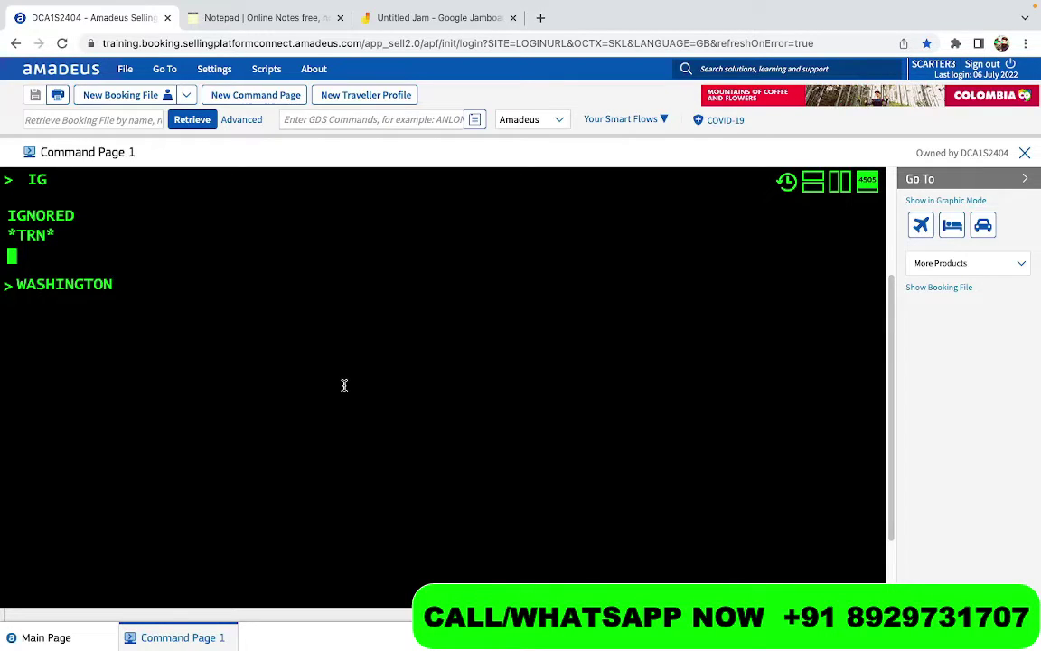
key(shift+Home)
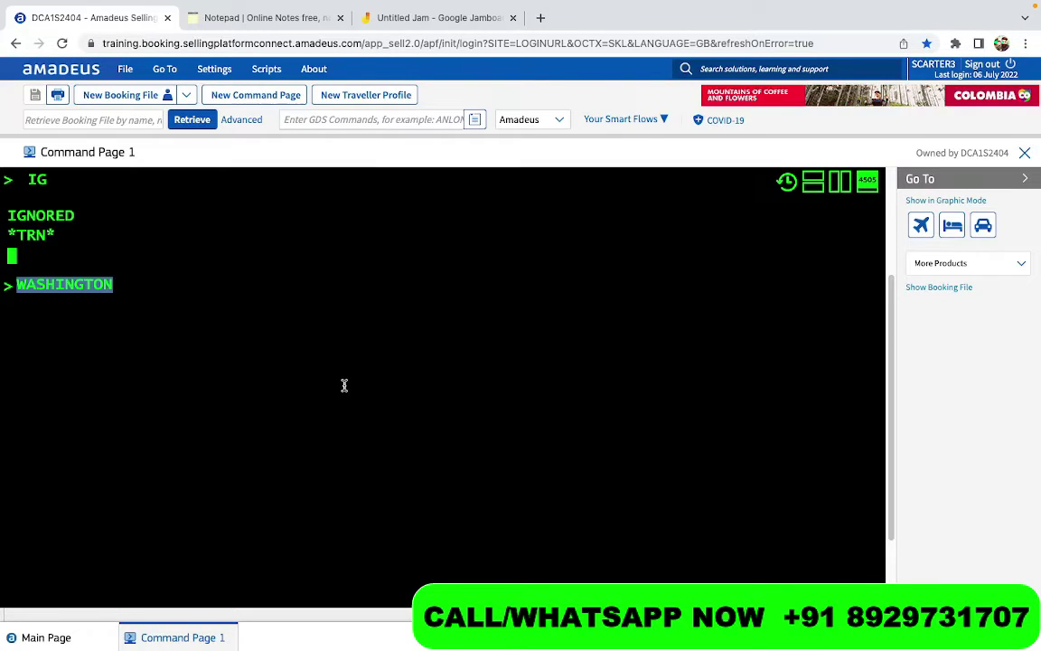
key(BackSpace)
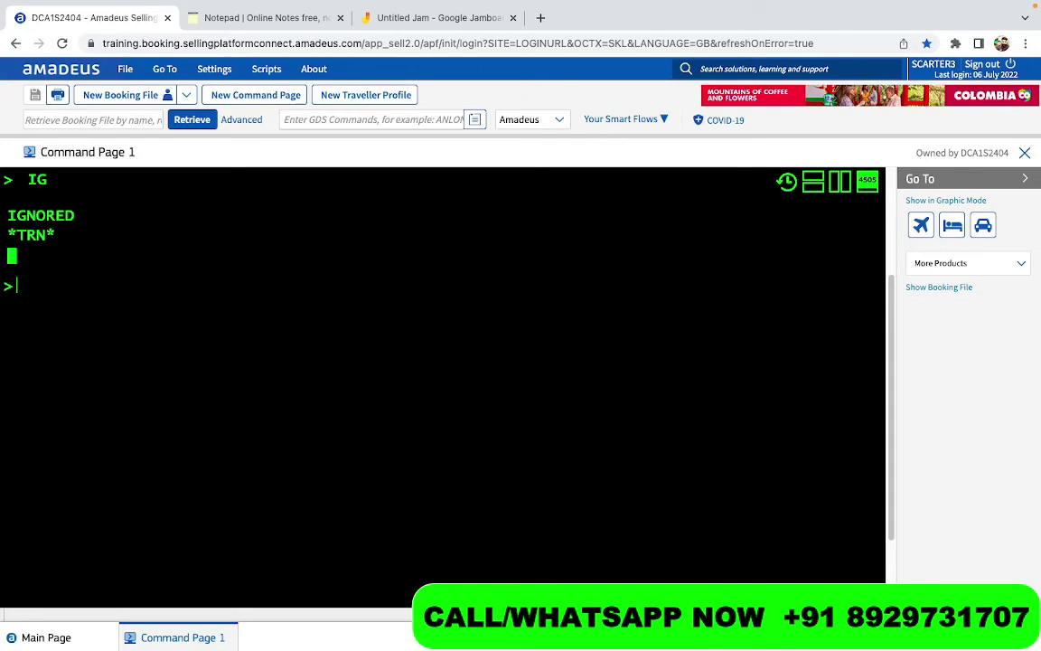
- Try the availability code AN and the date and route 25JULWASLON at the prompt, clearing each
text(AN)
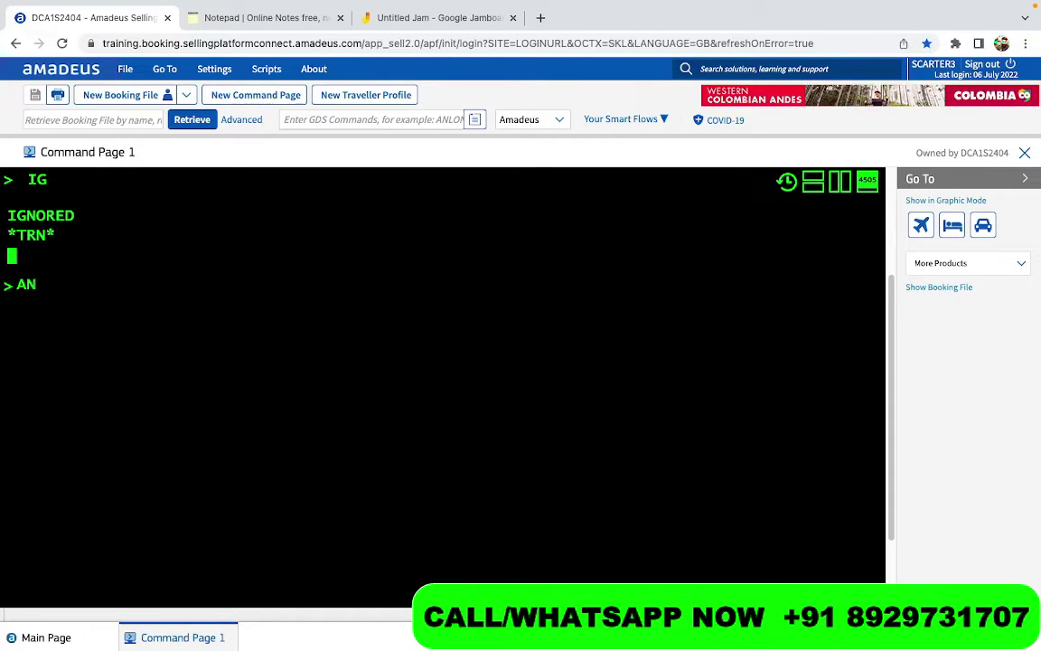
key(BackSpace)
key(BackSpace)
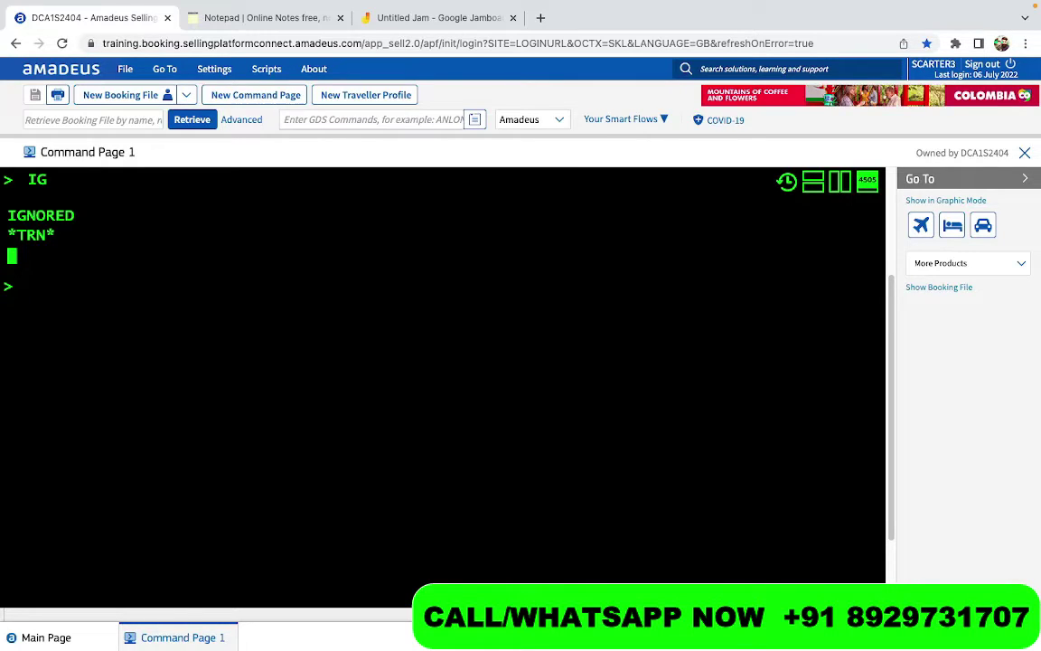
text(25JUL)
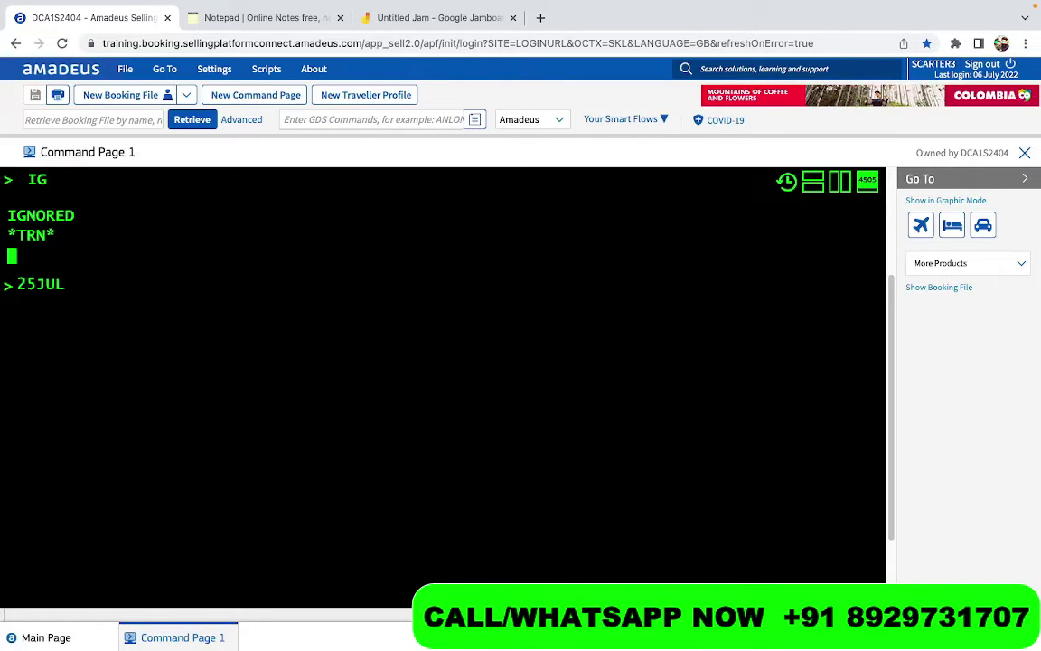
text(WAS)
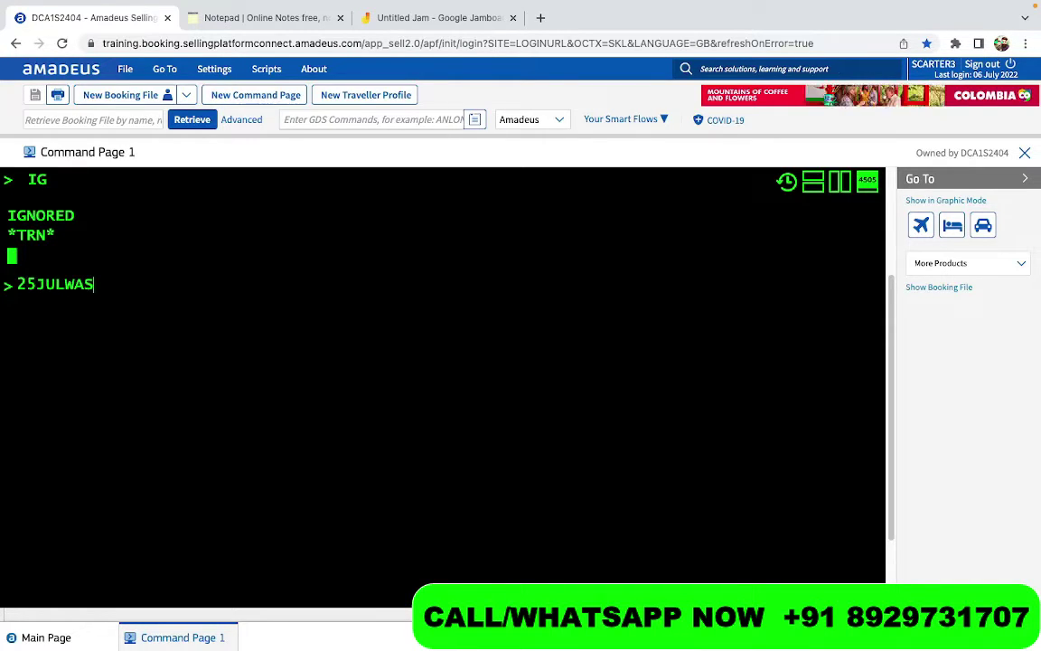
text(LON)
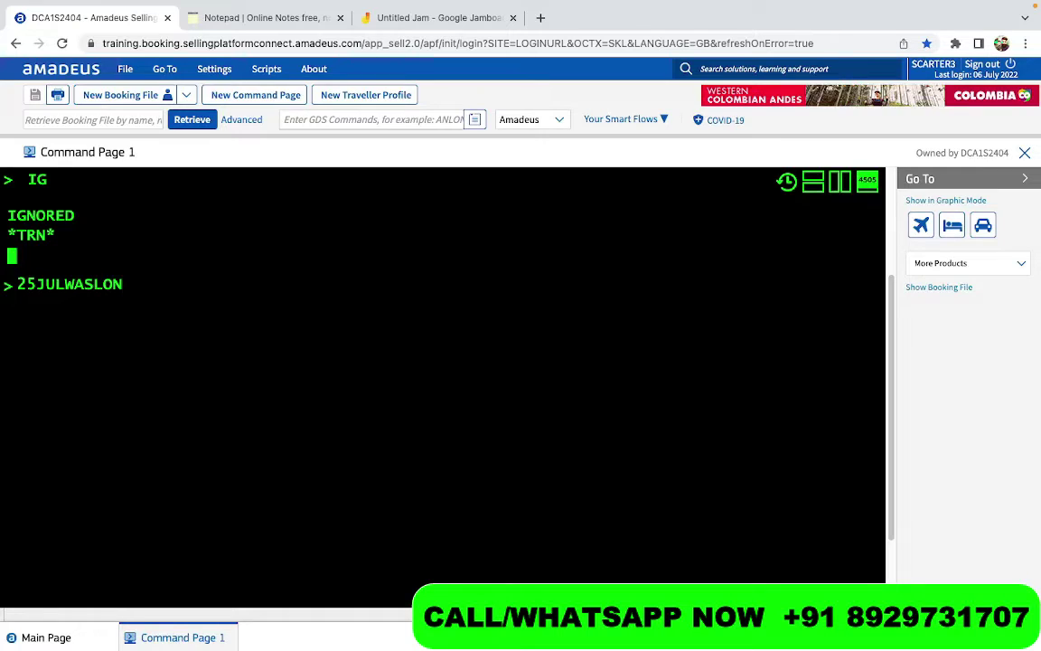
key(BackSpace)
key(BackSpace)
key(BackSpace)
key(BackSpace)
key(BackSpace)
key(BackSpace)
key(BackSpace)
key(BackSpace)
key(BackSpace)
key(BackSpace)
key(BackSpace)
- Write the route WAS - LON at the command prompt as an illustration and clear it
text(W)
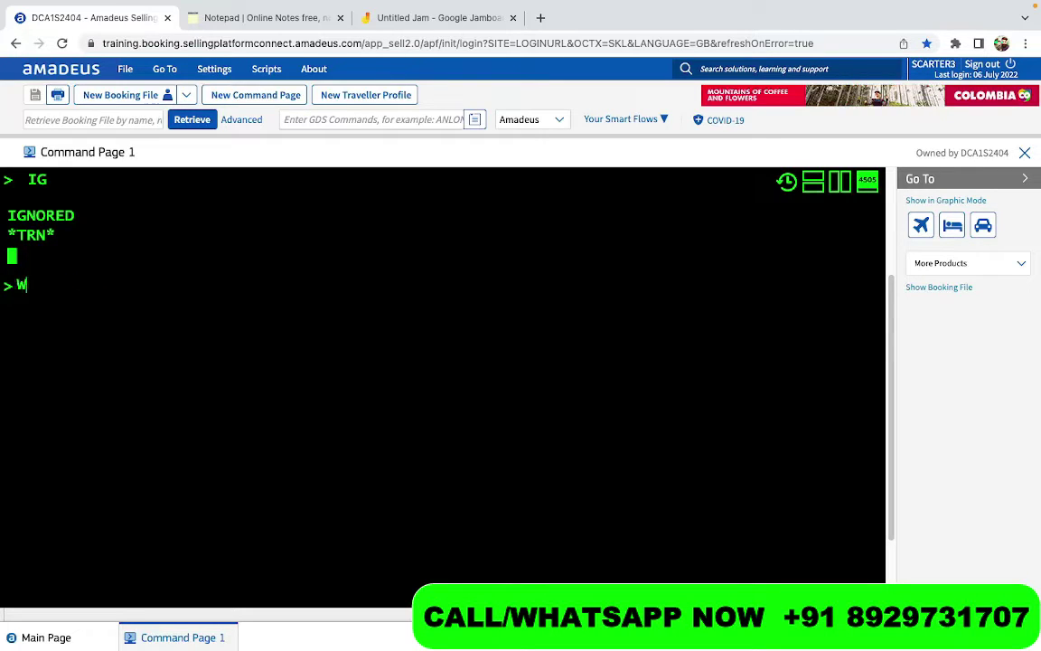
text(AS - LO)
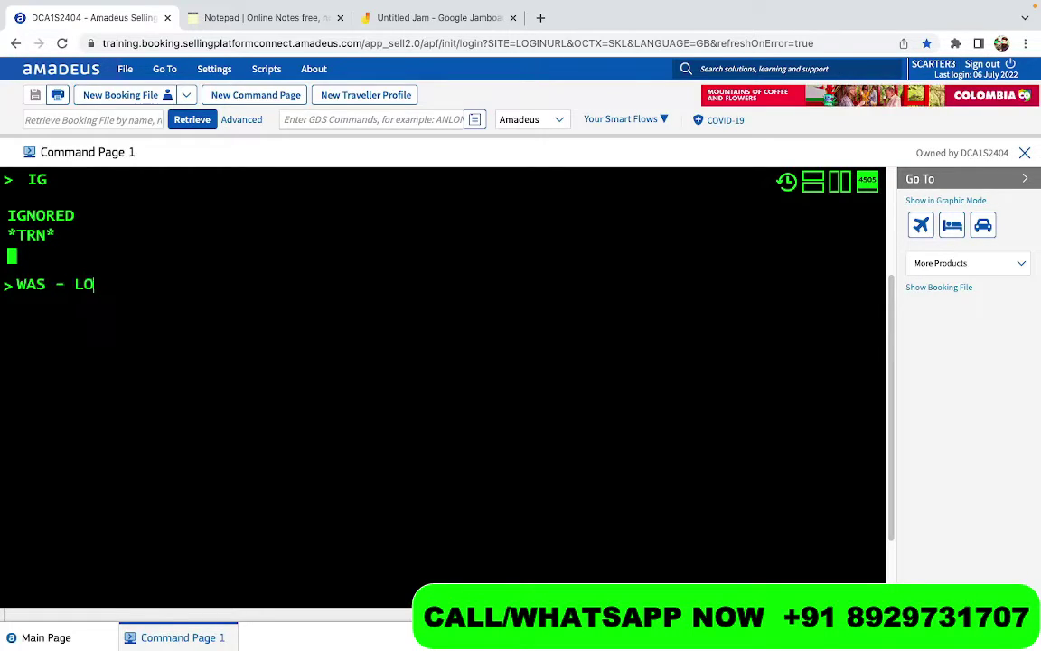
text(N)
key(shift+Home)
key(BackSpace)
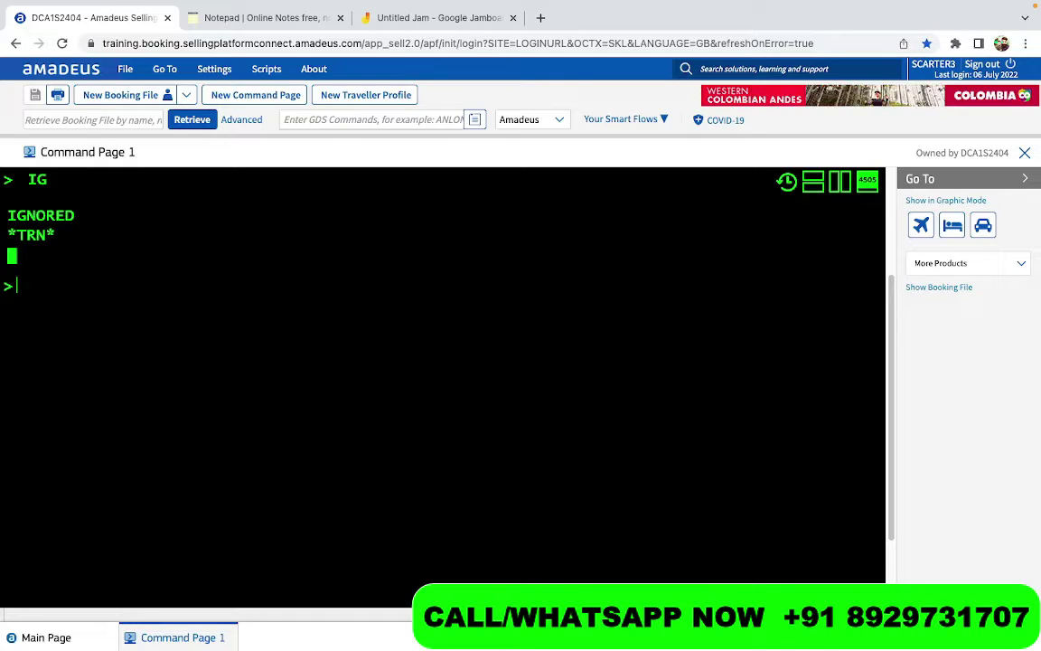
text(N)
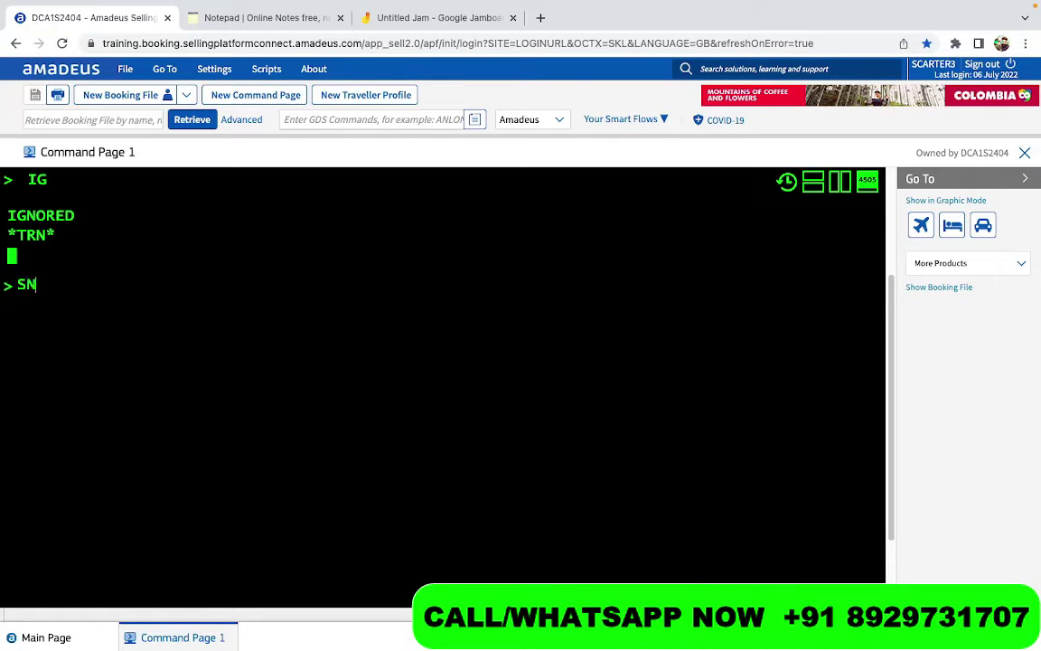
key(BackSpace)
key(BackSpace)
text(AN)
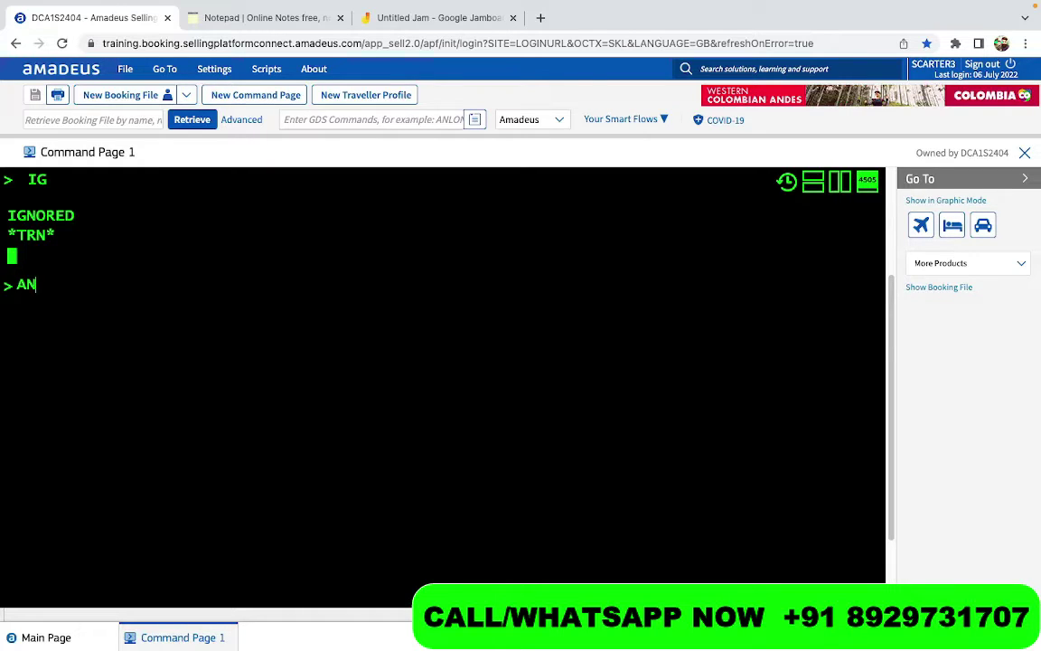
key(BackSpace)
key(BackSpace)
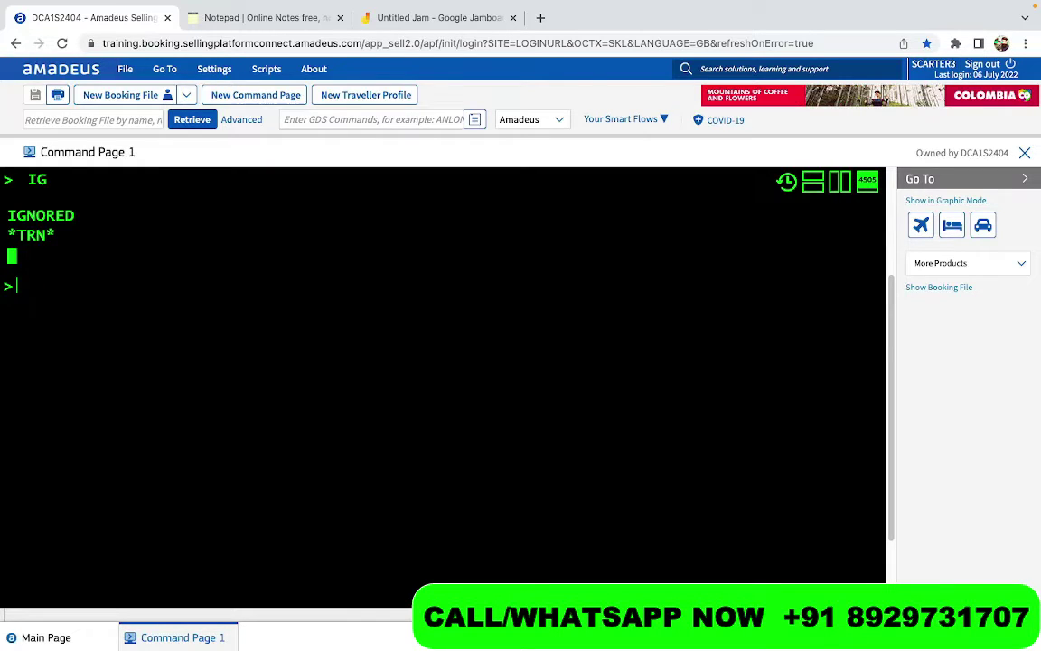
- Start a flight availability entry with the code AN and the departure date 25JUL
text(AN)
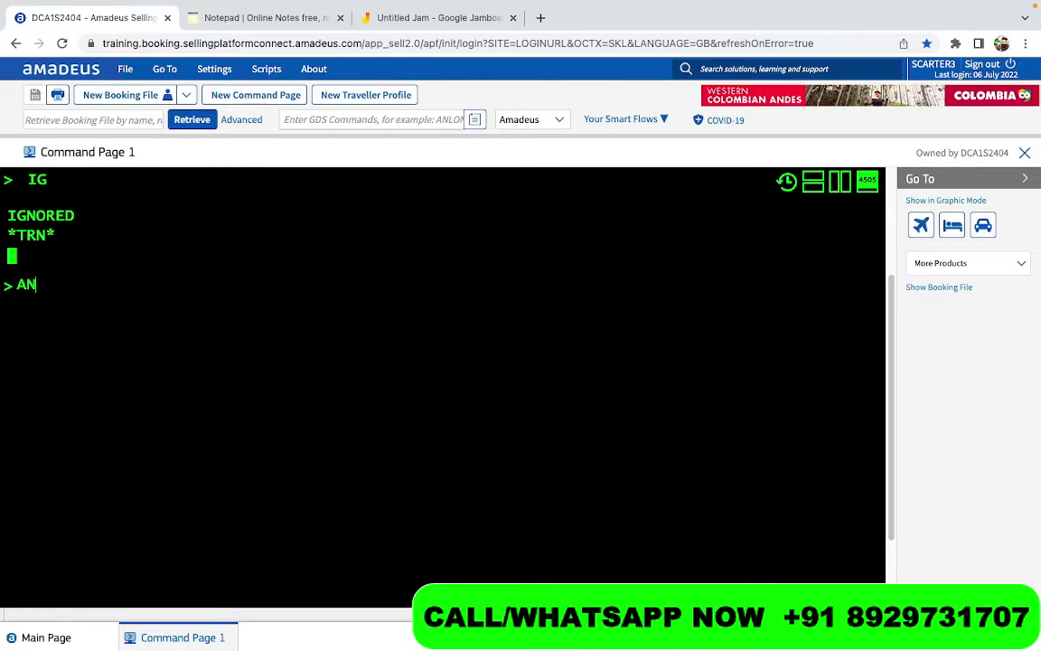
text(25)
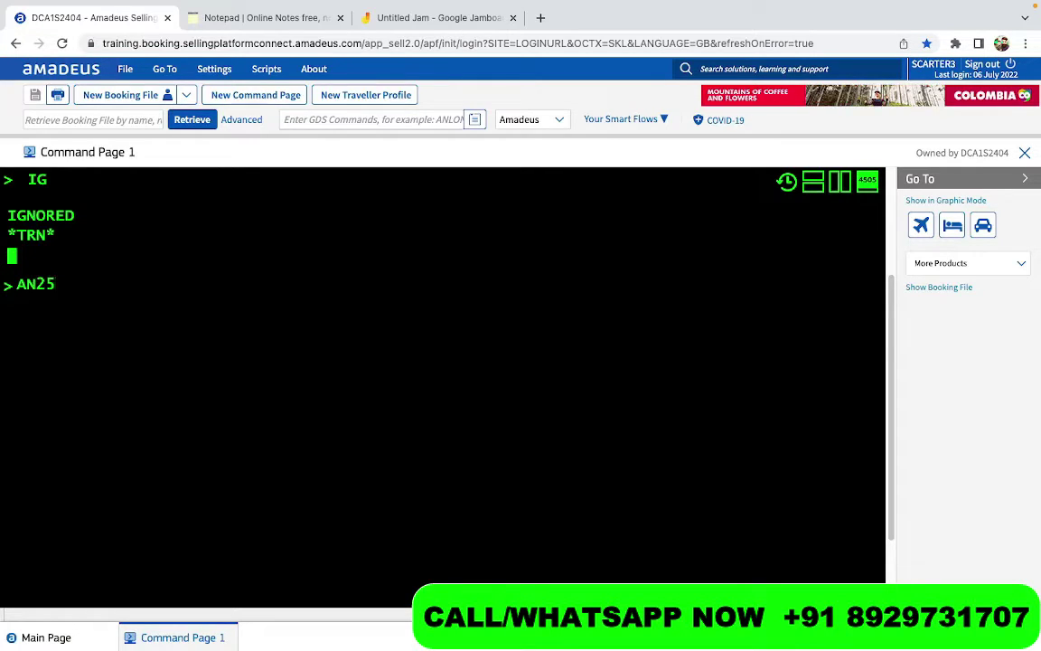
text(JUL)
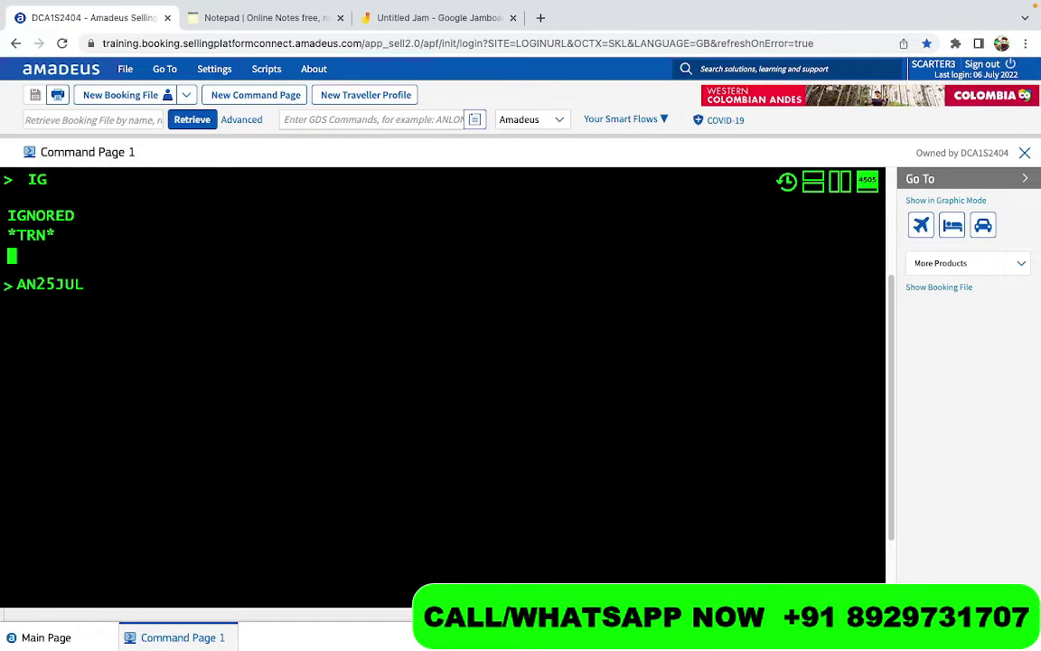
- Examine the day, the month and the whole date 25JUL within the availability entry
key(Left)
key(Left)
key(Left)
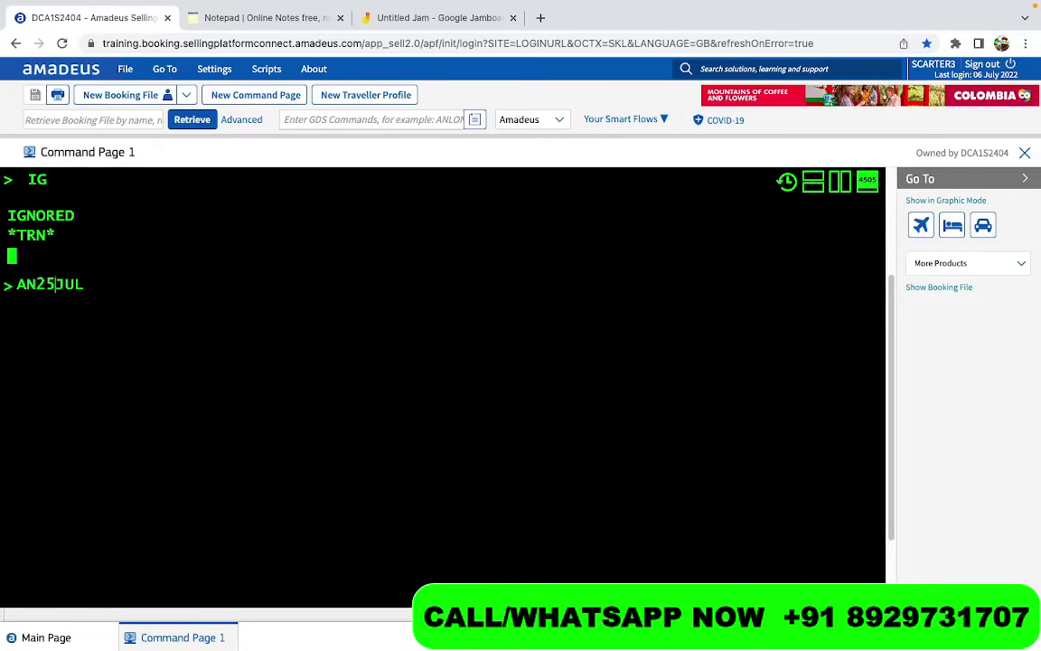
key(Right)
key(Right)
key(Right)
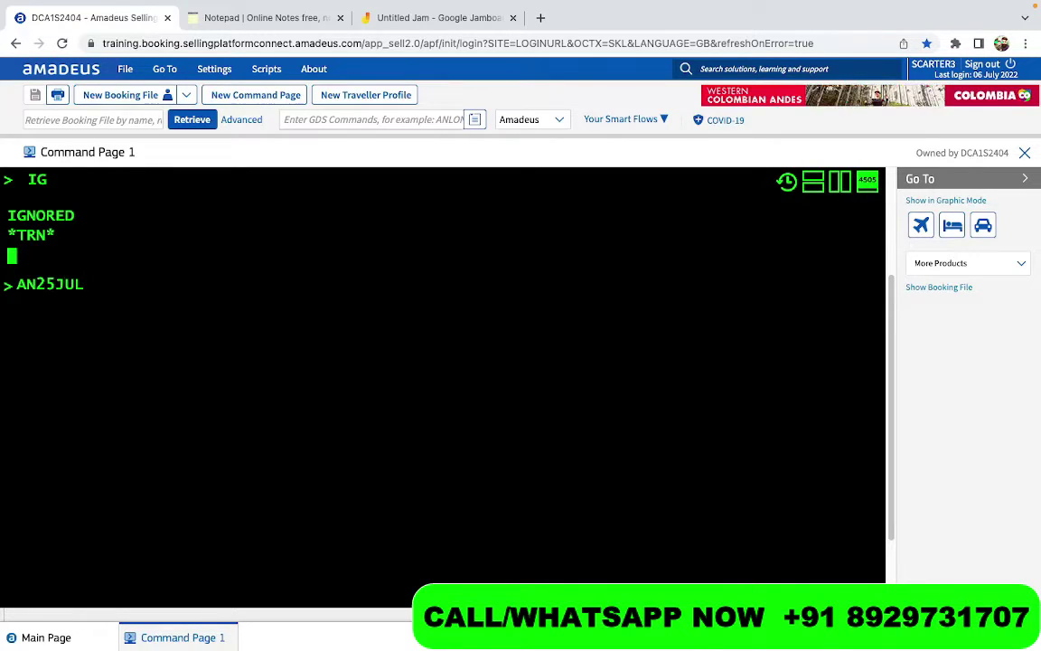
key(shift+Left)
key(shift+Left)
key(Left)
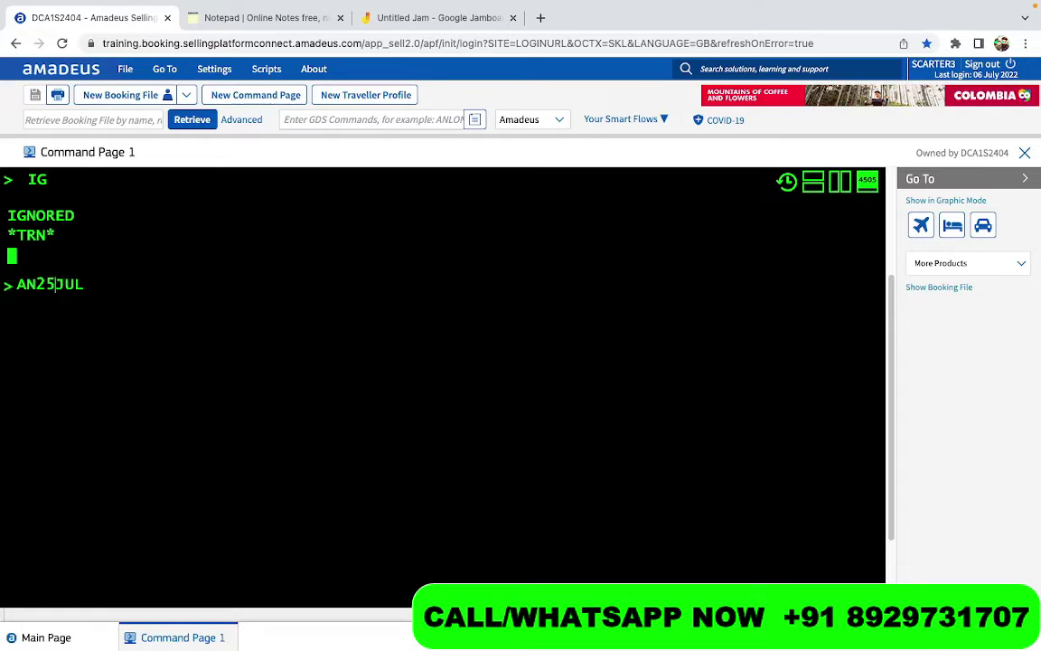
key(Left)
key(shift+Right)
key(shift+Right)
key(shift+Right)
key(Right)
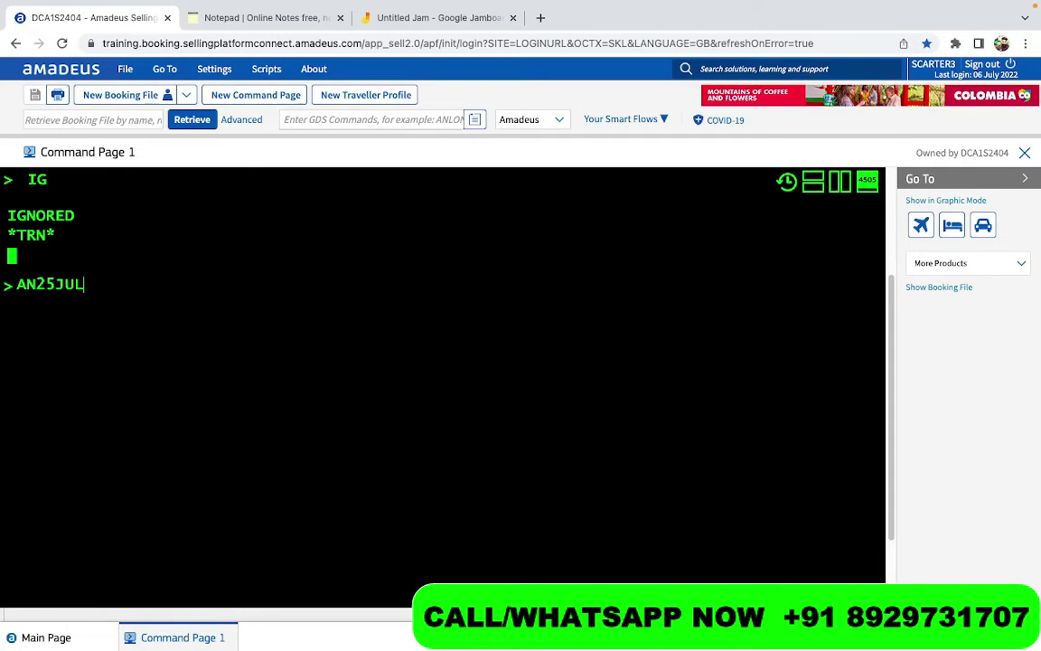
key(Left)
key(Left)
key(Left)
key(Left)
key(Left)
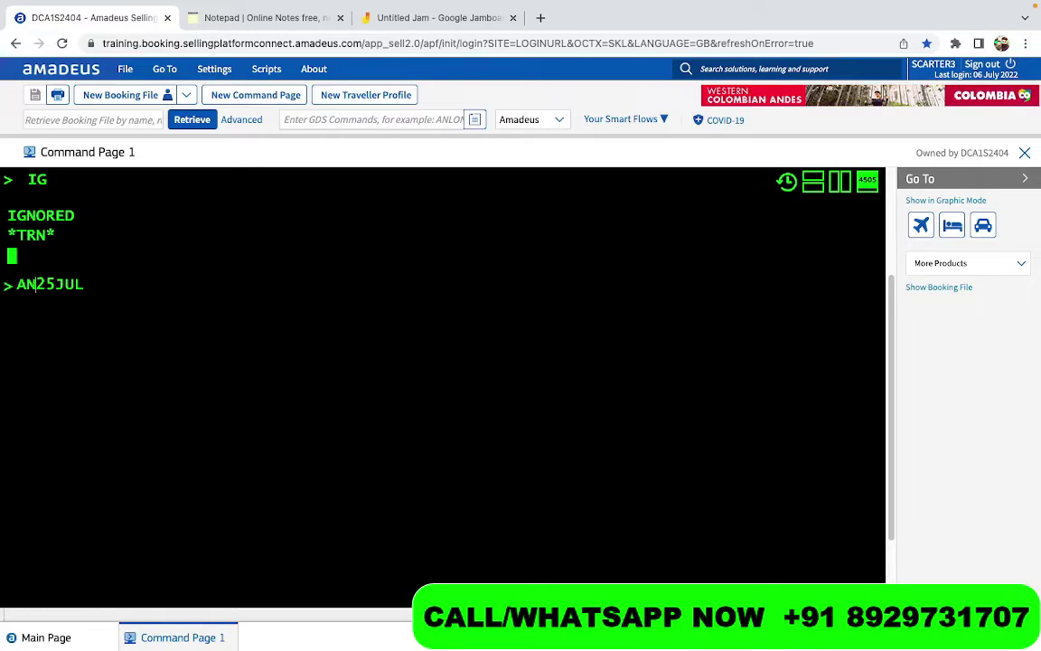
key(shift+Right)
key(shift+Right)
key(shift+Right)
key(shift+Right)
key(shift+Right)
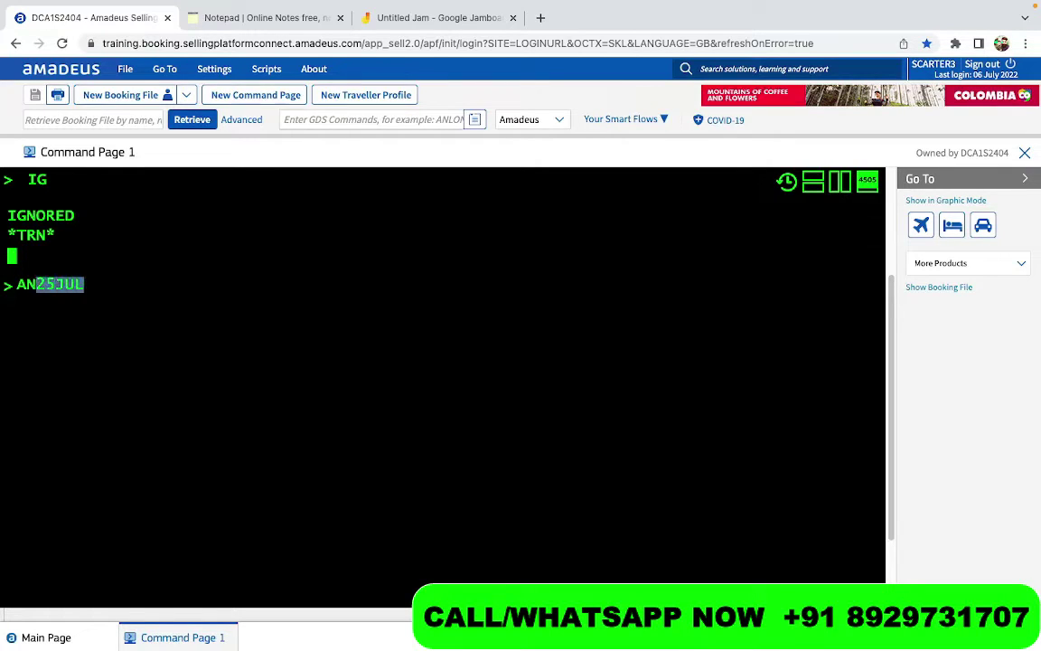
key(Right)
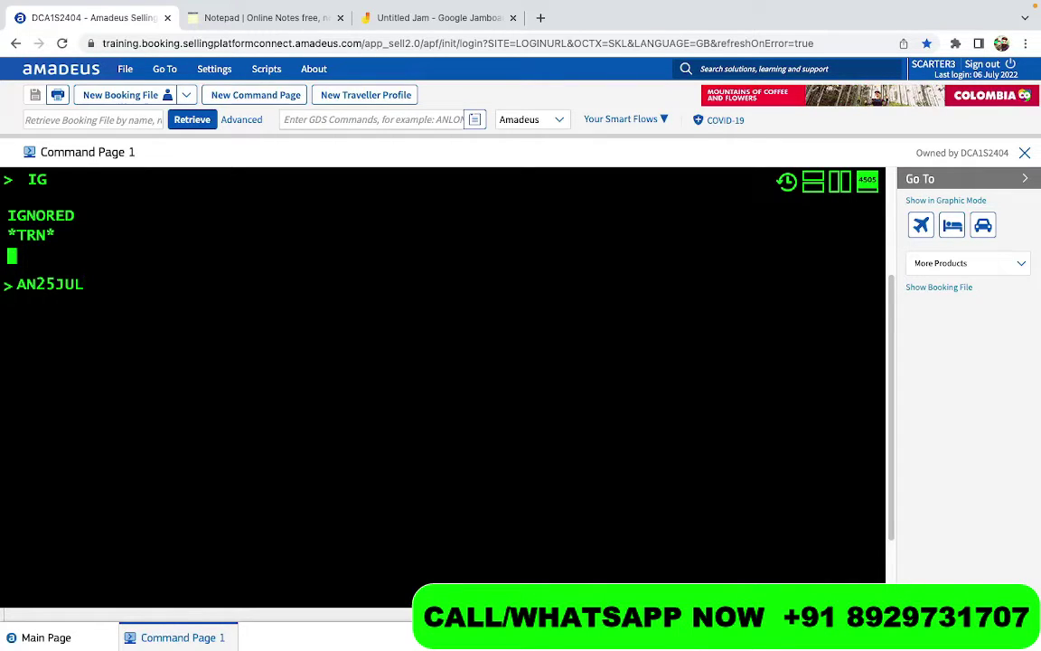
- Try the Washington codes WAS, DCA and IAD one after another as the origin following the date
text(WAS)
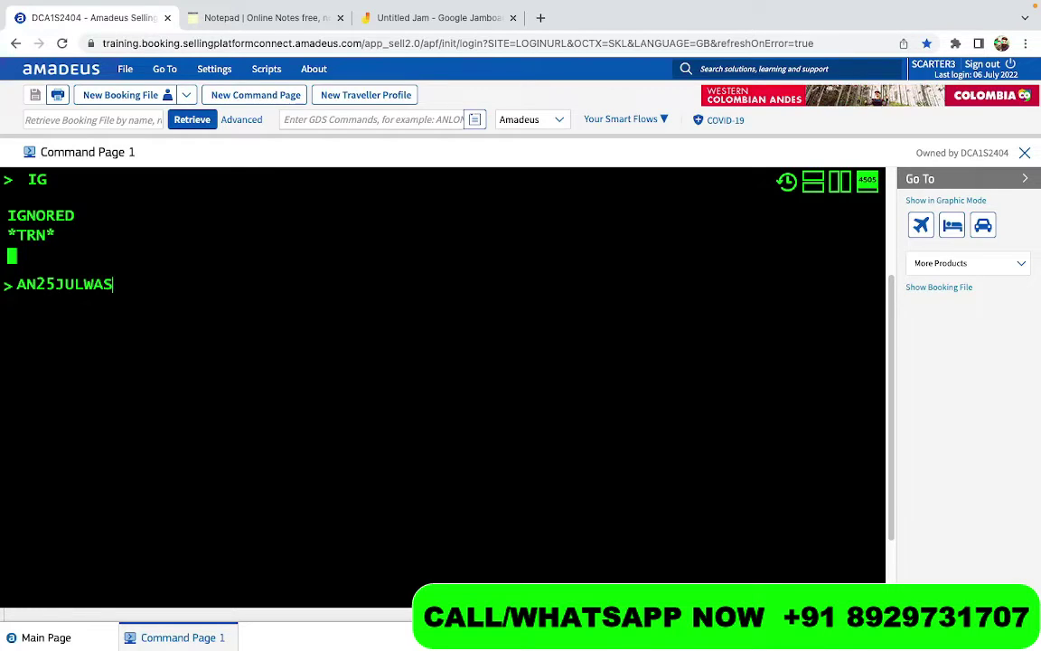
key(BackSpace)
key(BackSpace)
key(BackSpace)
text(DCA)
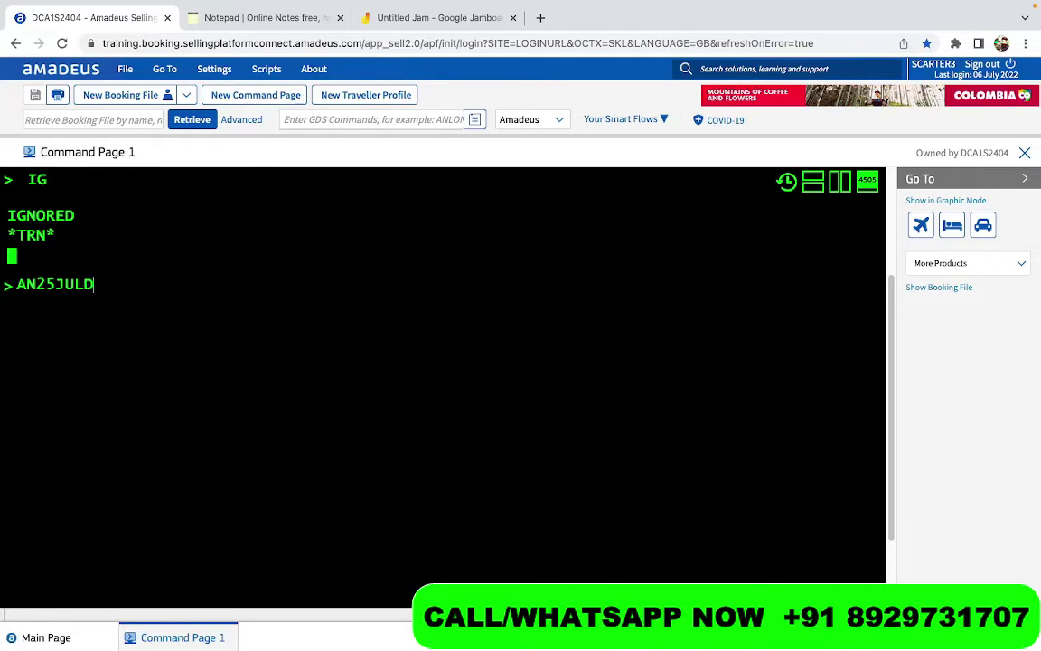
key(BackSpace)
key(BackSpace)
key(BackSpace)
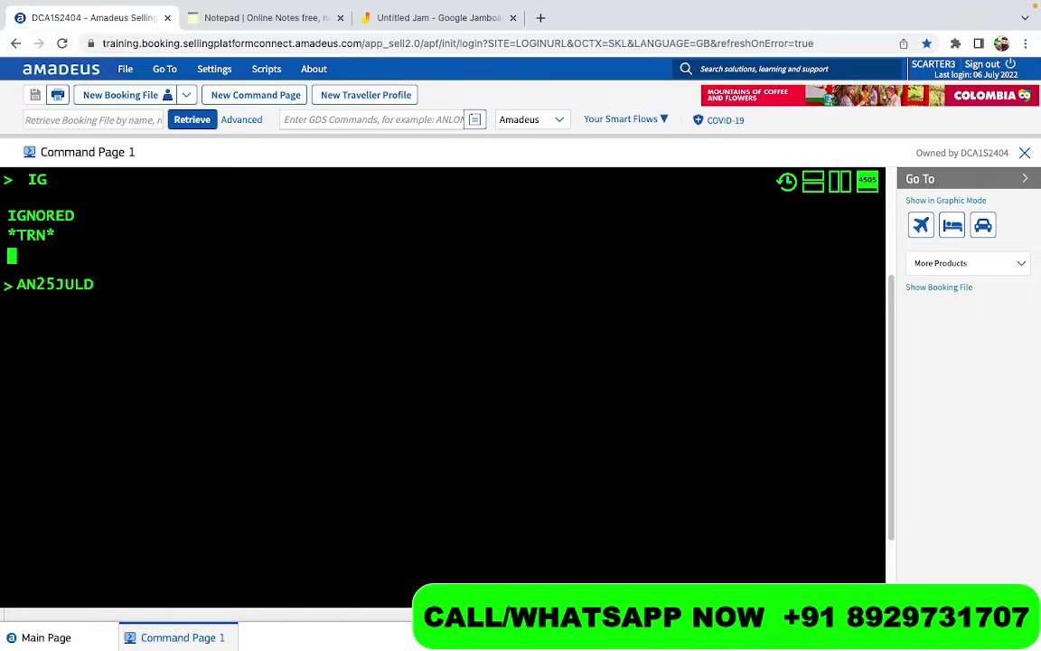
text(IAD)
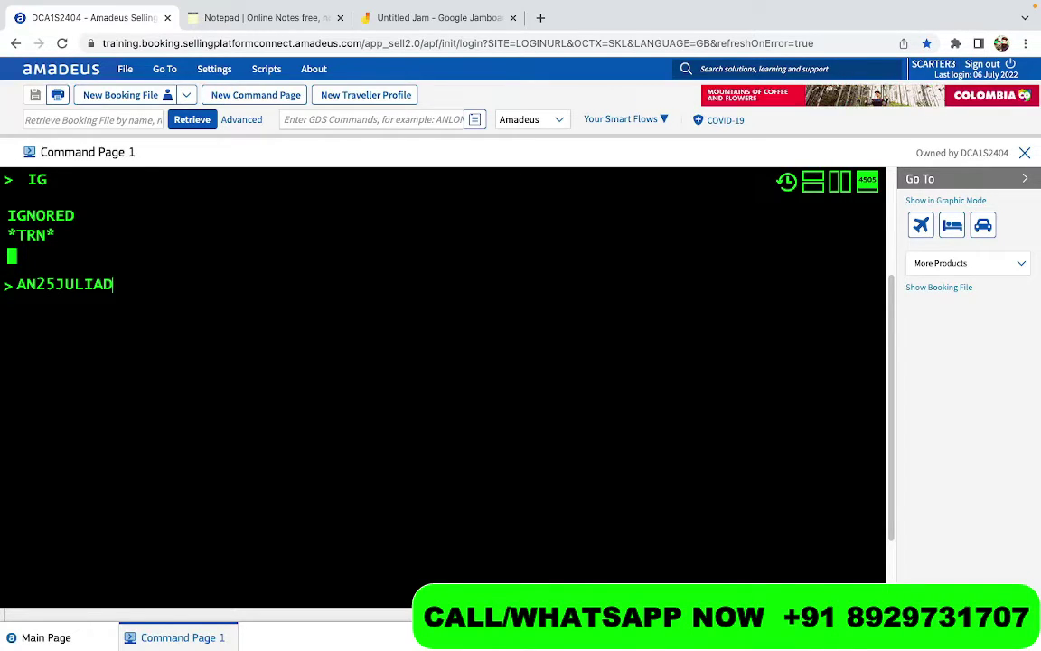
- Try the city code DEL in place of IAD as the origin following 25JUL and clear it
key(BackSpace)
key(BackSpace)
key(BackSpace)
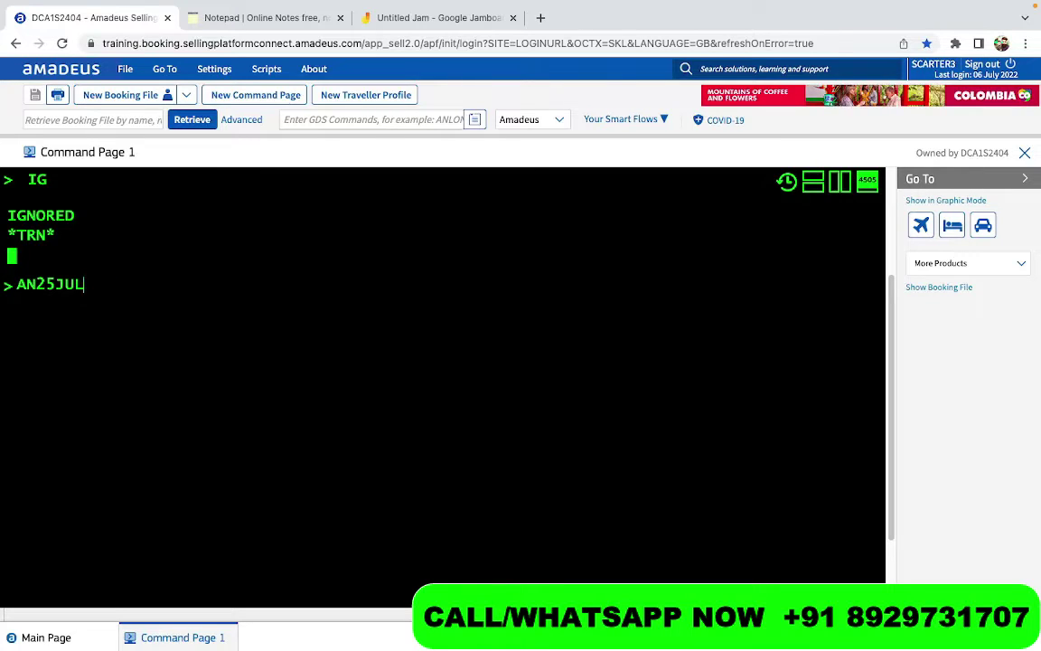
text(DEL)
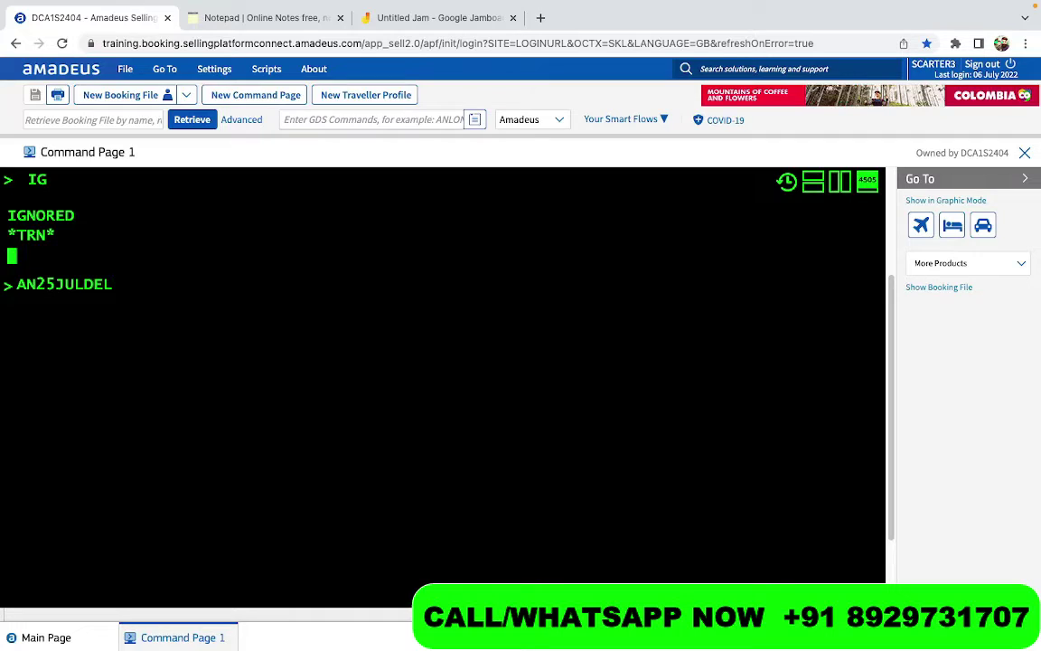
key(BackSpace)
key(BackSpace)
key(BackSpace)
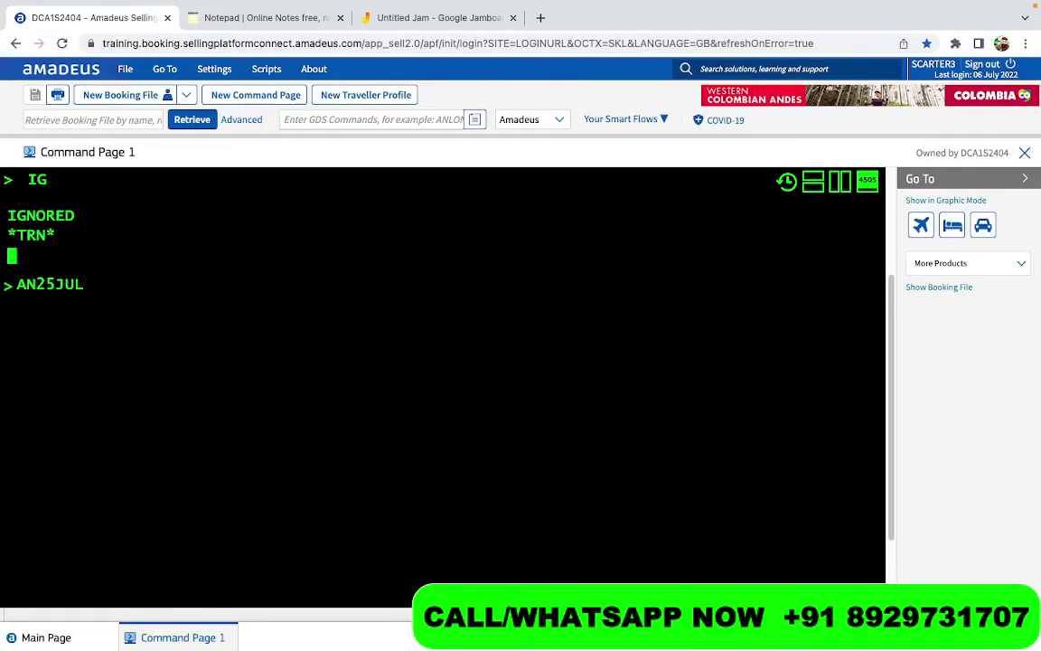
- Try the codes WAS, IAD and DCA in turn as the origin in the availability entry, clearing each one
text(WAS)
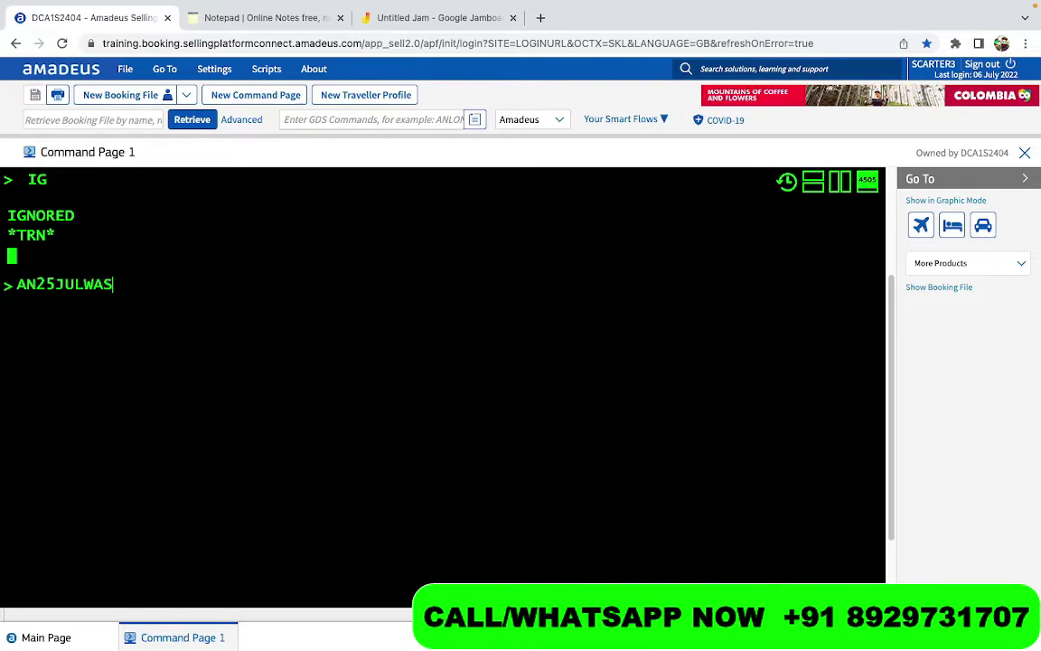
key(BackSpace)
key(BackSpace)
key(BackSpace)
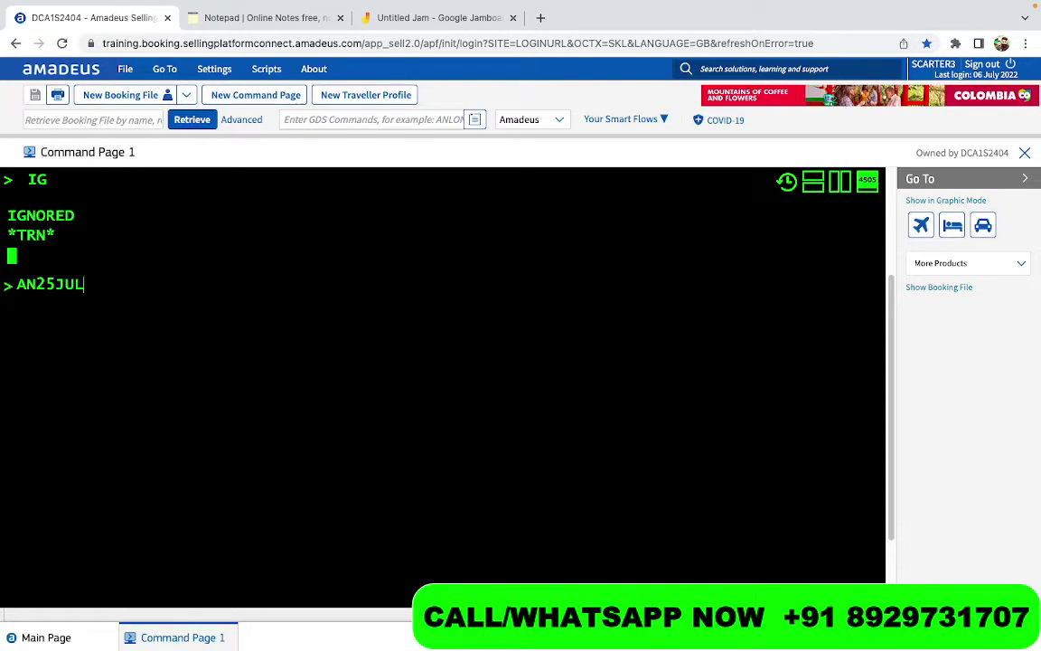
text(IAD)
key(BackSpace)
key(BackSpace)
key(BackSpace)
text(D)
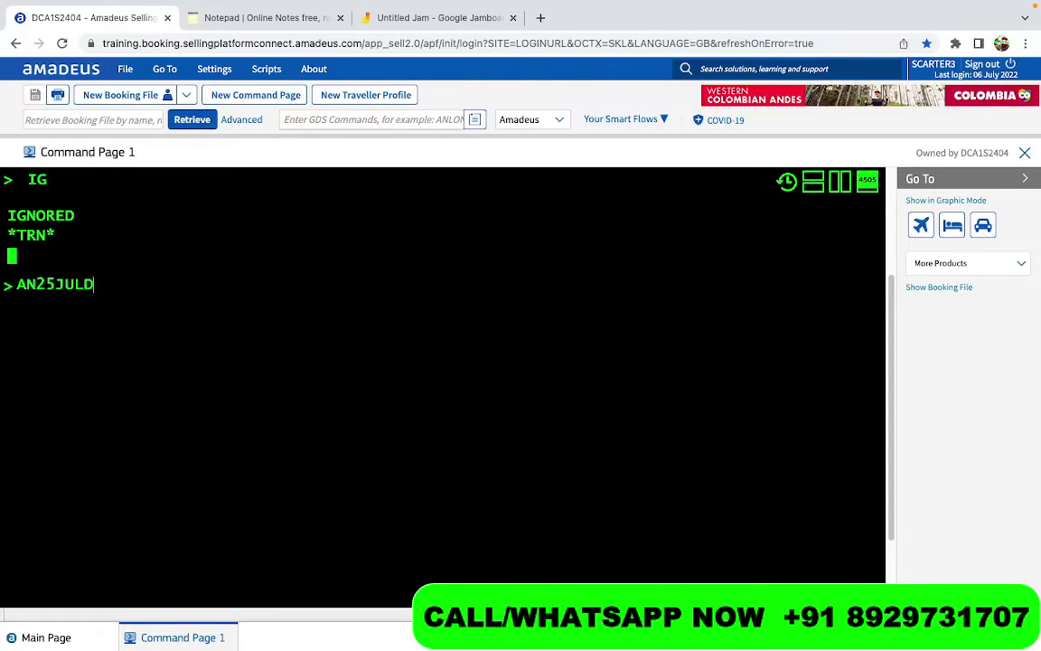
text(CA)
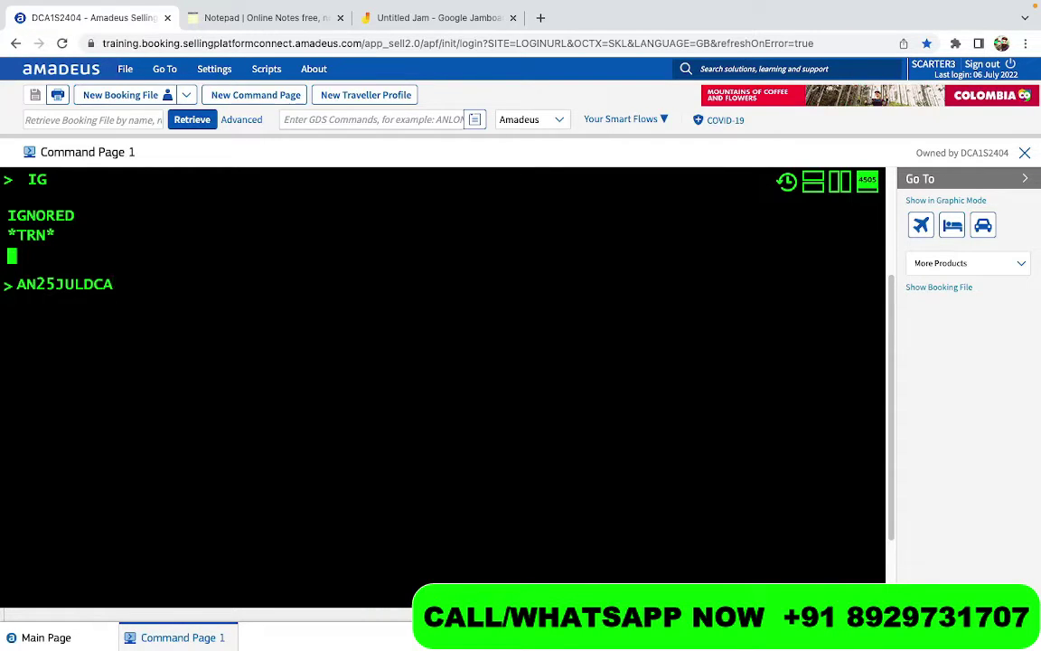
key(BackSpace)
key(BackSpace)
key(BackSpace)
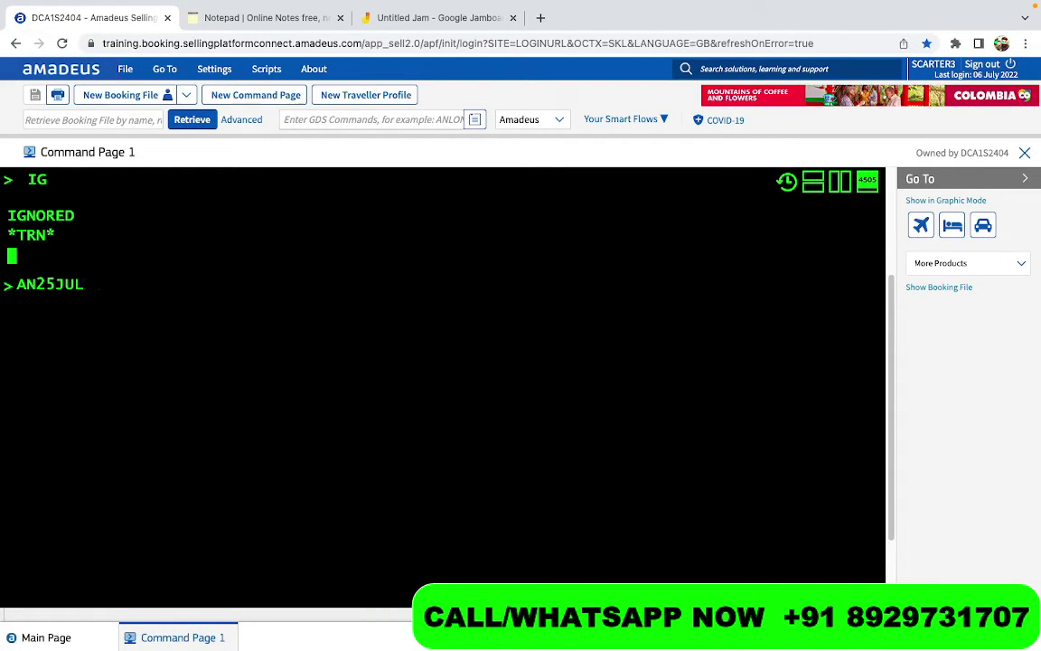
- Compare the city code WAS with the airport code DCA as the origin following the date
text(WAS)
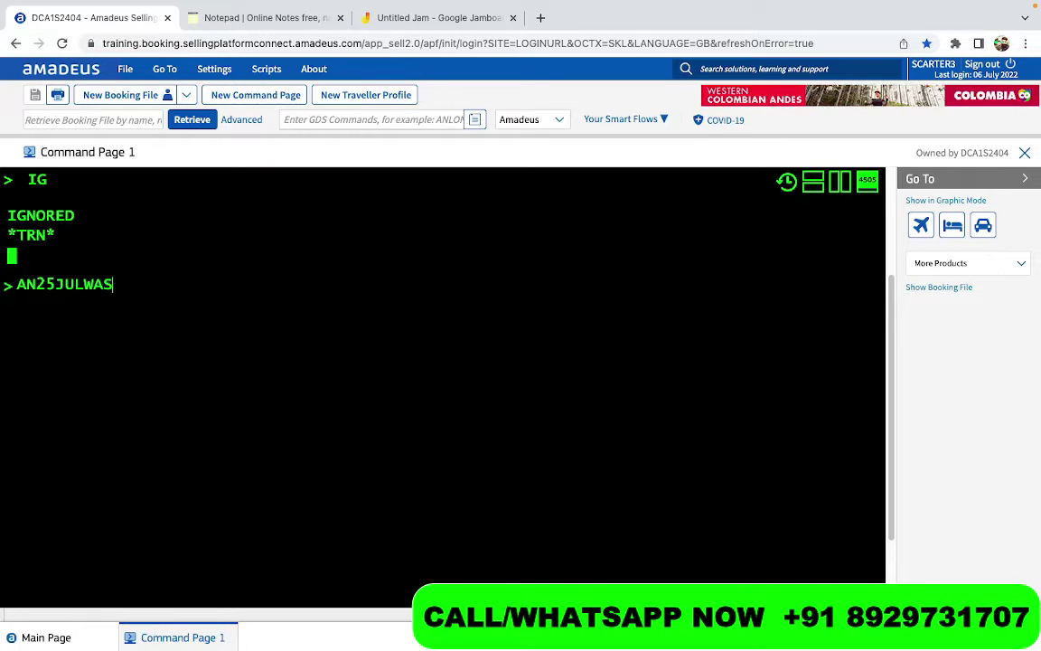
key(BackSpace)
key(BackSpace)
key(BackSpace)
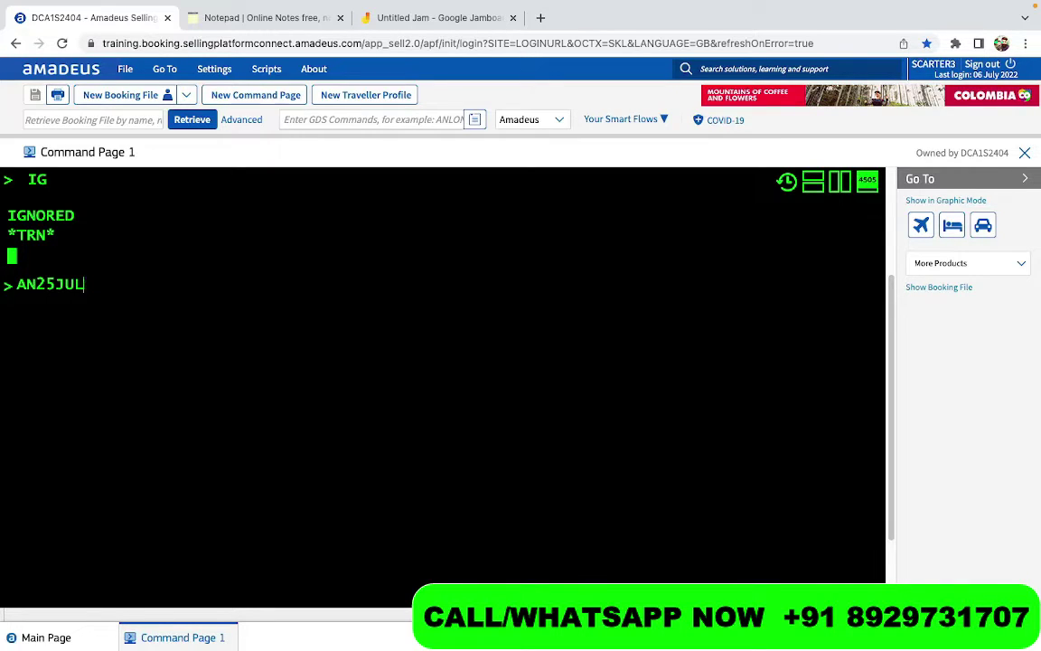
text(DCA)
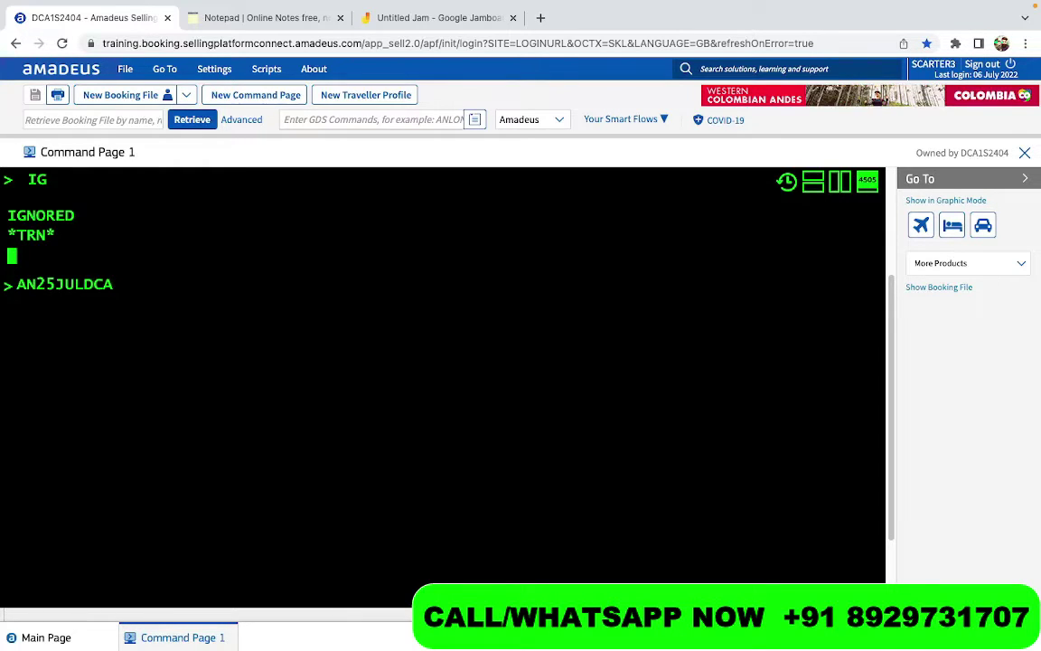
- Replace the origin DCA with the city code WAS and add the destination LON
key(BackSpace)
key(BackSpace)
key(BackSpace)
text(WAS)
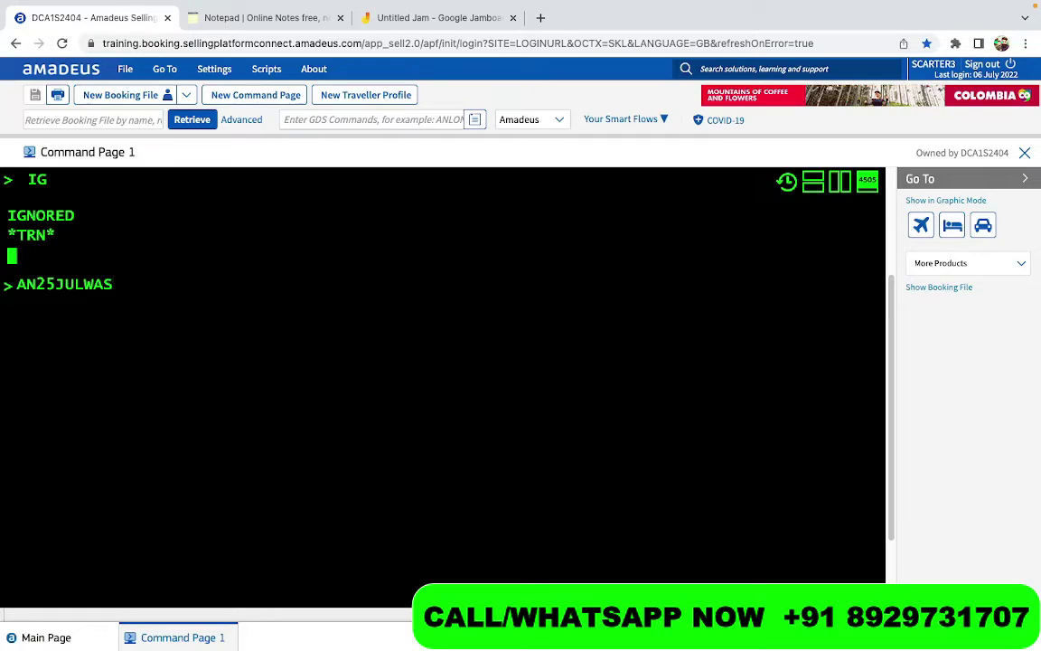
text(LON)
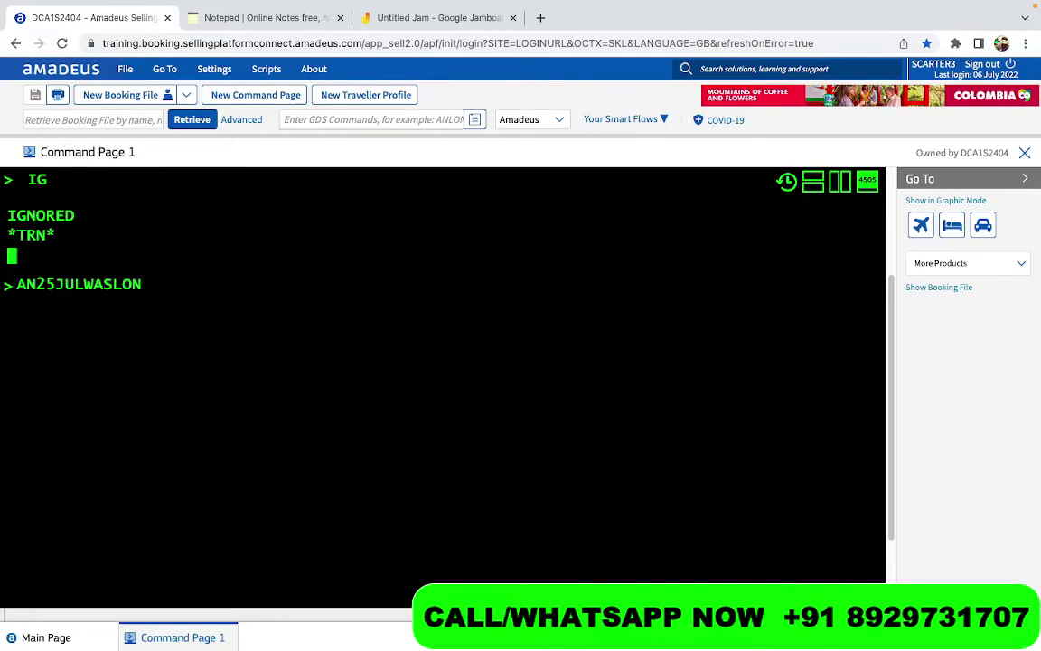
- Review the complete entry AN25JULWASLON and run it to display the flight availability
key(super+a)
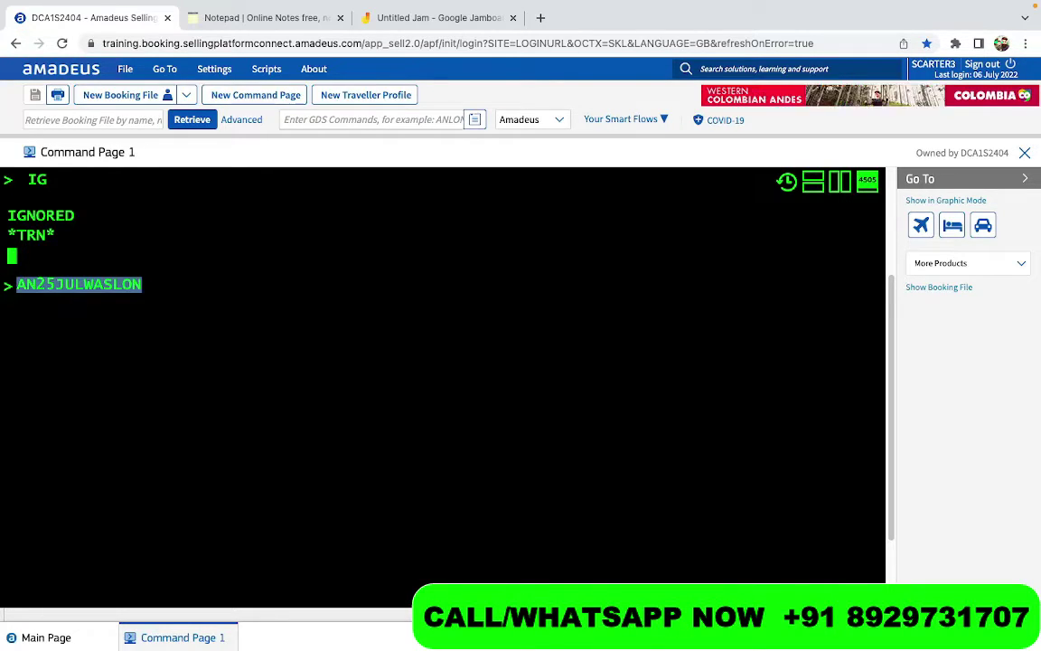
key(Right)
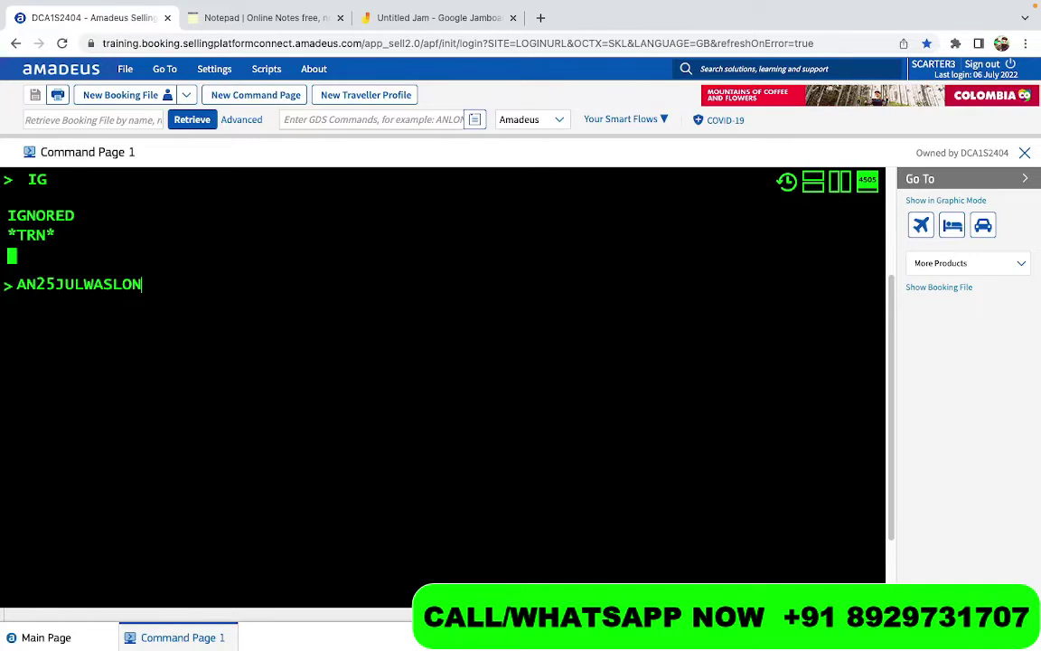
key(Left)
key(Left)
key(Left)
key(Left)
key(Left)
key(Left)
key(Left)
key(Left)
key(Left)
key(Left)
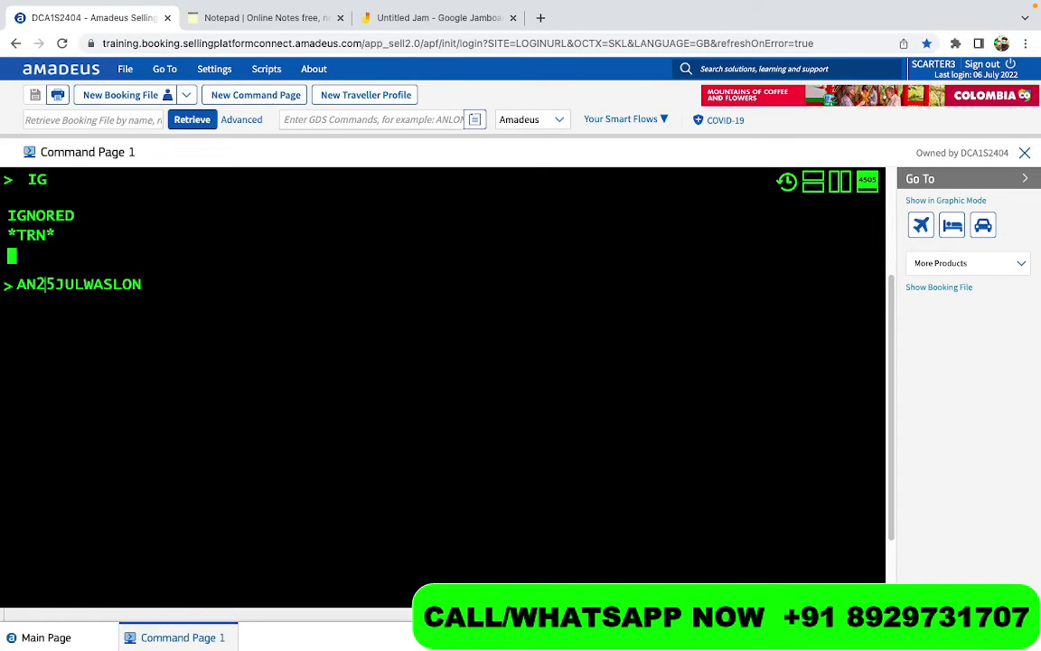
key(Right)
key(Right)
key(Right)
key(Right)
key(Right)
key(Right)
key(Right)
key(Right)
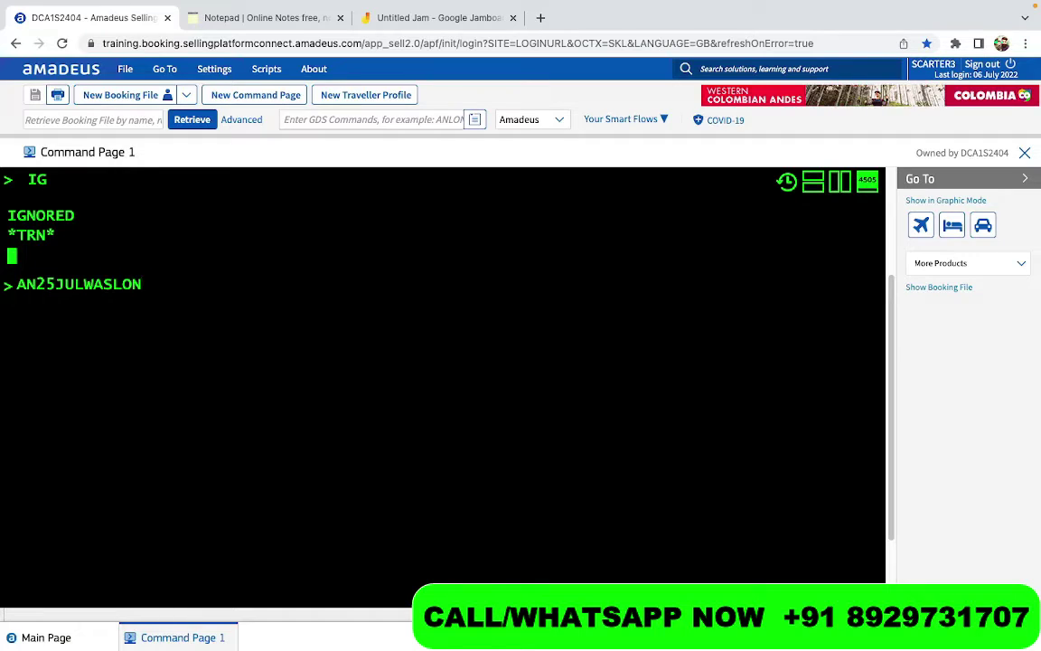
key(Return)
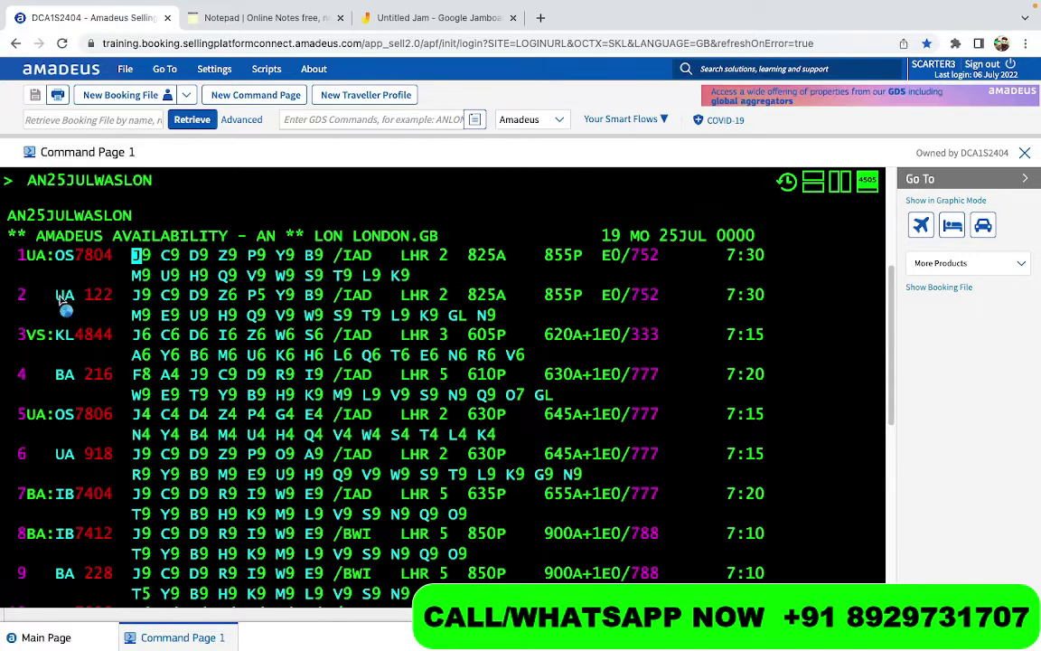
- Examine the airline code and flight number of UA 122 on line 2, including the airline name and planned flight information
mouse_move(60, 301)
drag(55, 295, 125, 294)
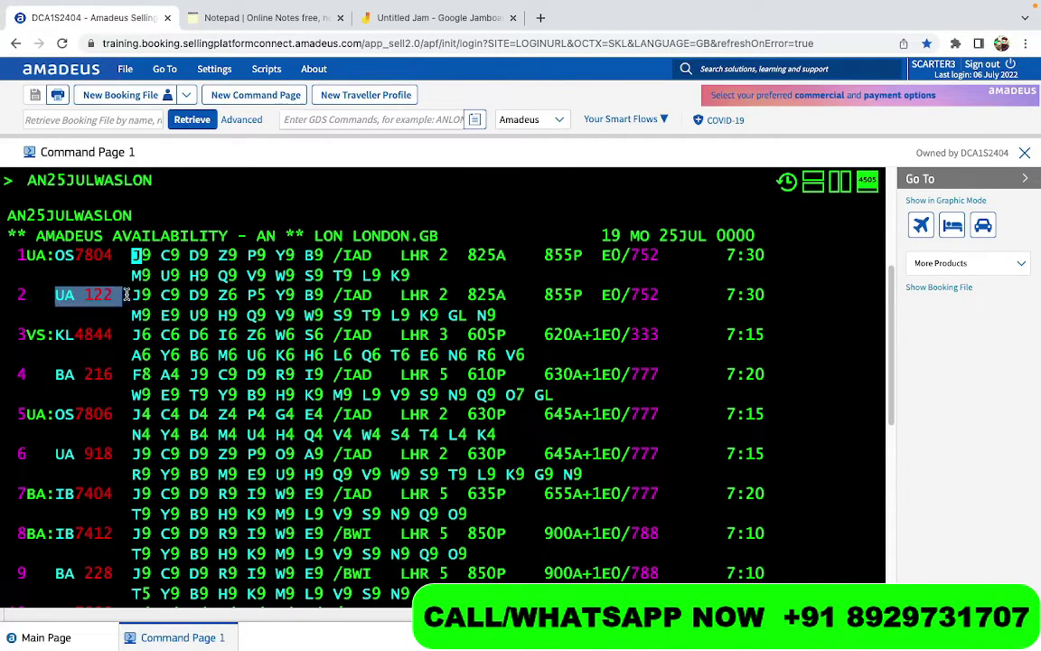
click(37, 307)
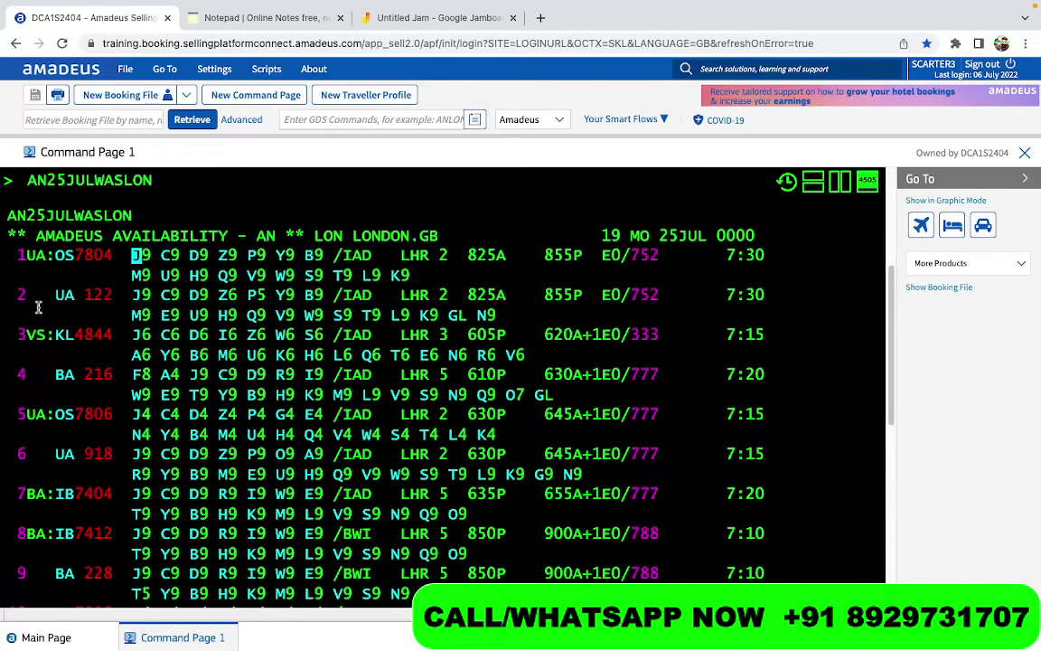
mouse_move(59, 305)
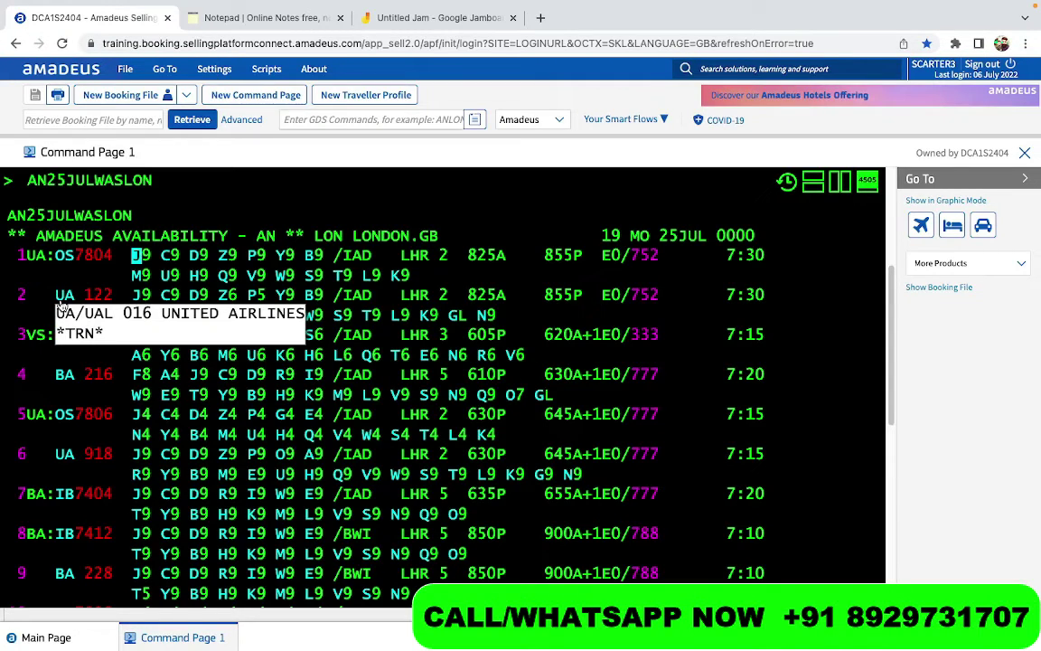
mouse_move(105, 301)
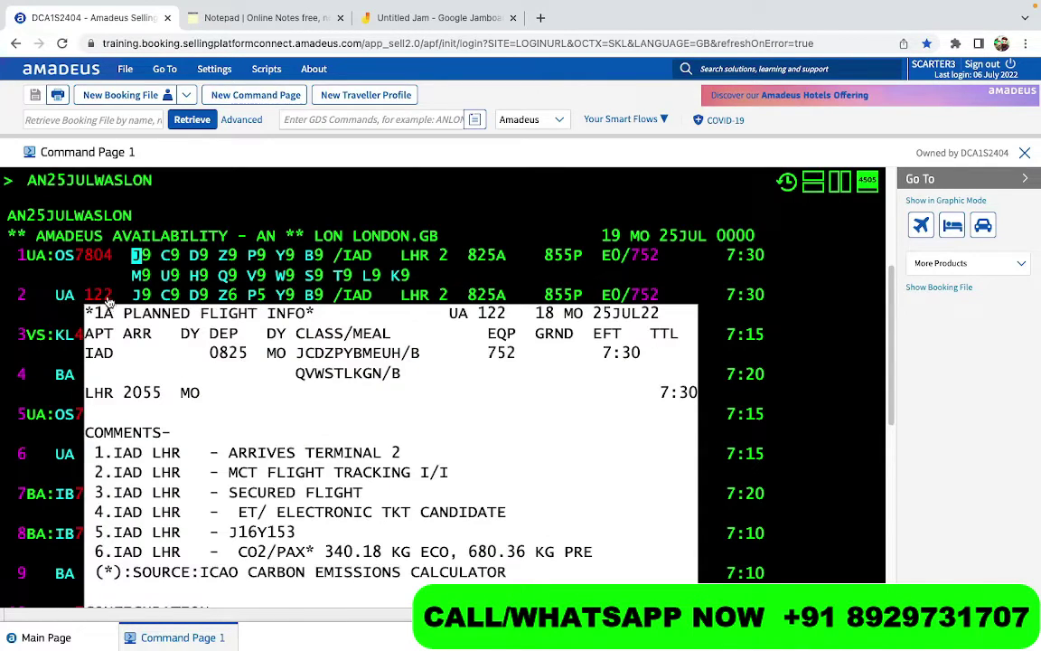
- Examine the booking classes of flight UA 122, class Z6 among them, and the whole of line 2
drag(124, 296, 250, 301)
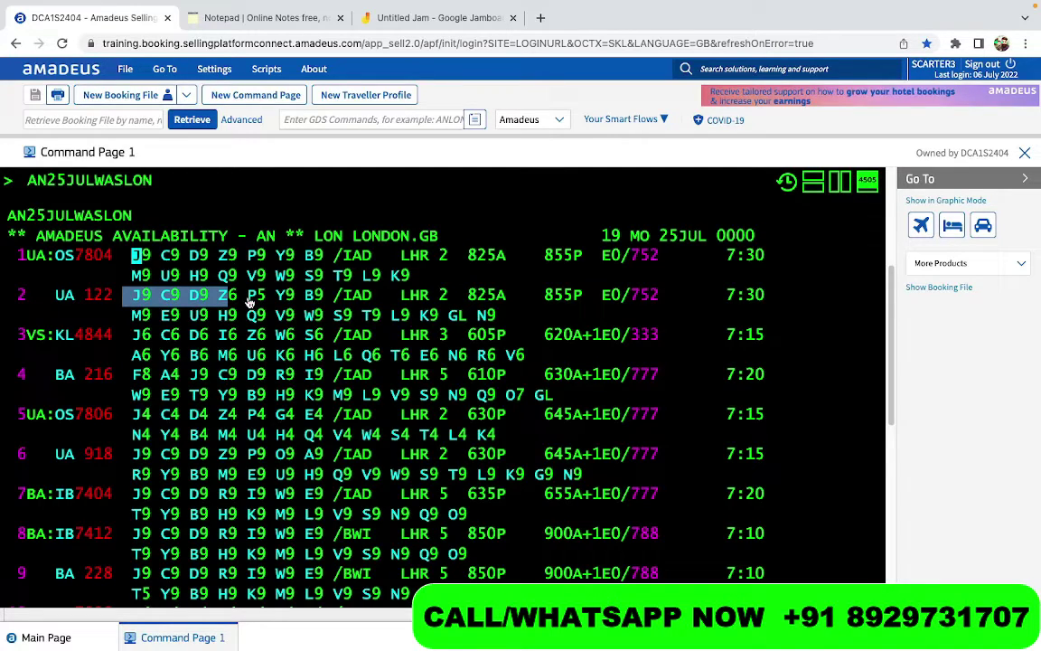
click(126, 299)
drag(131, 296, 497, 317)
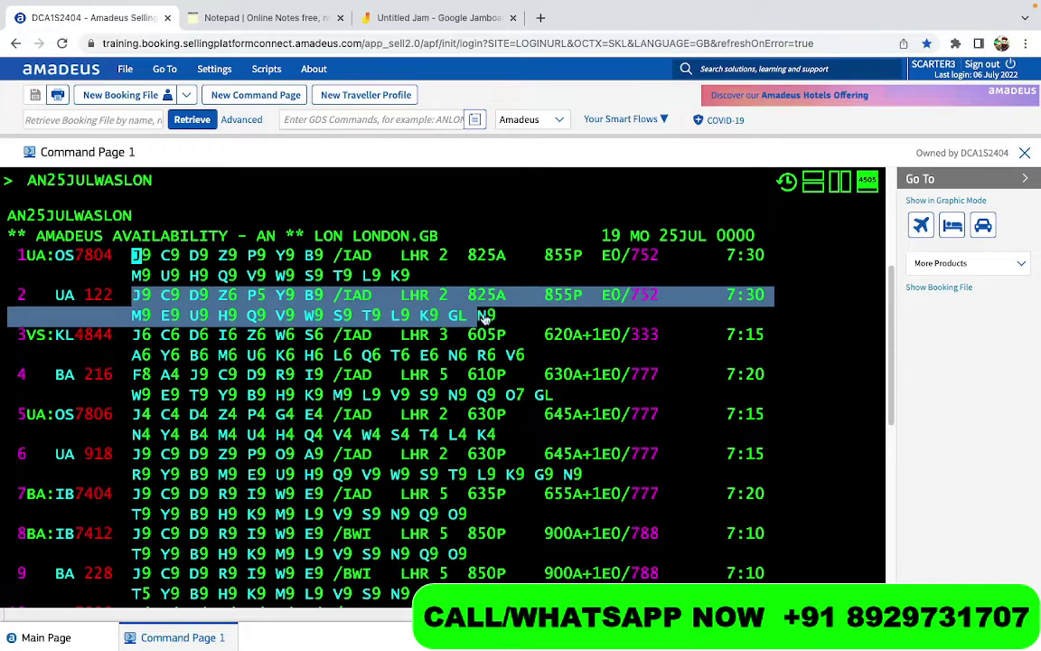
click(118, 296)
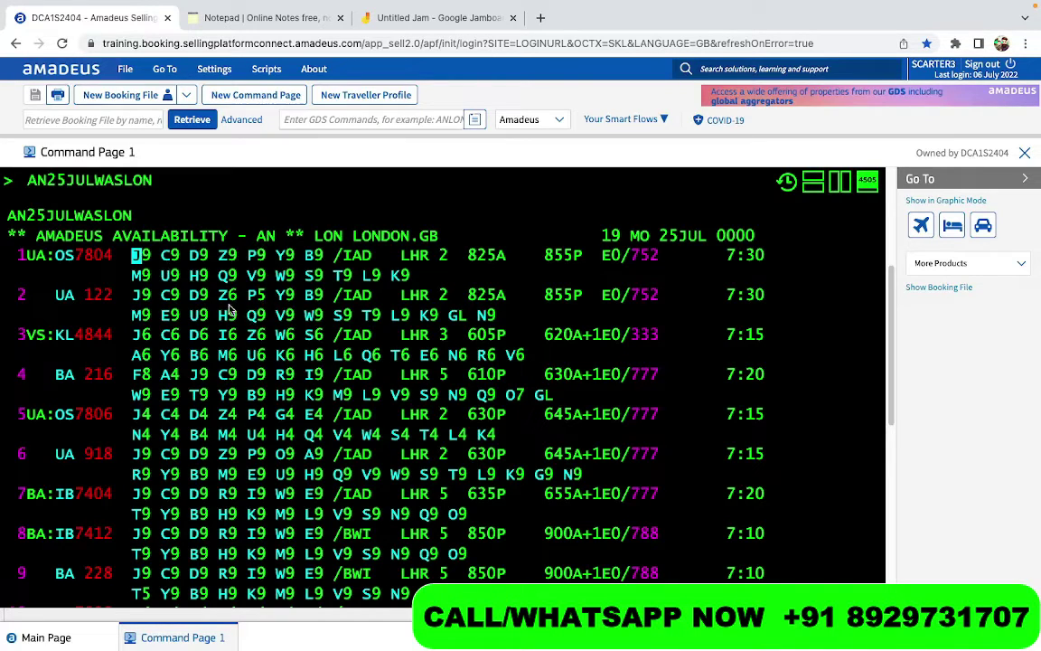
drag(245, 296, 213, 294)
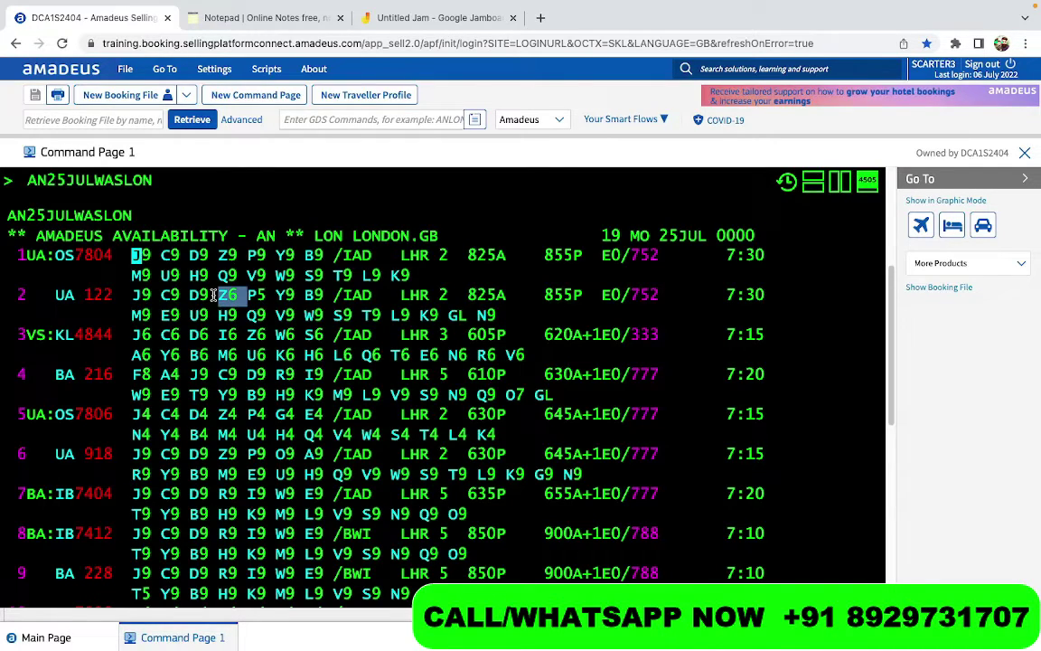
click(267, 295)
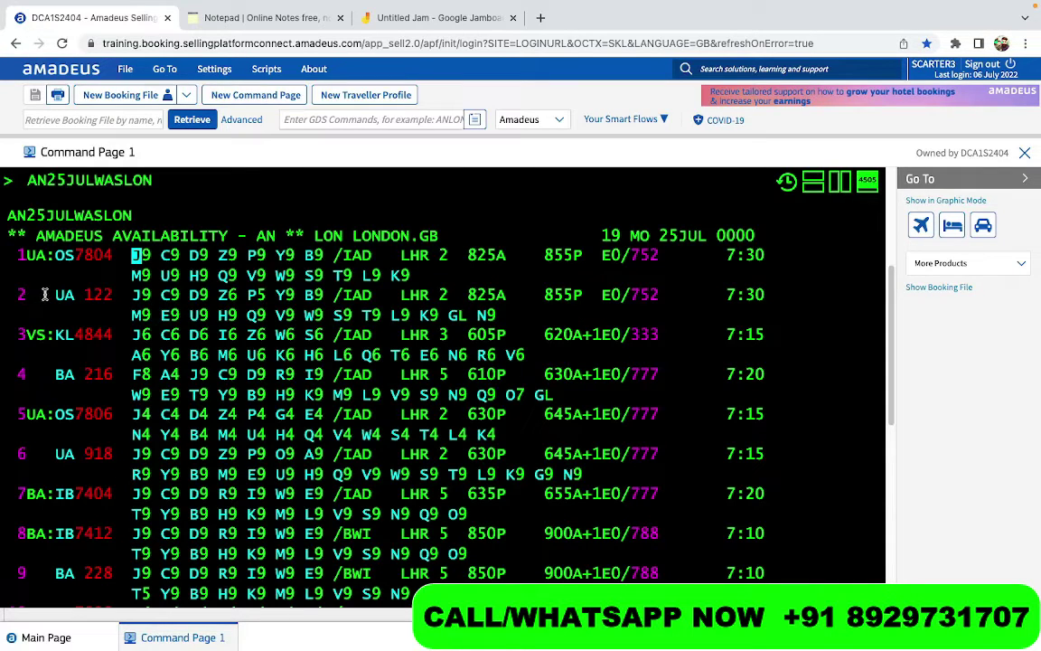
drag(44, 293, 533, 331)
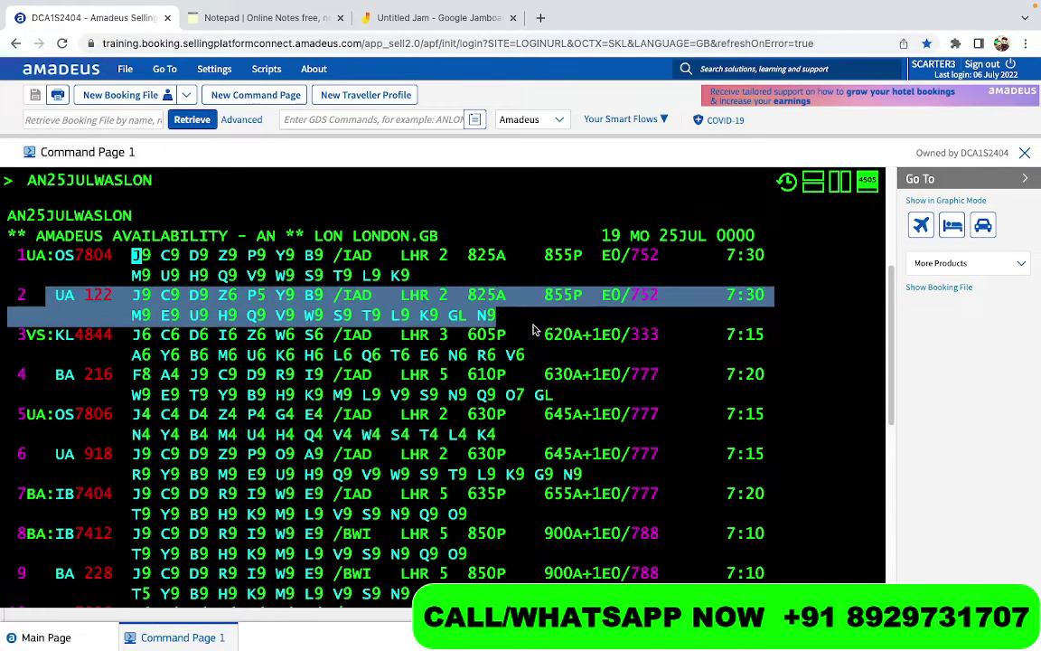
click(531, 329)
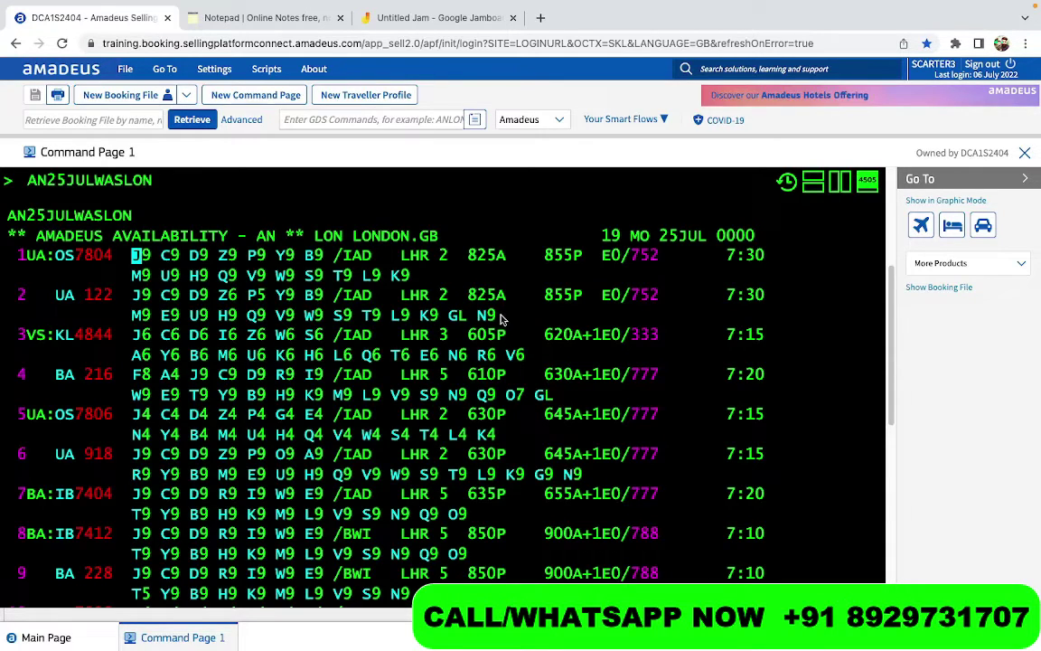
- Examine the class codes N9, GL, K9 and Y9 of flight UA 122 and its full class list
drag(496, 316, 479, 318)
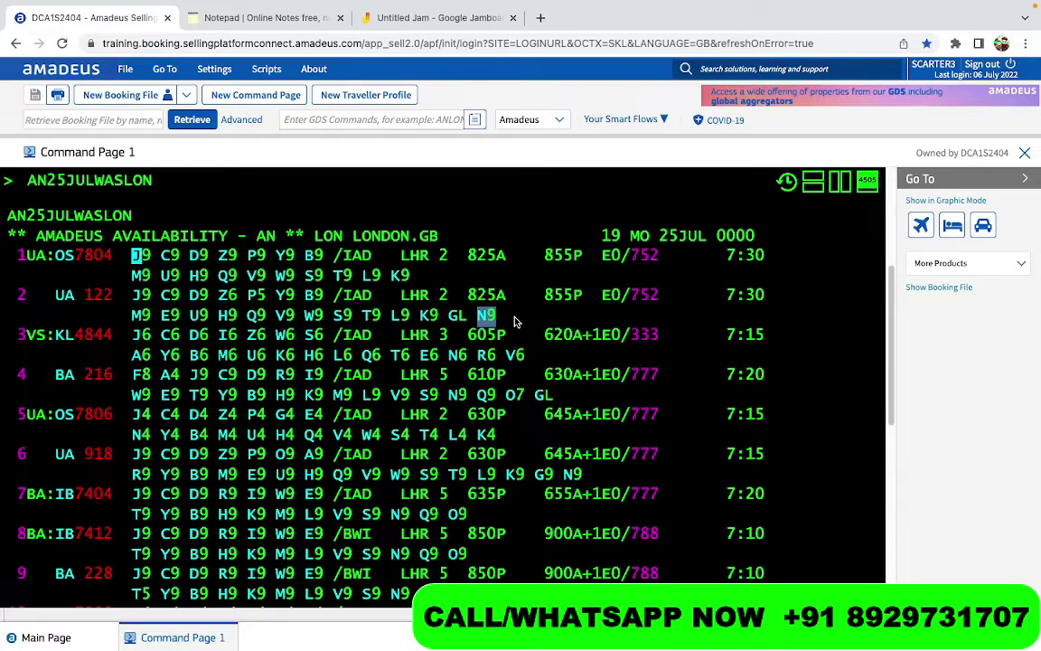
click(515, 322)
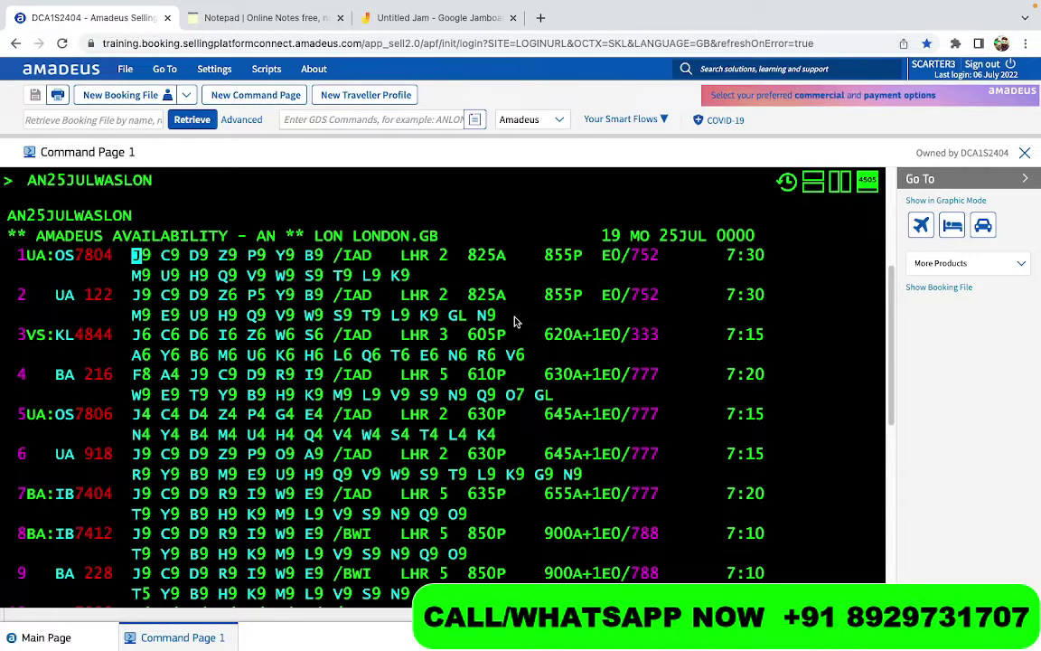
double_click(459, 315)
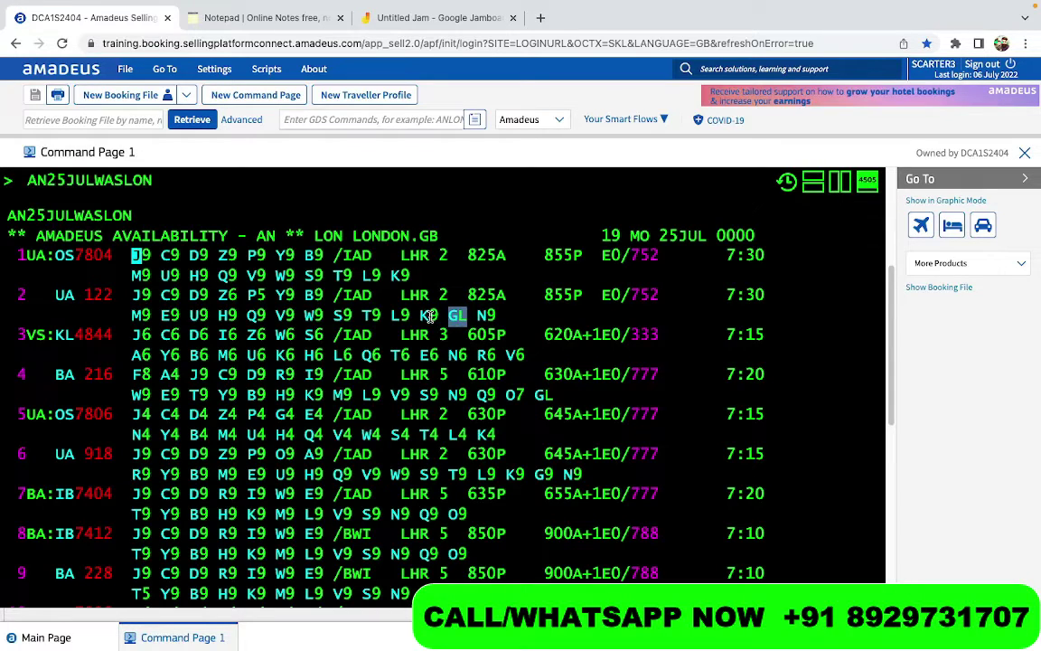
double_click(427, 315)
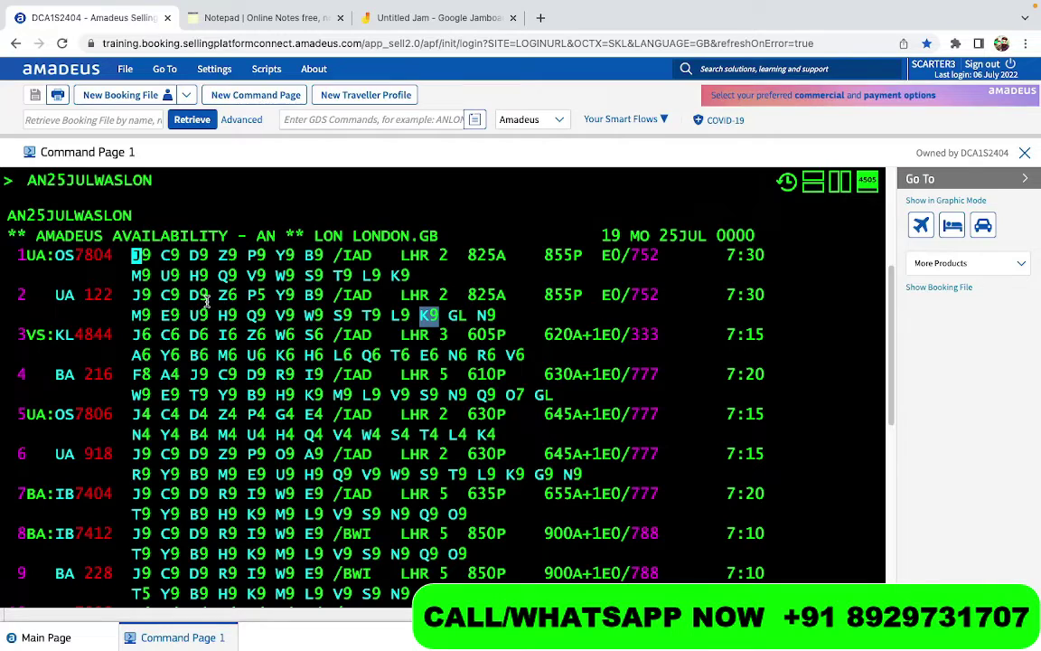
click(287, 294)
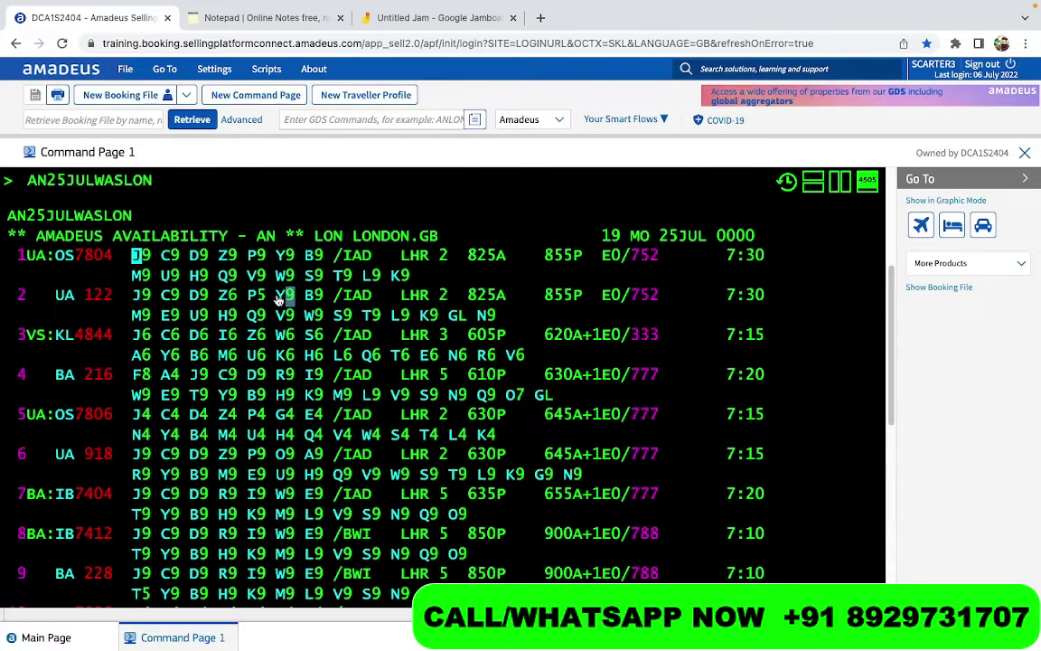
drag(277, 297, 295, 297)
drag(132, 294, 506, 318)
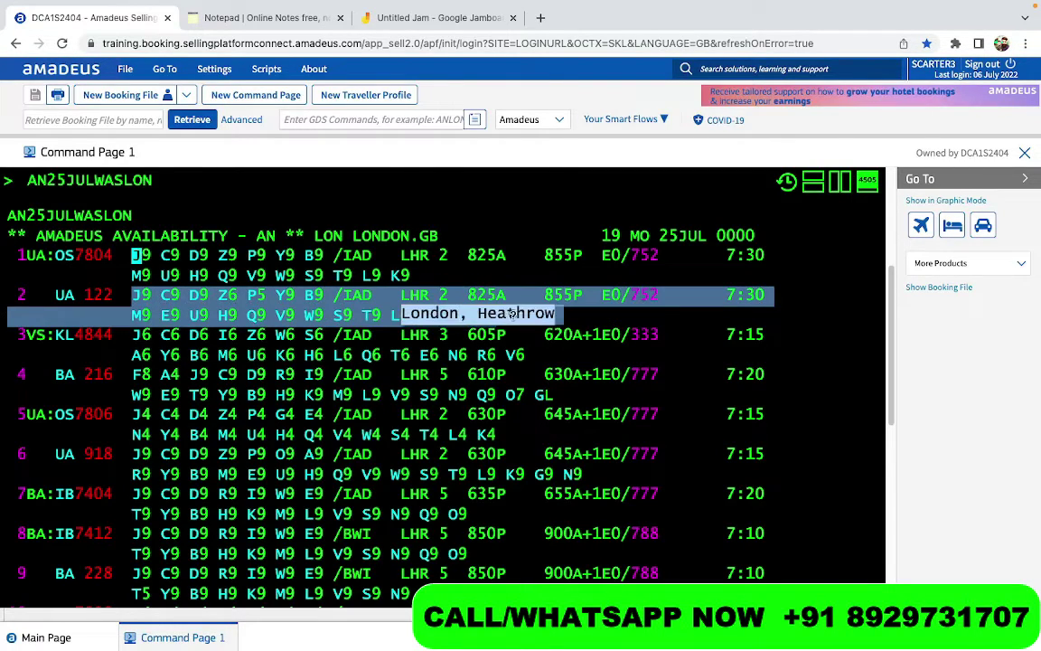
- Examine the departure airport IAD, the arrival airport LHR and the terminal number of the flight on line 1
click(531, 313)
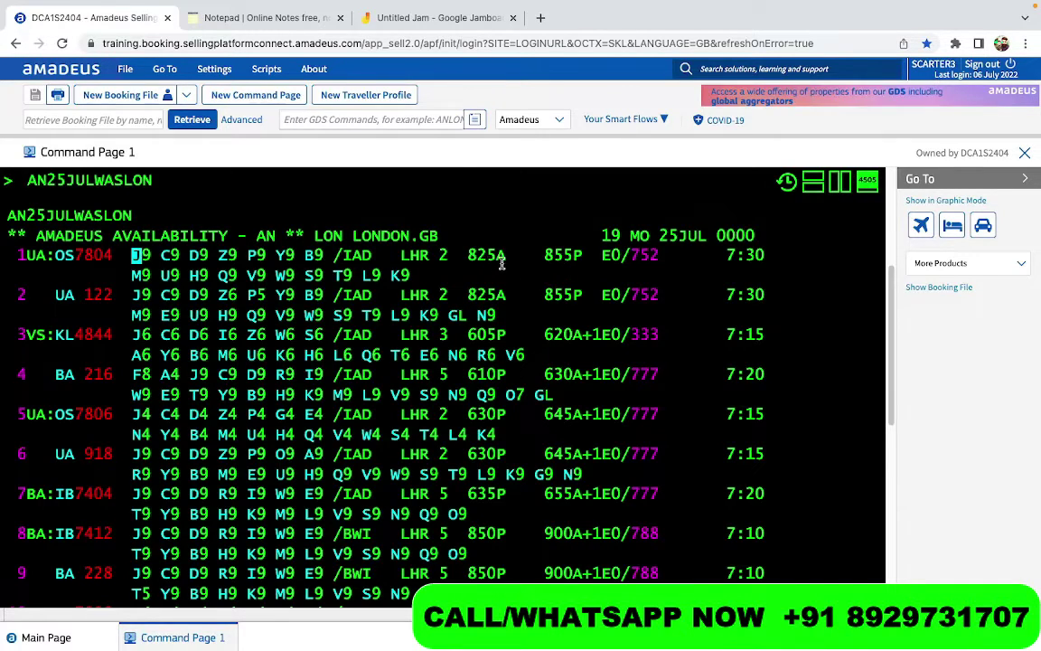
mouse_move(365, 256)
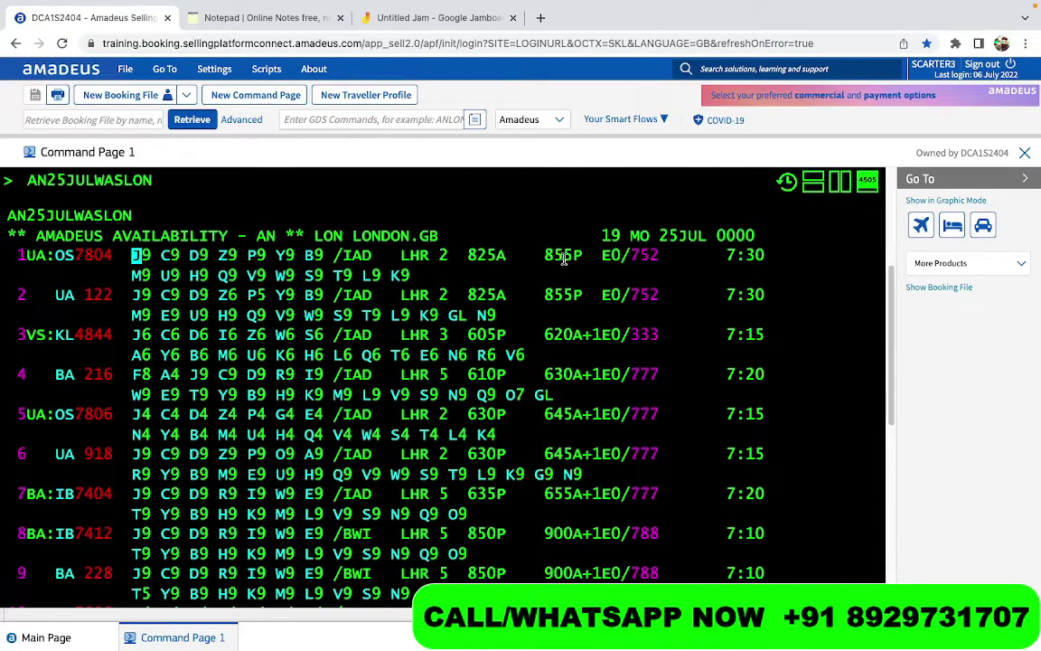
mouse_move(409, 300)
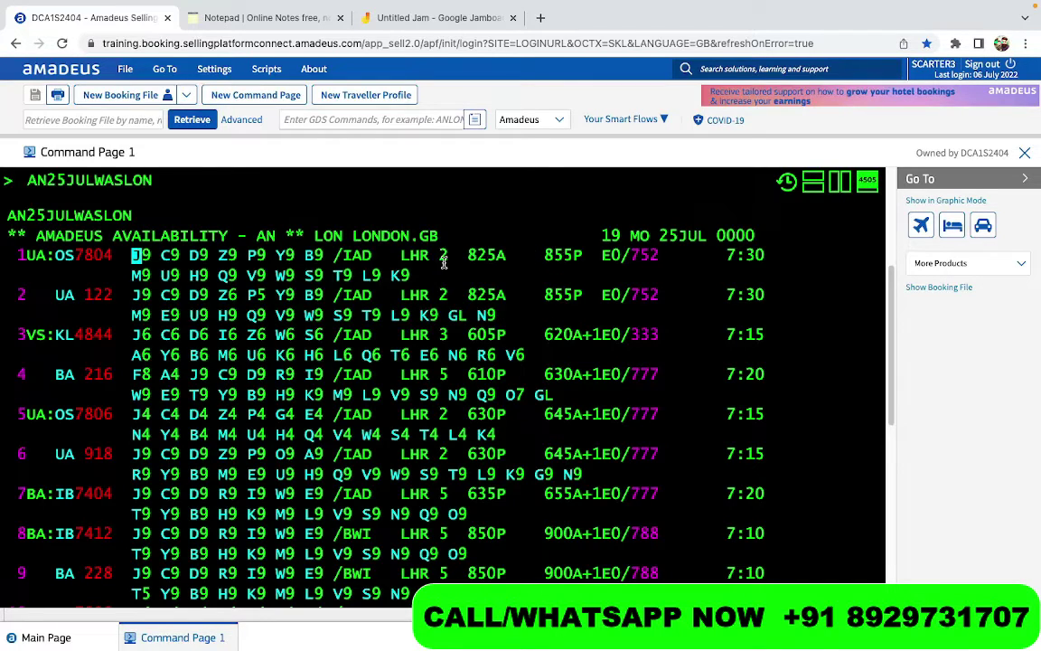
mouse_move(423, 262)
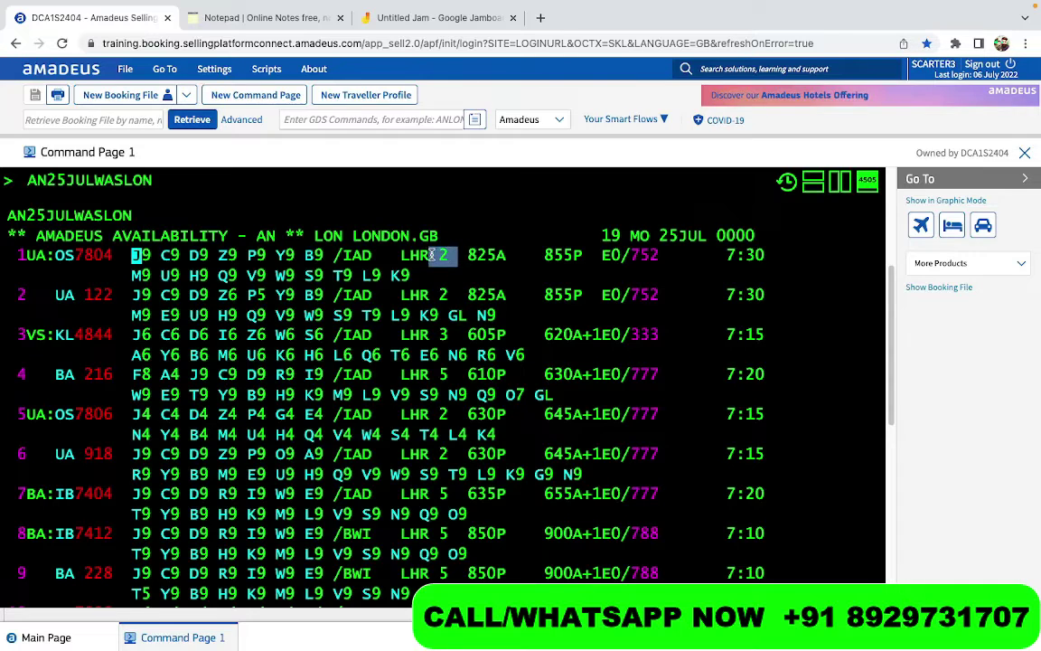
double_click(443, 256)
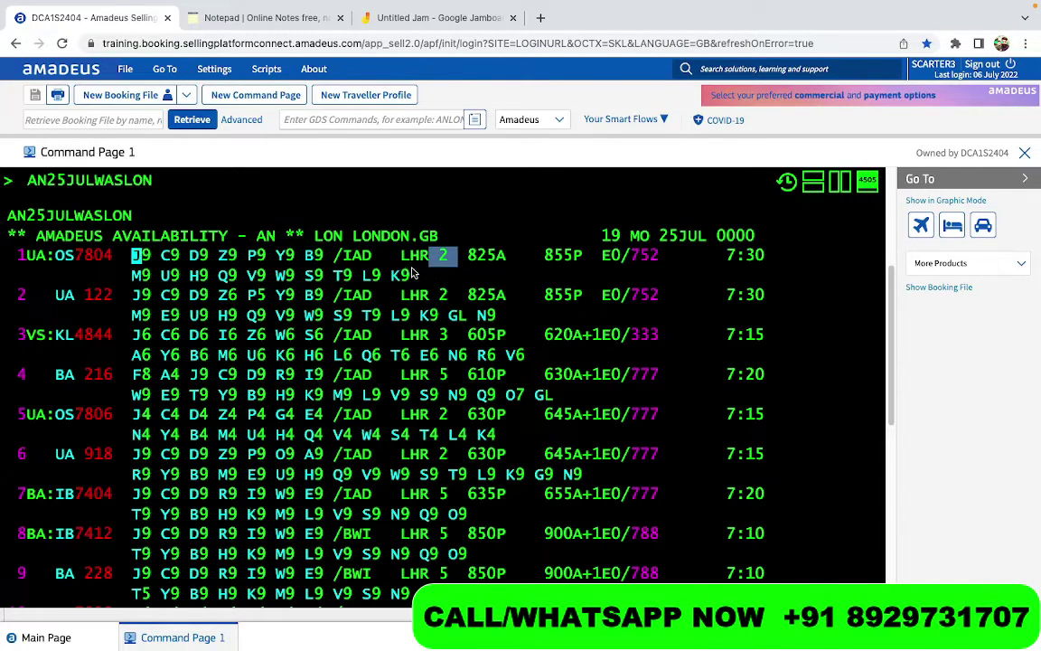
drag(401, 256, 373, 256)
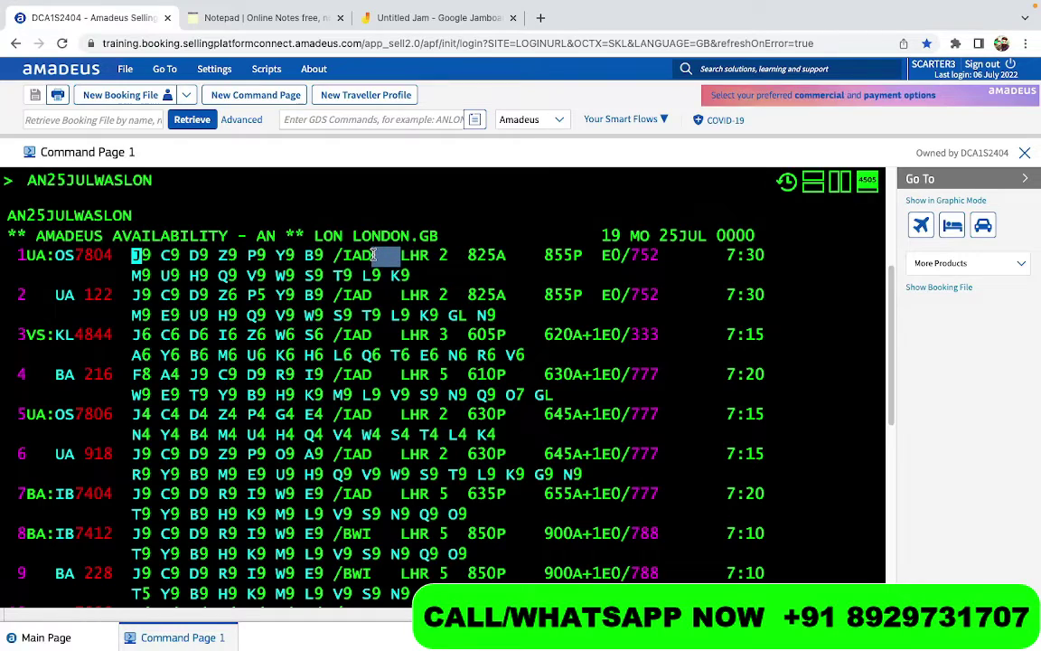
click(395, 256)
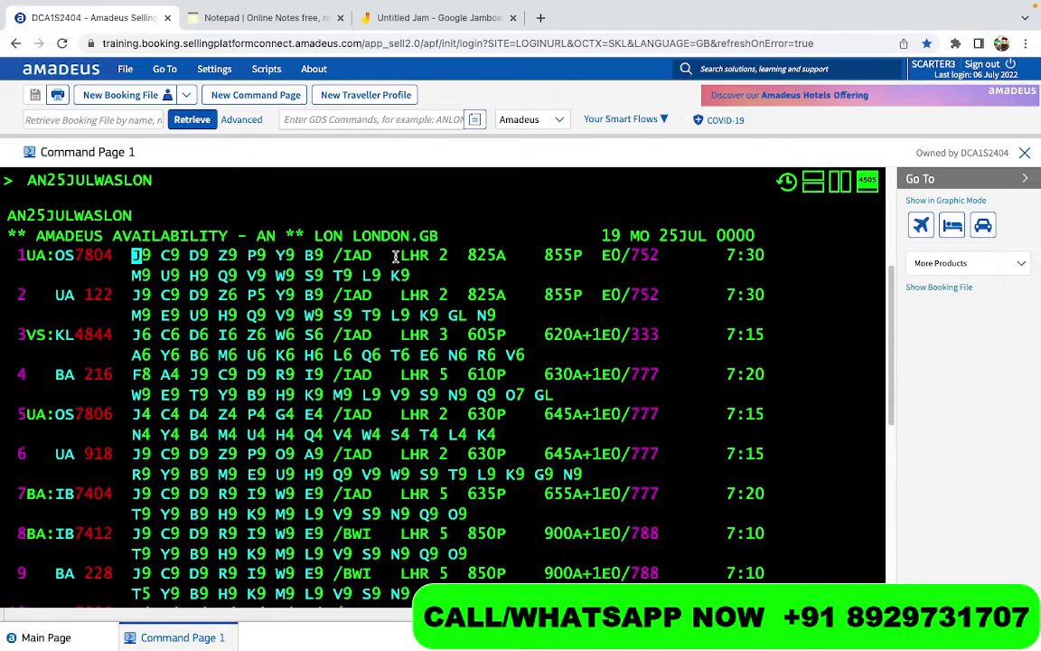
mouse_move(360, 257)
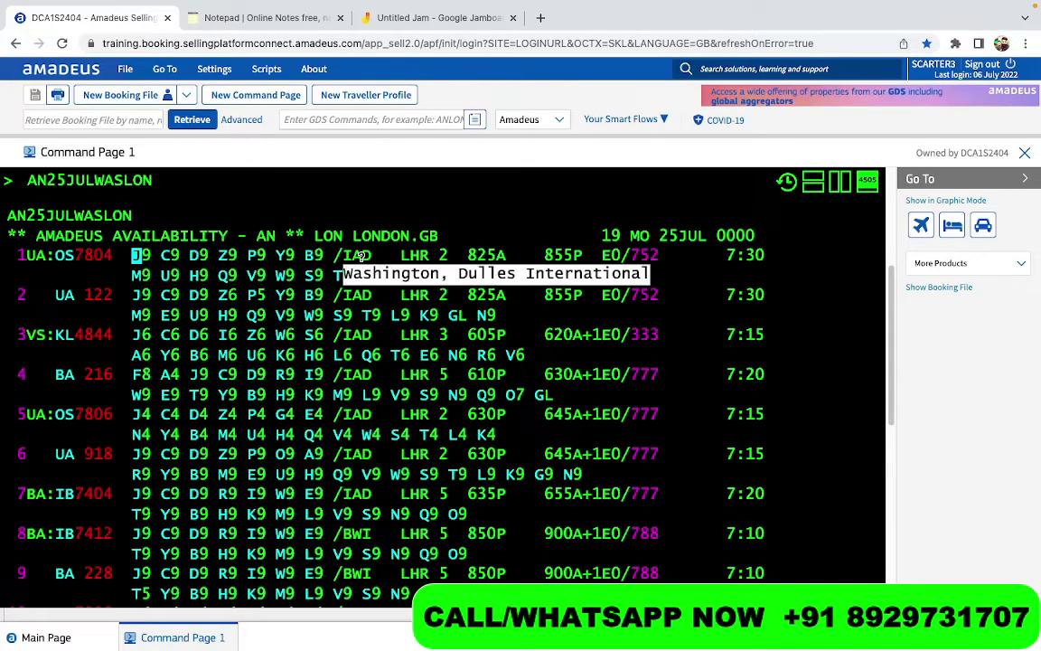
mouse_move(420, 259)
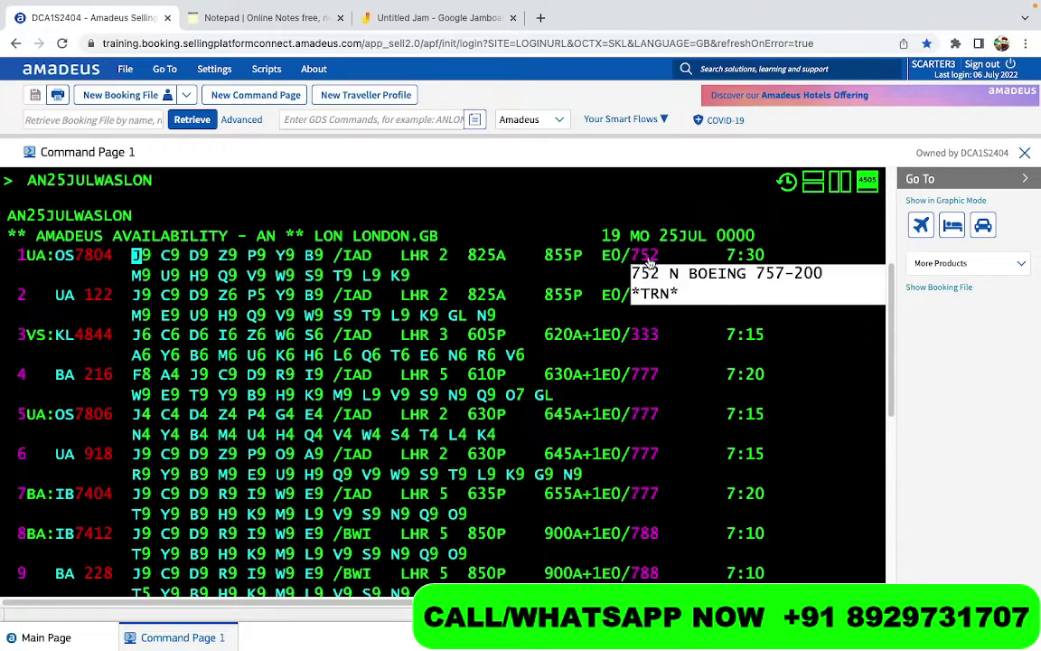
- Examine the aircraft type and the flight duration shown for the flight on line 1
mouse_move(647, 259)
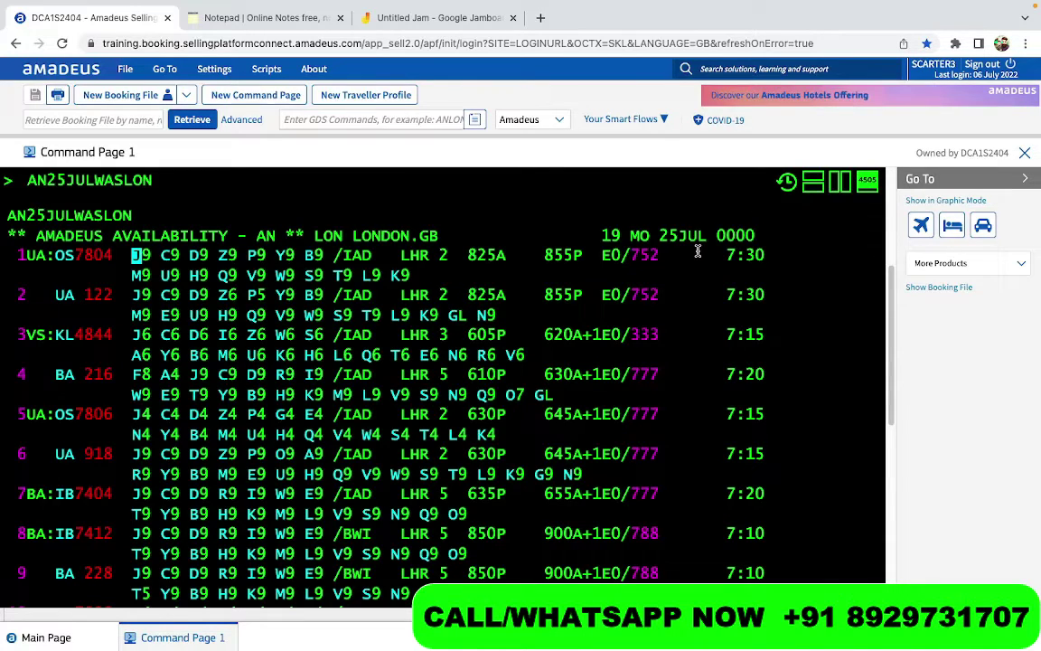
mouse_move(643, 344)
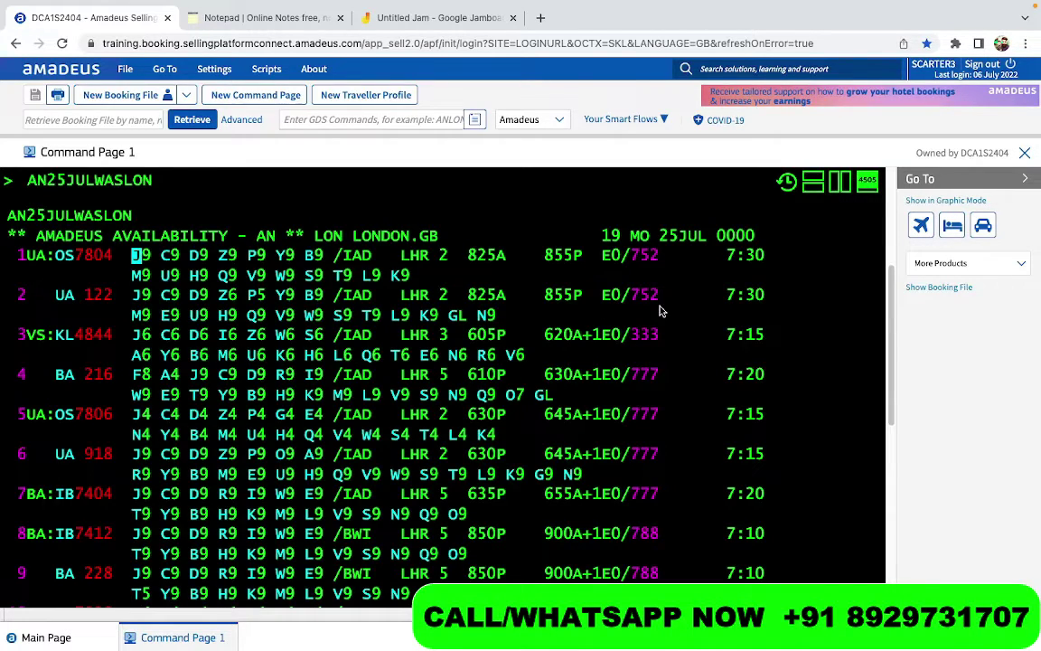
mouse_move(647, 301)
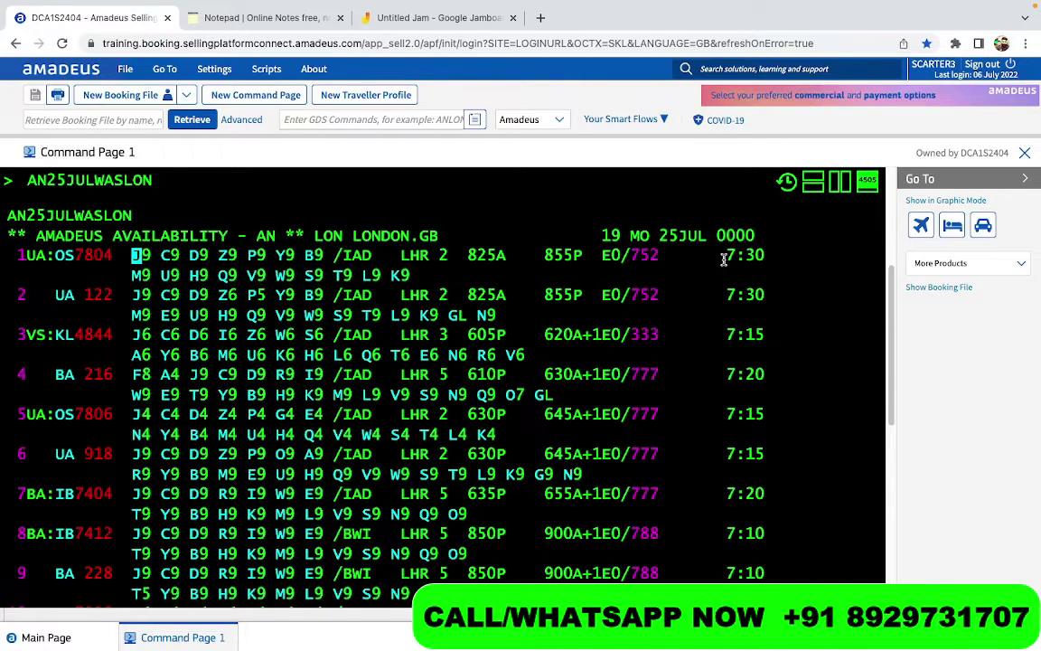
drag(722, 260, 764, 254)
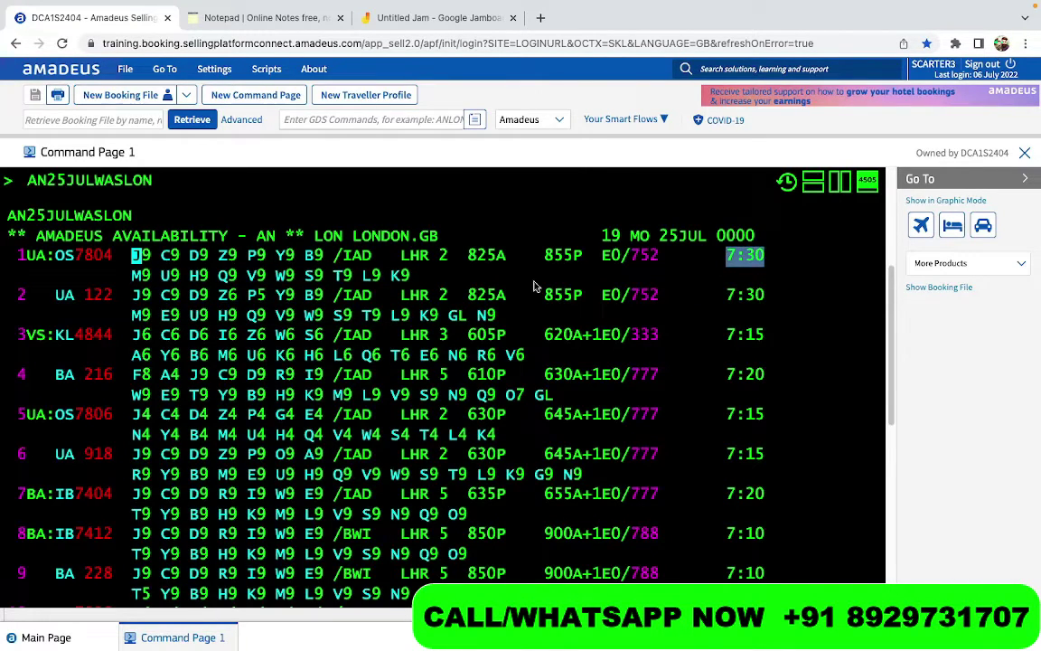
mouse_move(357, 257)
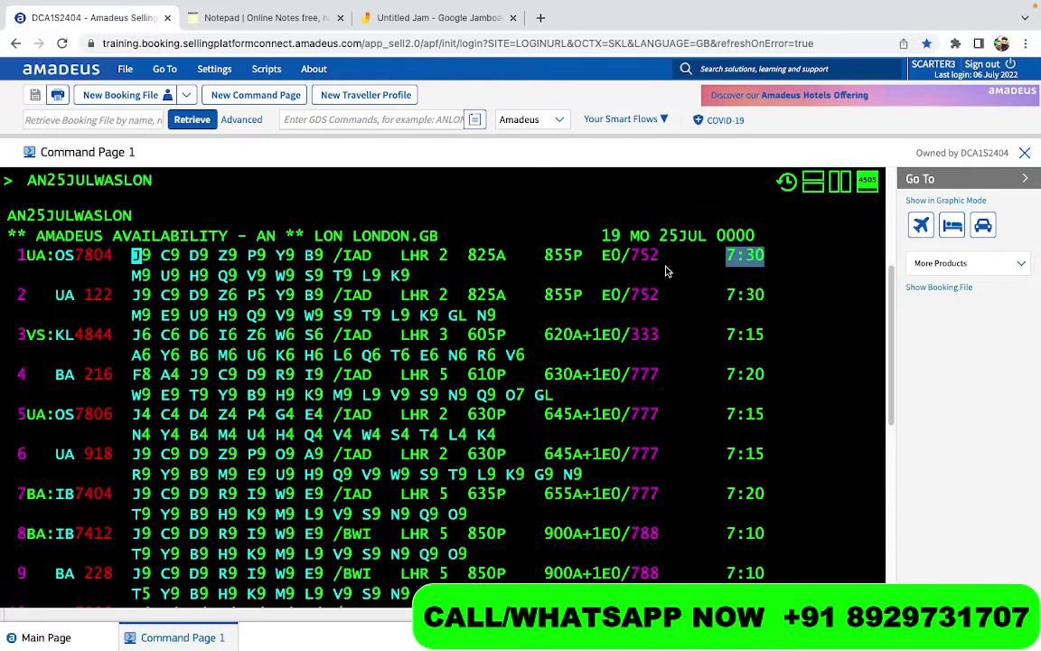
click(769, 264)
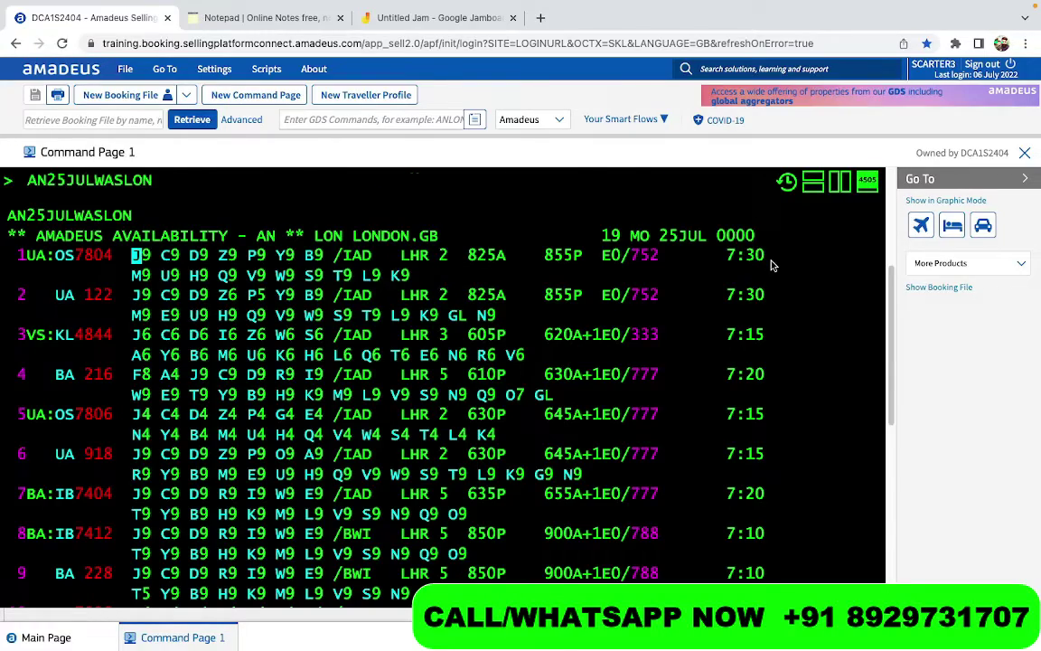
- Examine the travel date and weekday in the header line of the availability display
scroll(548, 290, up, 5)
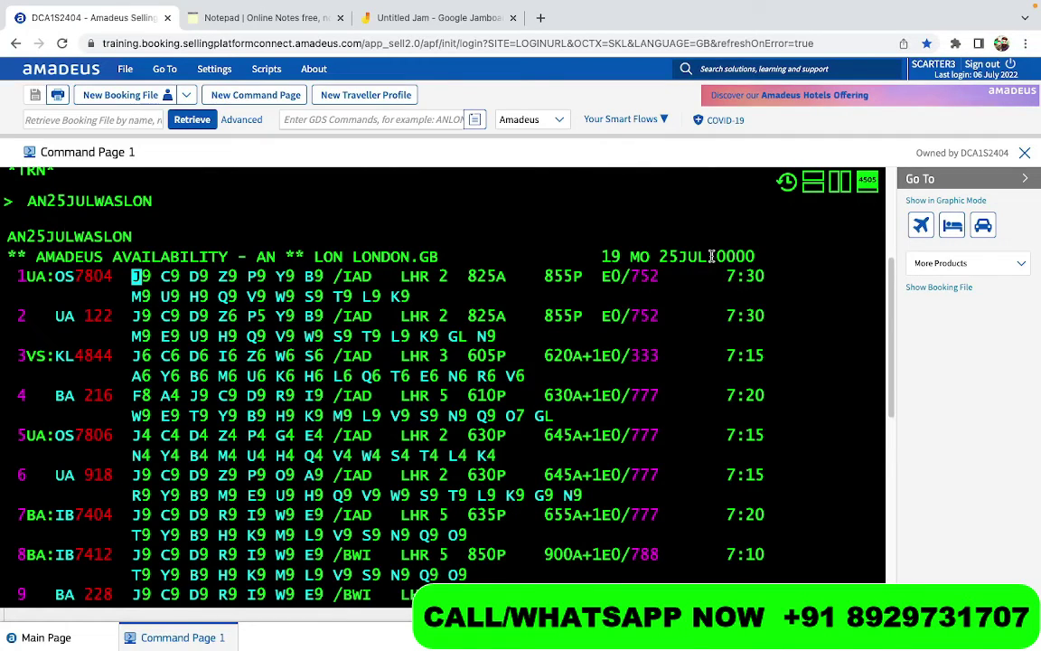
drag(711, 256, 610, 257)
click(610, 257)
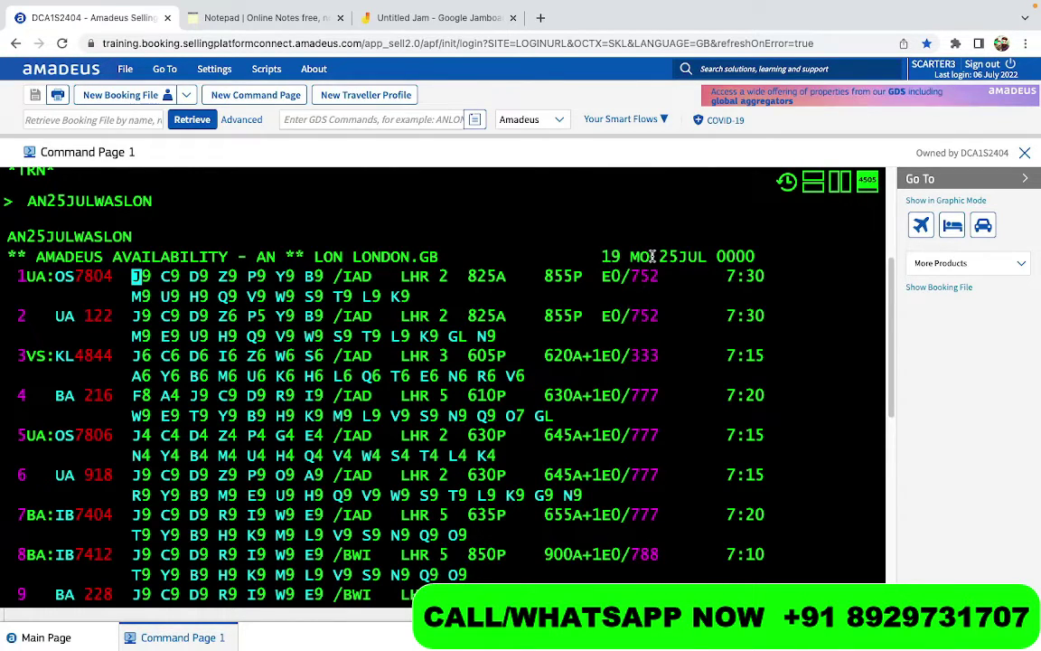
scroll(264, 322, down, 1)
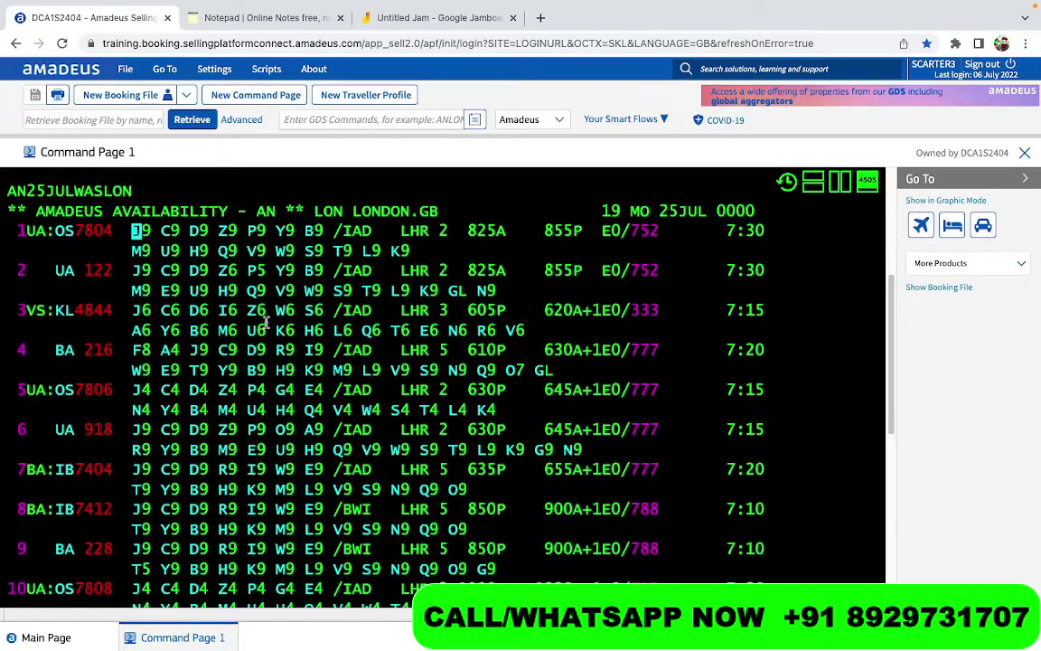
scroll(265, 323, down, 3)
scroll(271, 309, up, 3)
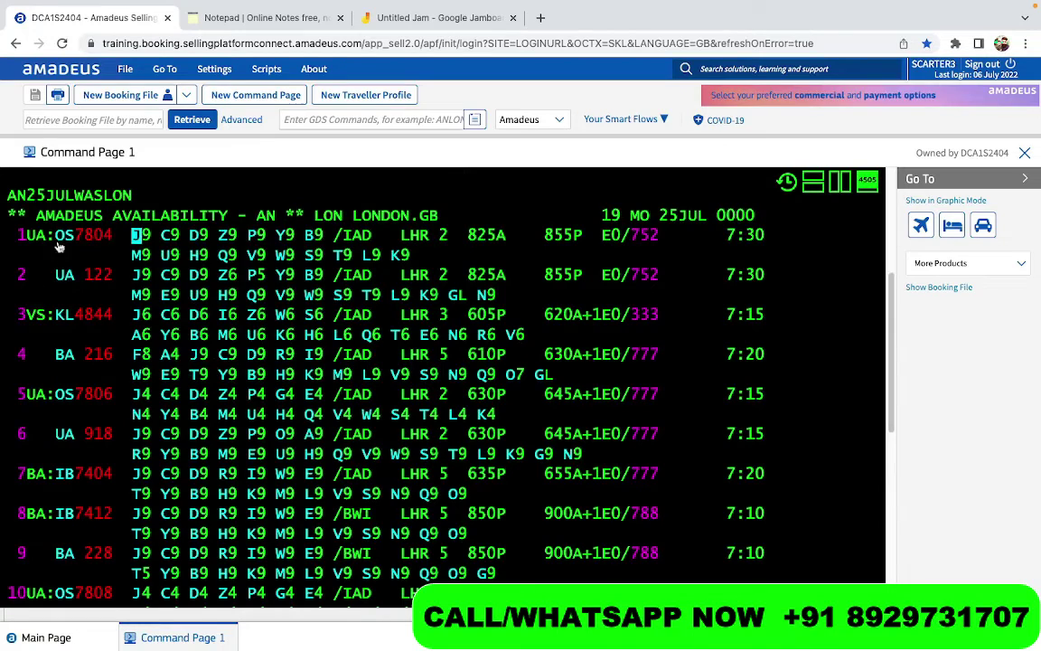
- Examine the codeshare carriers and the airports on line 1 and look through the listed flights down to line 10
mouse_move(56, 242)
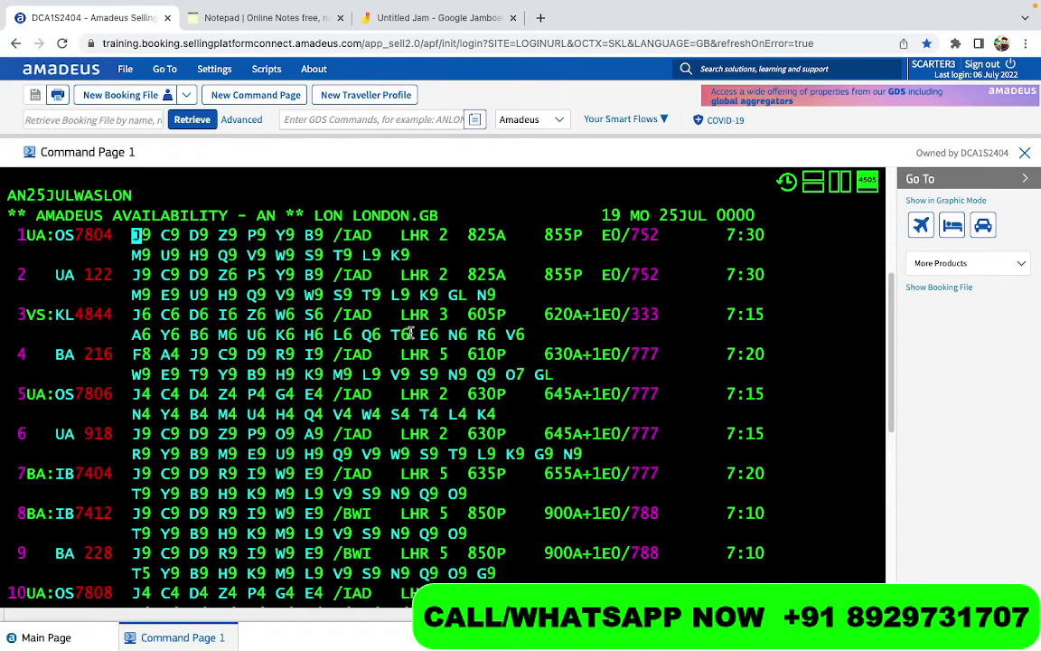
scroll(418, 348, down, 1)
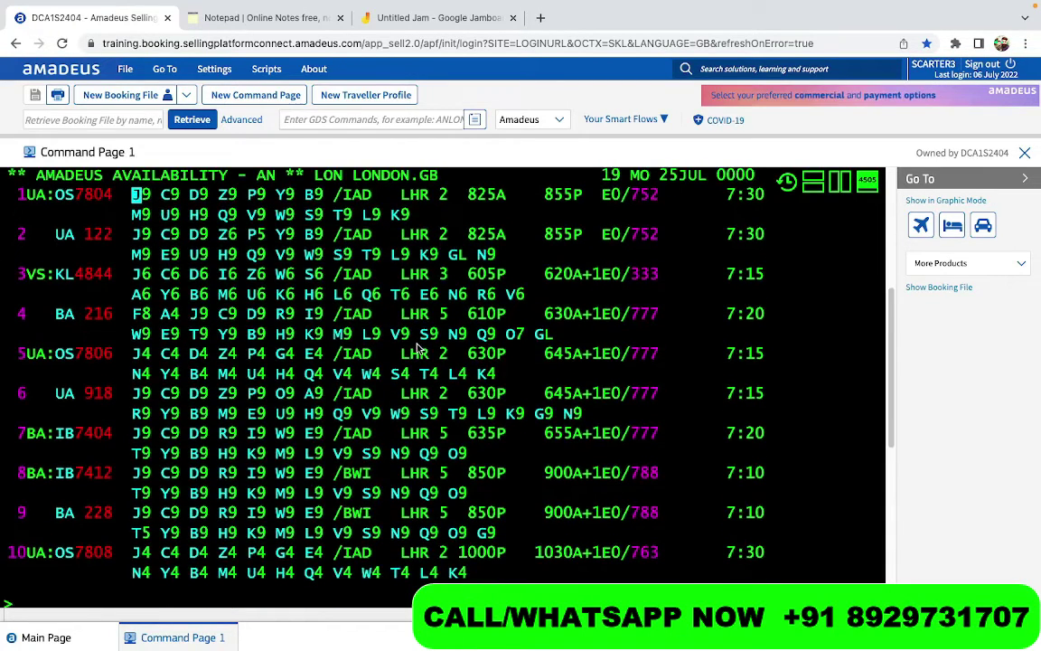
scroll(418, 348, down, 1)
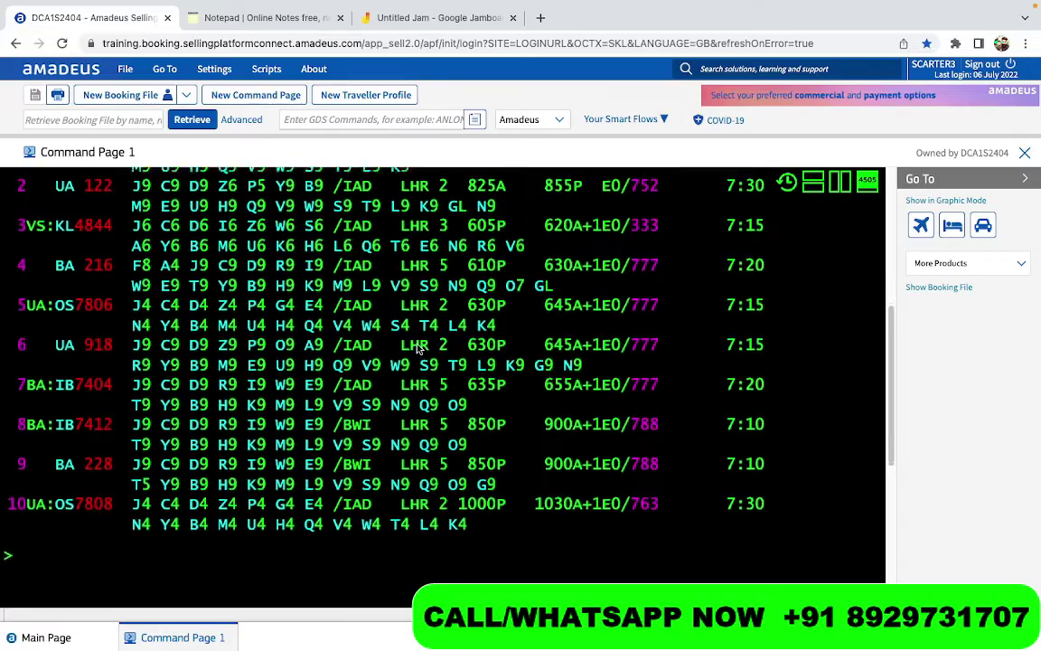
scroll(418, 348, up, 2)
scroll(419, 348, down, 1)
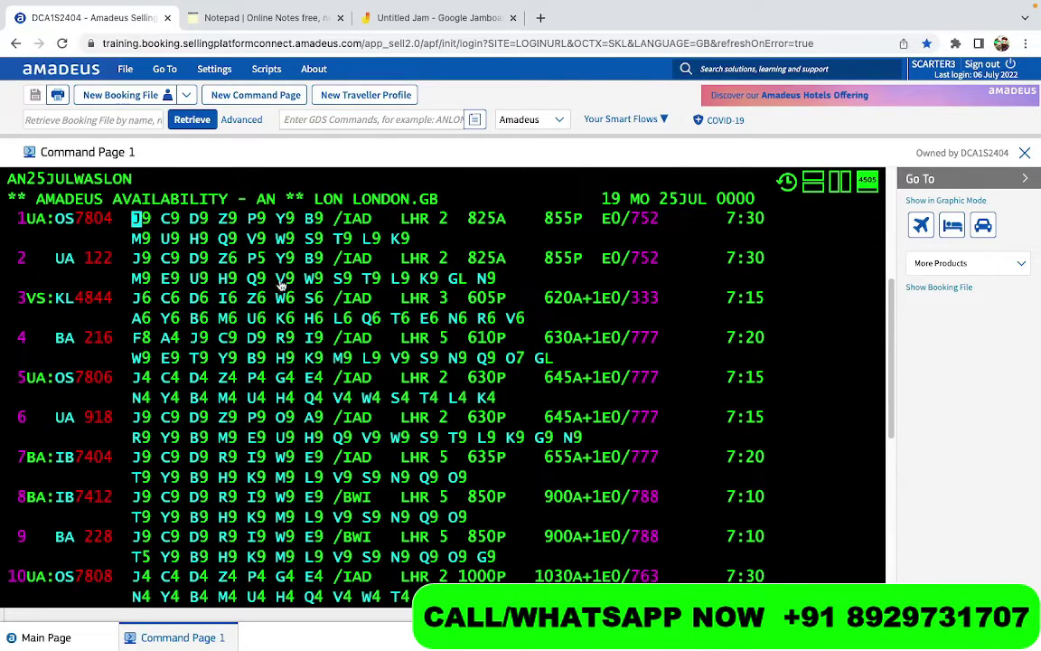
mouse_move(351, 253)
mouse_move(422, 224)
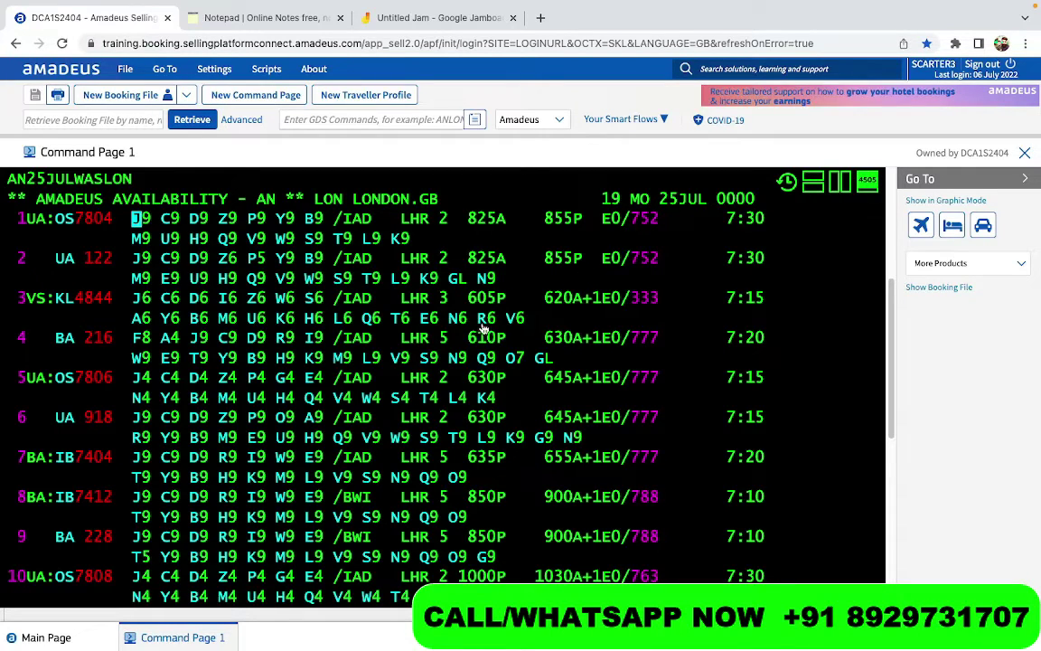
- Examine the flight number and booking classes of BA 216 on line 4, including the class code GL
scroll(374, 371, down, 1)
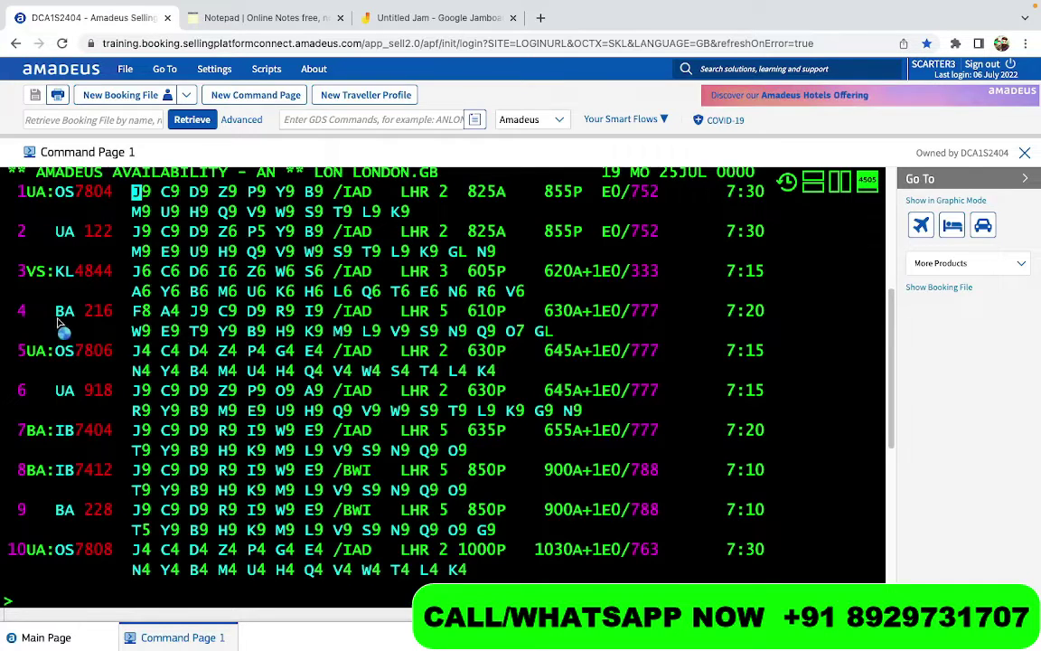
mouse_move(90, 316)
drag(136, 310, 301, 326)
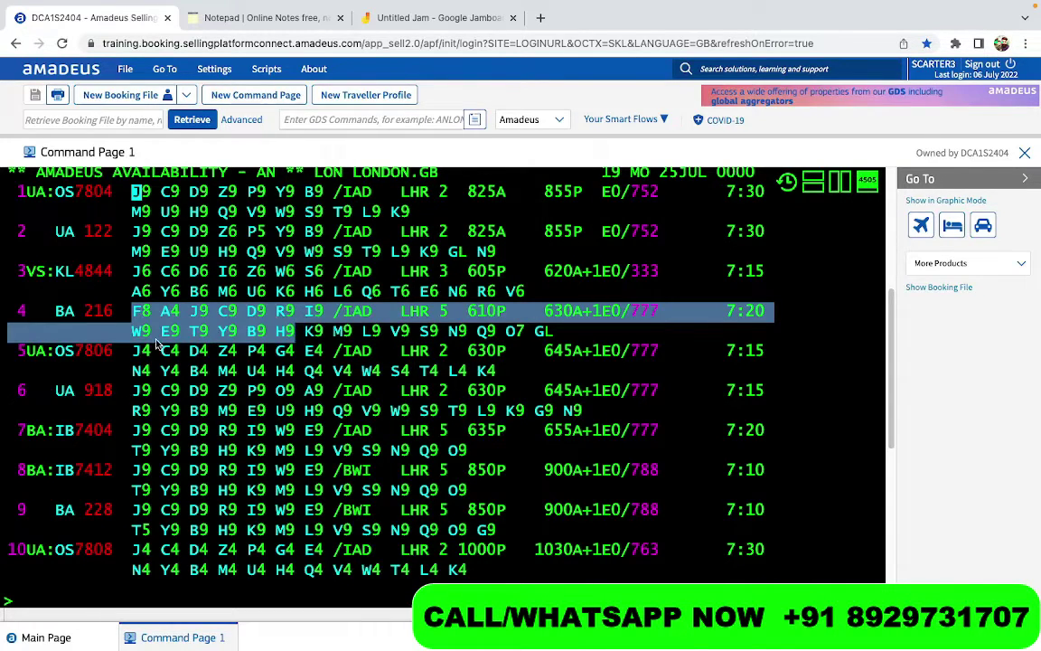
drag(553, 331, 526, 332)
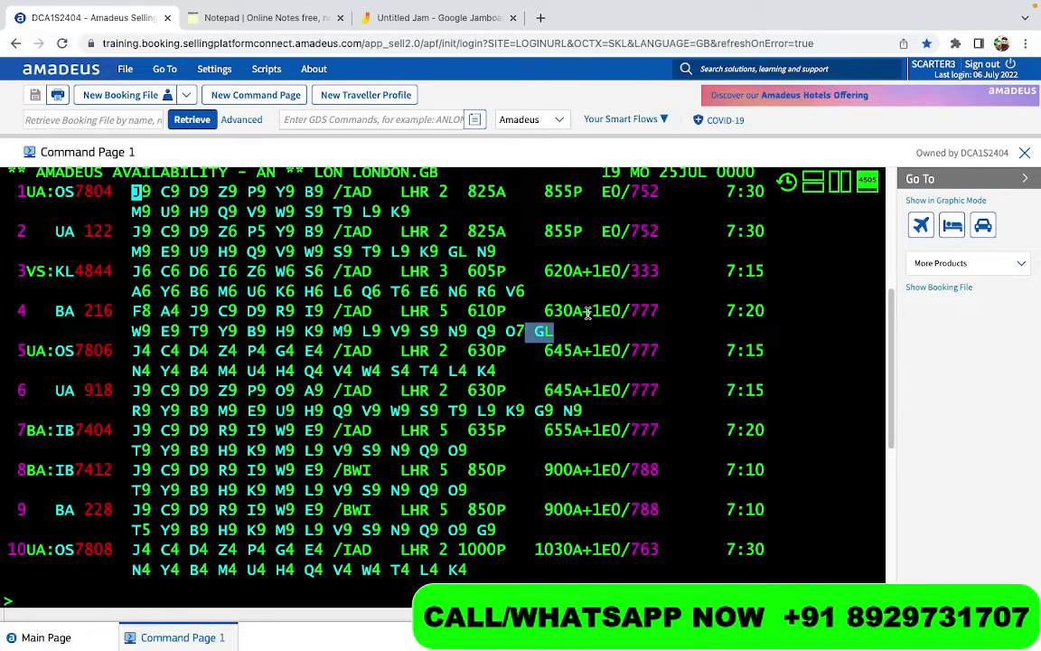
- Examine the arrival time with its day indicator, the stops, the aircraft type and the duration of flight BA 216
drag(601, 311, 547, 311)
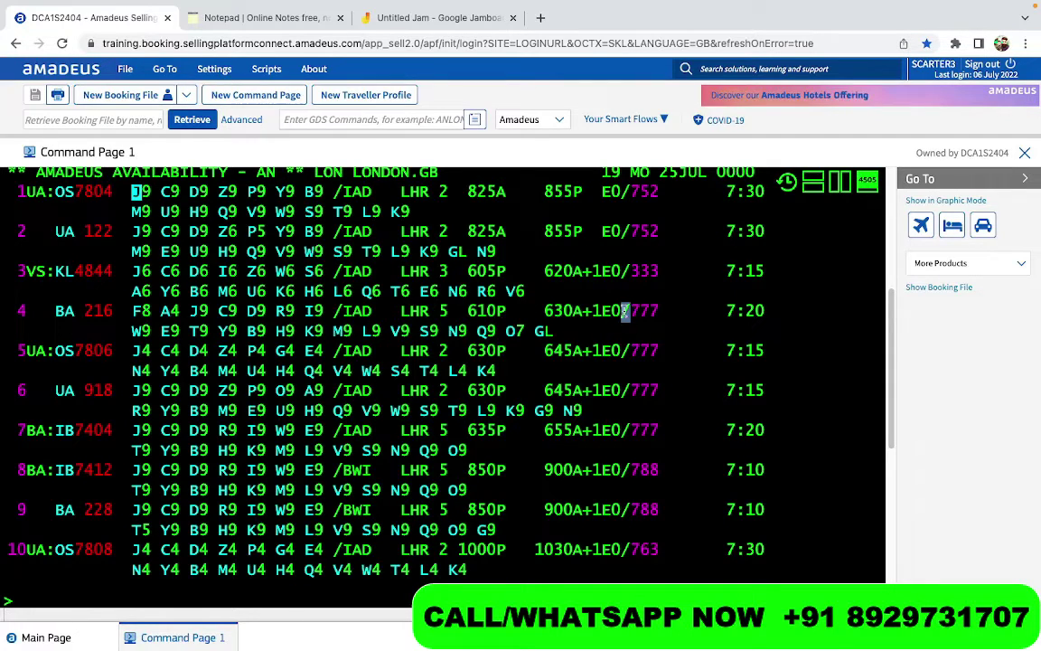
drag(613, 311, 630, 311)
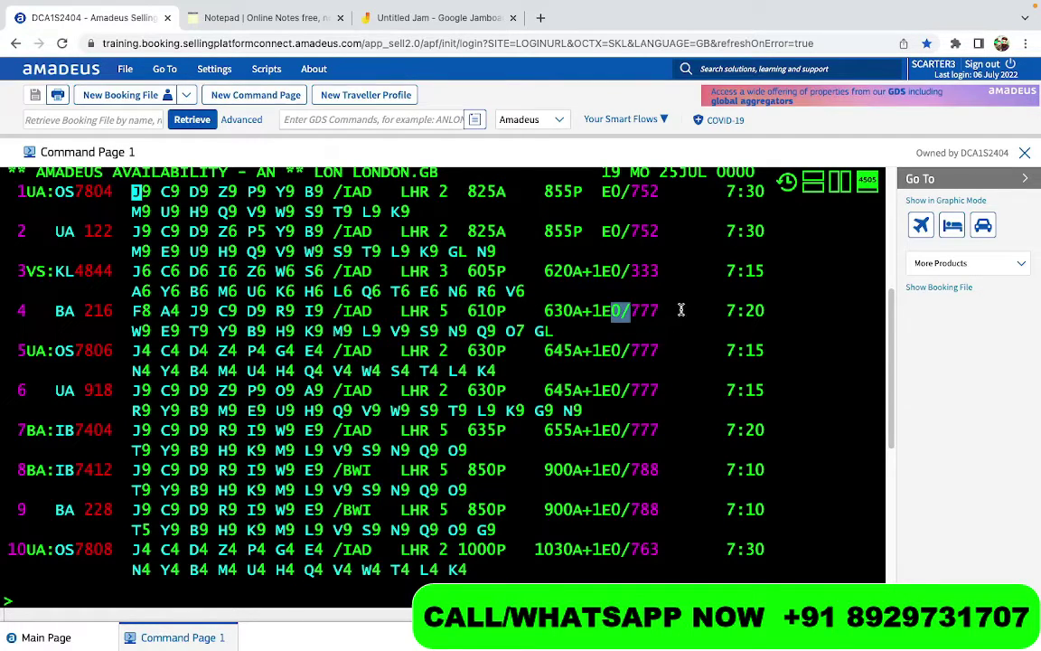
mouse_move(675, 310)
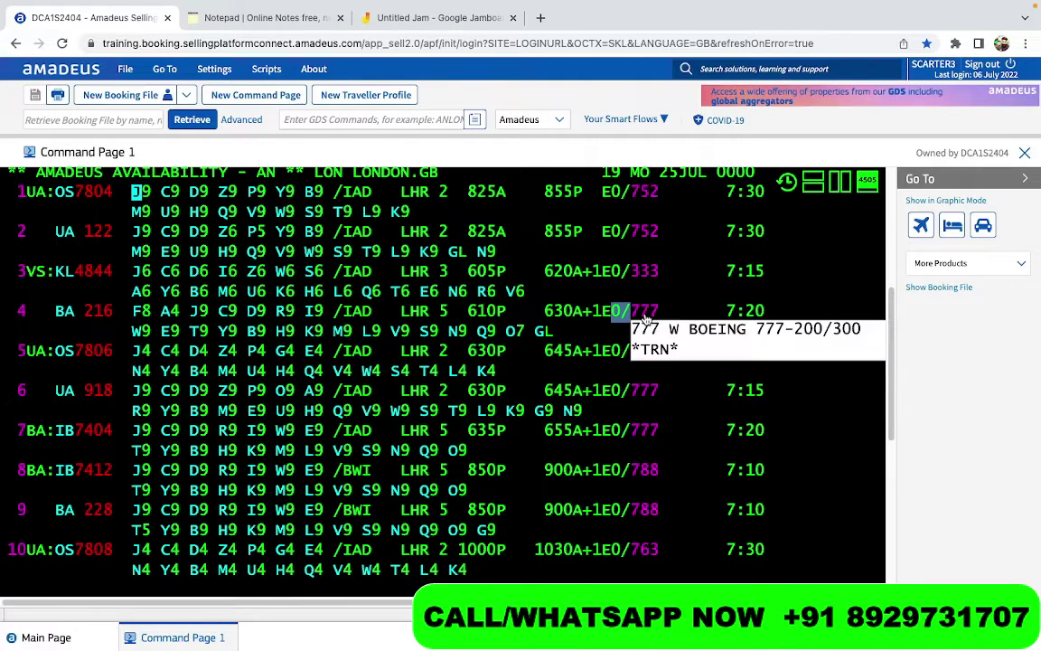
drag(778, 314, 727, 314)
click(792, 309)
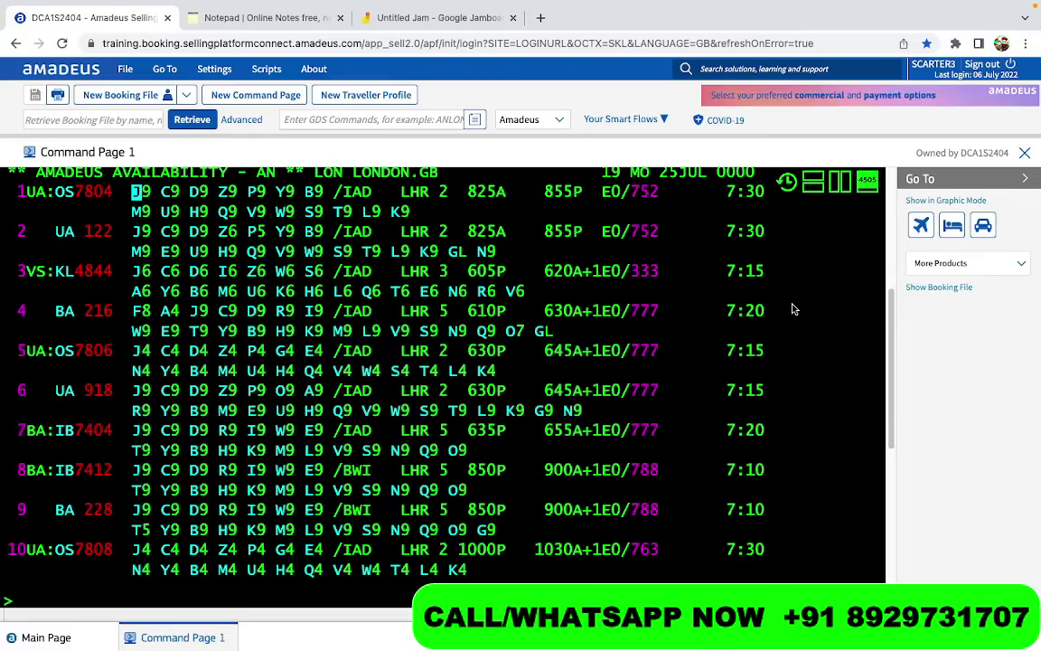
scroll(567, 355, up, 2)
scroll(567, 354, down, 3)
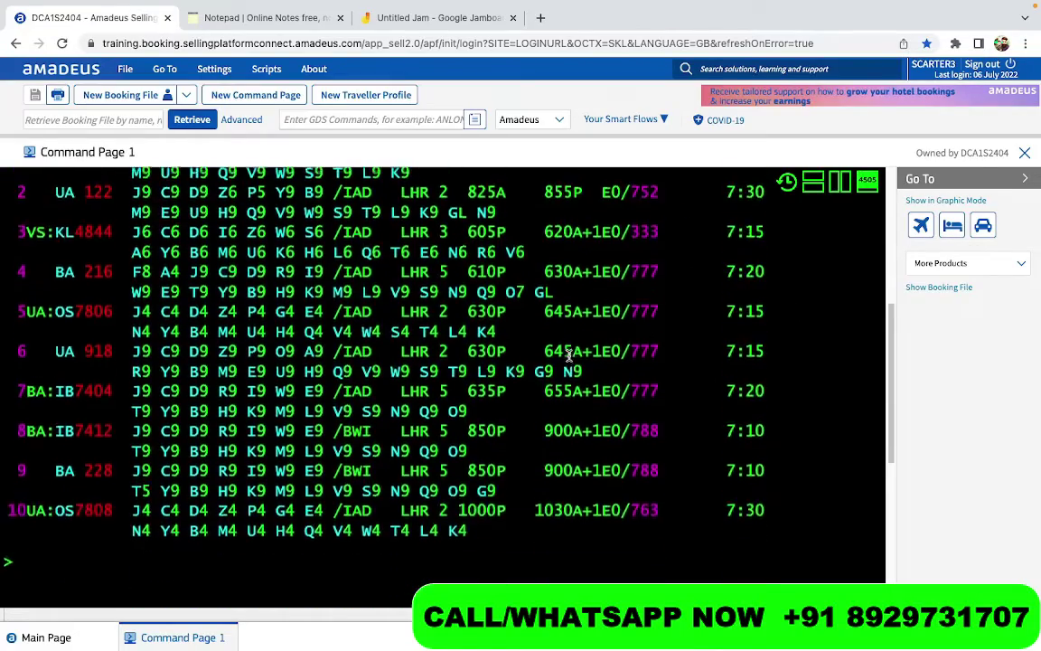
scroll(568, 354, up, 2)
scroll(568, 354, down, 3)
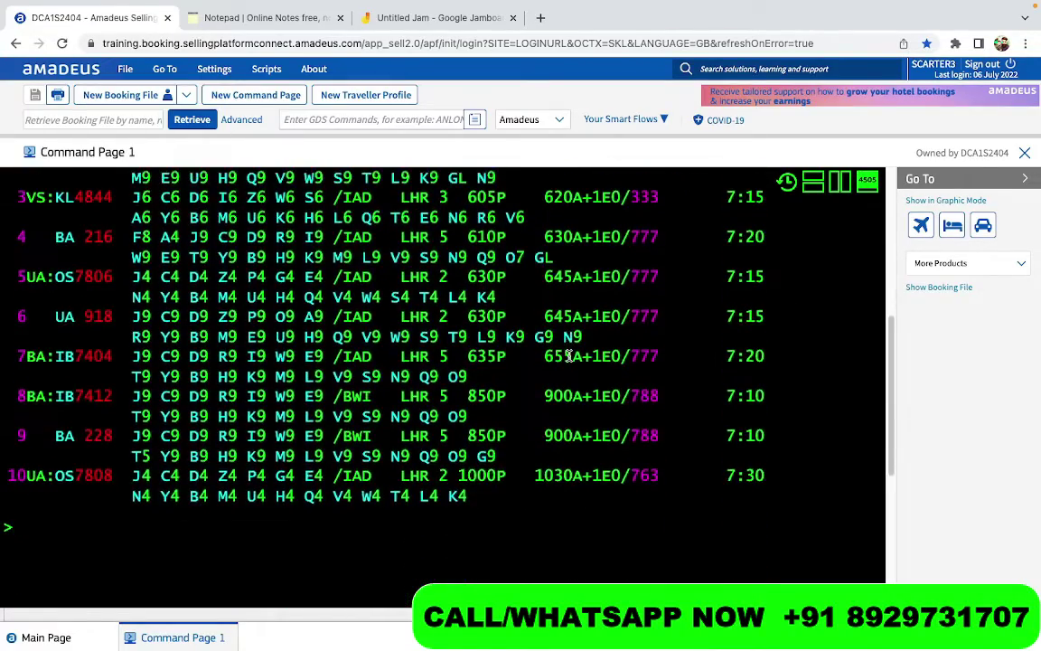
scroll(567, 354, down, 1)
- Switch to the Jamboard whiteboard and handwrite "First – less" across the upper part, with First underlined twice
click(394, 20)
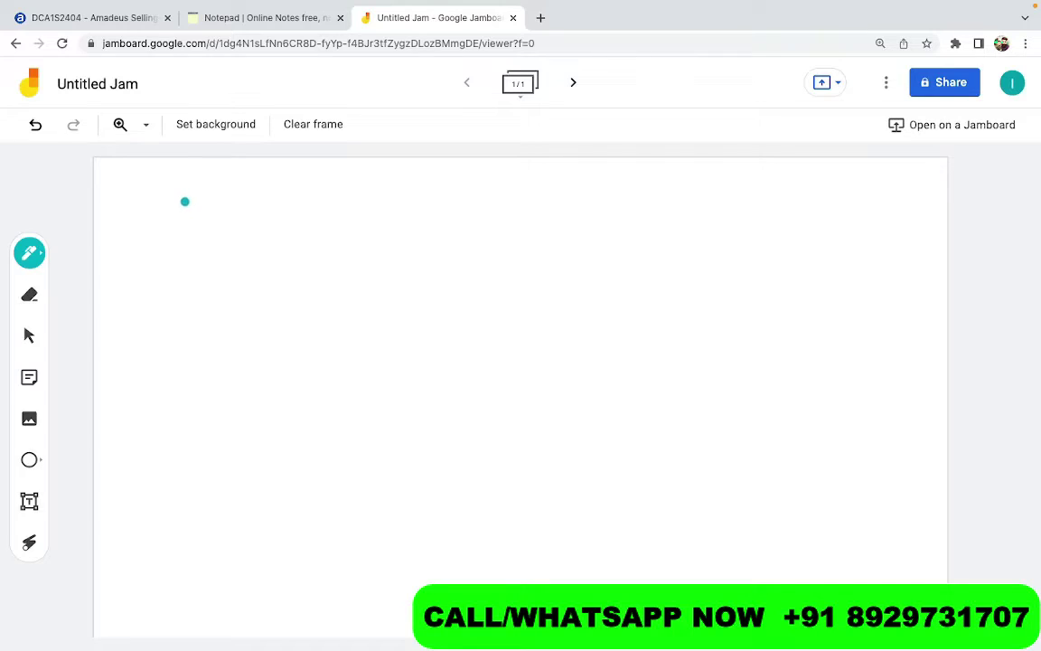
mouse_move(189, 219)
mouse_down()
mouse_move(204, 188)
mouse_move(204, 205)
mouse_up()
drag(218, 210, 218, 228)
mouse_move(211, 186)
mouse_down()
mouse_move(262, 214)
mouse_move(305, 197)
mouse_move(225, 272)
mouse_move(294, 247)
mouse_up()
drag(346, 208, 372, 209)
mouse_move(432, 173)
mouse_down()
mouse_move(427, 230)
mouse_move(487, 198)
mouse_move(523, 210)
mouse_up()
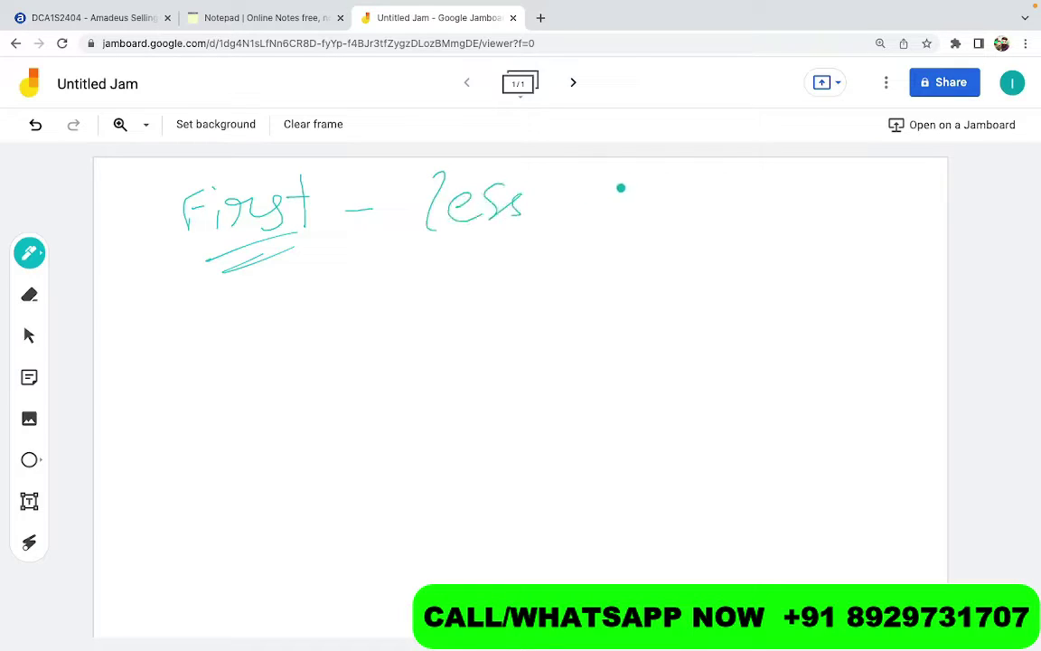
- Handwrite "Seats" after "First – less", underline it twice and add a tick beside it
mouse_move(624, 166)
mouse_down()
mouse_move(622, 204)
mouse_move(726, 197)
mouse_up()
drag(705, 257, 574, 285)
drag(515, 279, 718, 231)
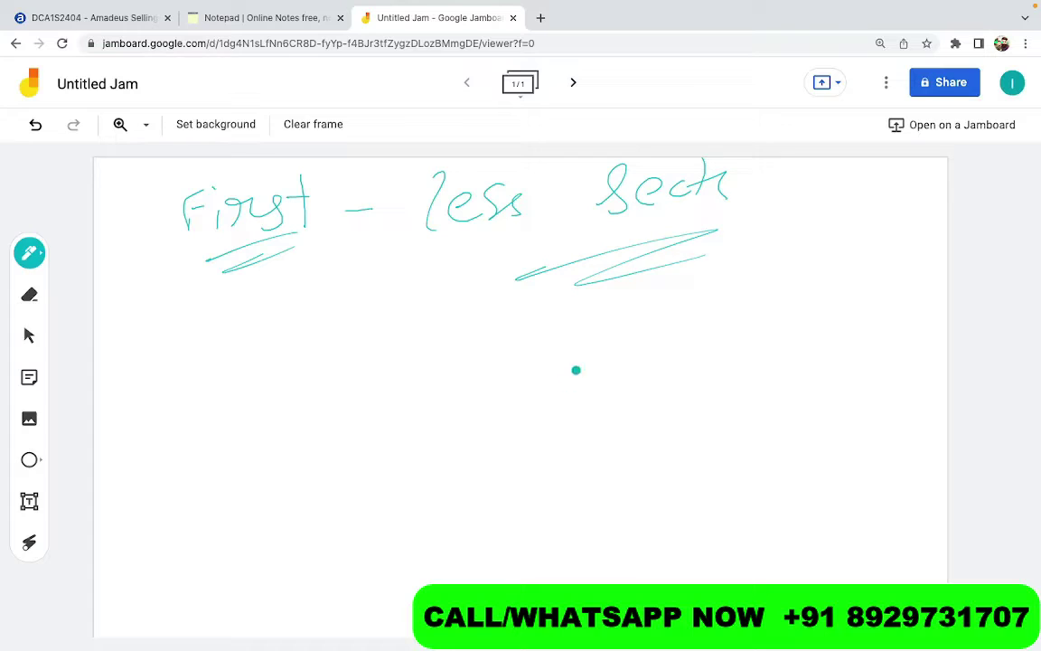
mouse_move(795, 231)
mouse_down()
mouse_move(818, 231)
mouse_move(837, 213)
mouse_up()
- Draw a frame around the word First and an arrow leading out of it
mouse_move(190, 295)
mouse_down()
mouse_move(316, 271)
mouse_move(303, 150)
mouse_move(135, 257)
mouse_move(289, 286)
mouse_up()
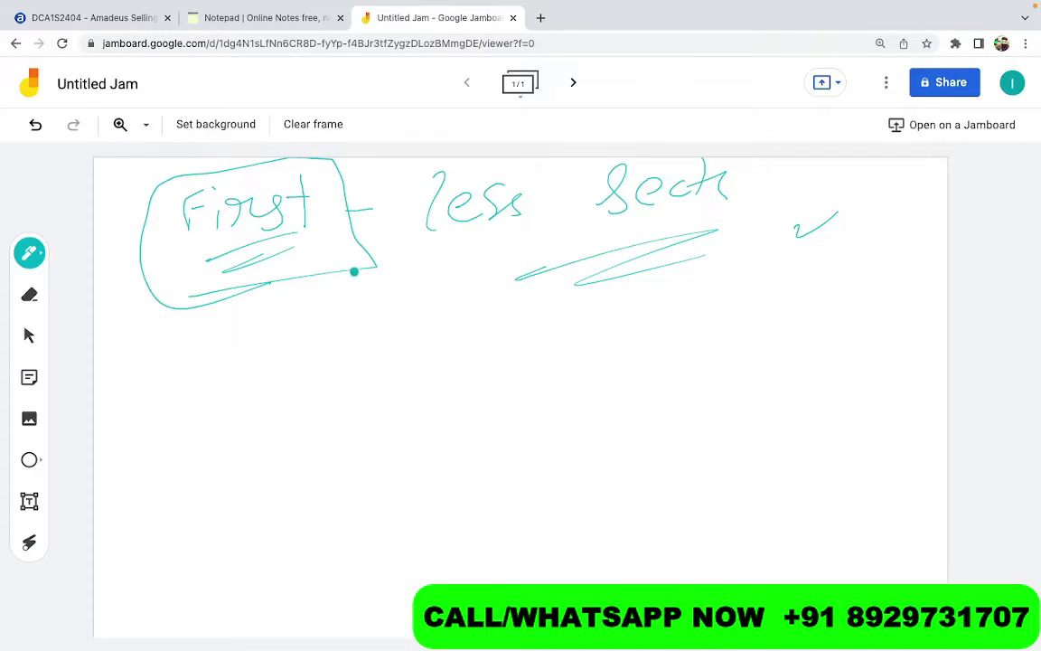
drag(353, 271, 418, 280)
drag(331, 269, 458, 262)
mouse_move(429, 244)
mouse_down()
mouse_move(436, 275)
mouse_move(422, 280)
mouse_up()
- Handwrite "Business" below First, underline and frame it, and draw an arrow leading out of it
mouse_move(219, 330)
mouse_down()
mouse_move(301, 340)
mouse_move(444, 322)
mouse_move(446, 303)
mouse_up()
drag(354, 363, 422, 348)
mouse_move(283, 264)
mouse_down()
mouse_move(318, 238)
mouse_move(372, 239)
mouse_up()
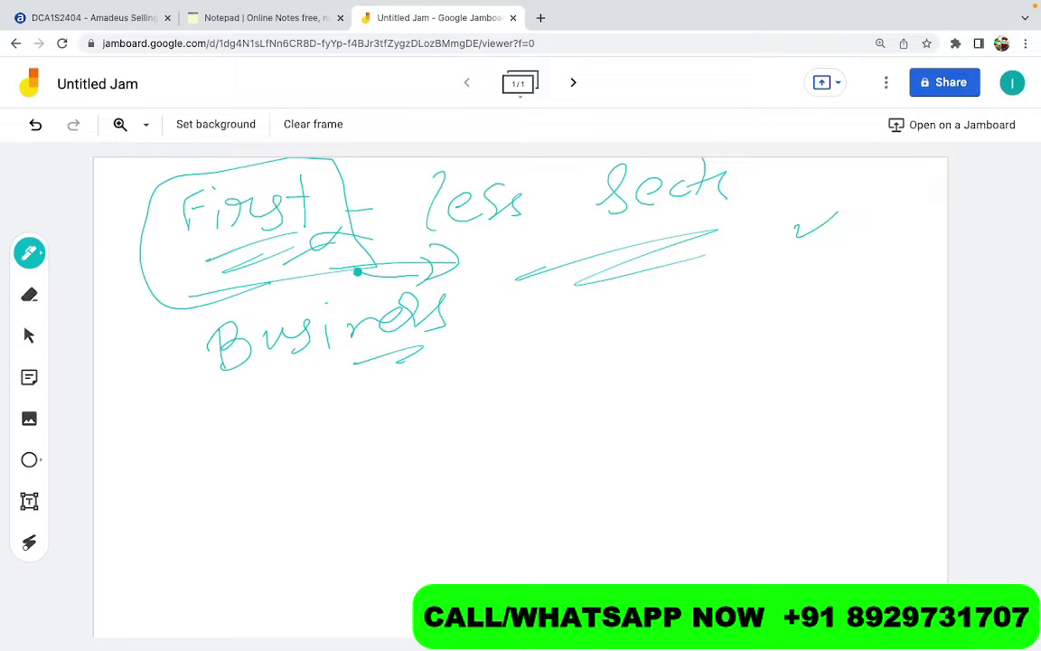
mouse_move(484, 309)
mouse_down()
mouse_move(221, 431)
mouse_move(477, 316)
mouse_move(522, 336)
mouse_up()
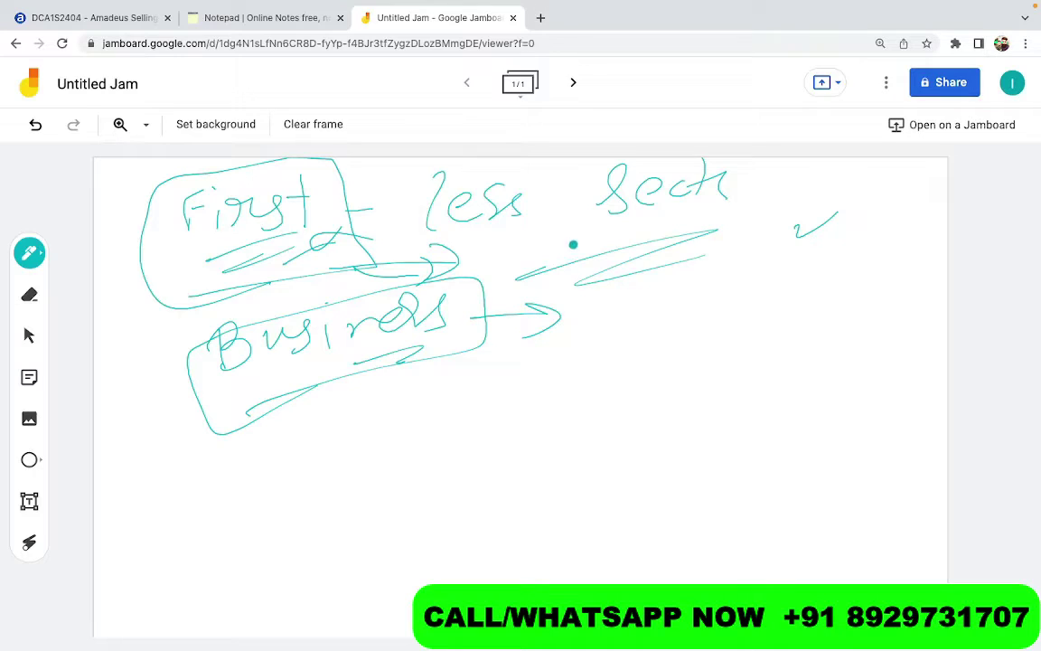
- Draw a curved downward arrow below Seats and add the framed cabin code "F" in quotes to the First row
mouse_move(567, 233)
mouse_down()
mouse_move(579, 232)
mouse_move(626, 287)
mouse_up()
mouse_move(642, 262)
mouse_down()
mouse_move(644, 282)
mouse_move(620, 296)
mouse_up()
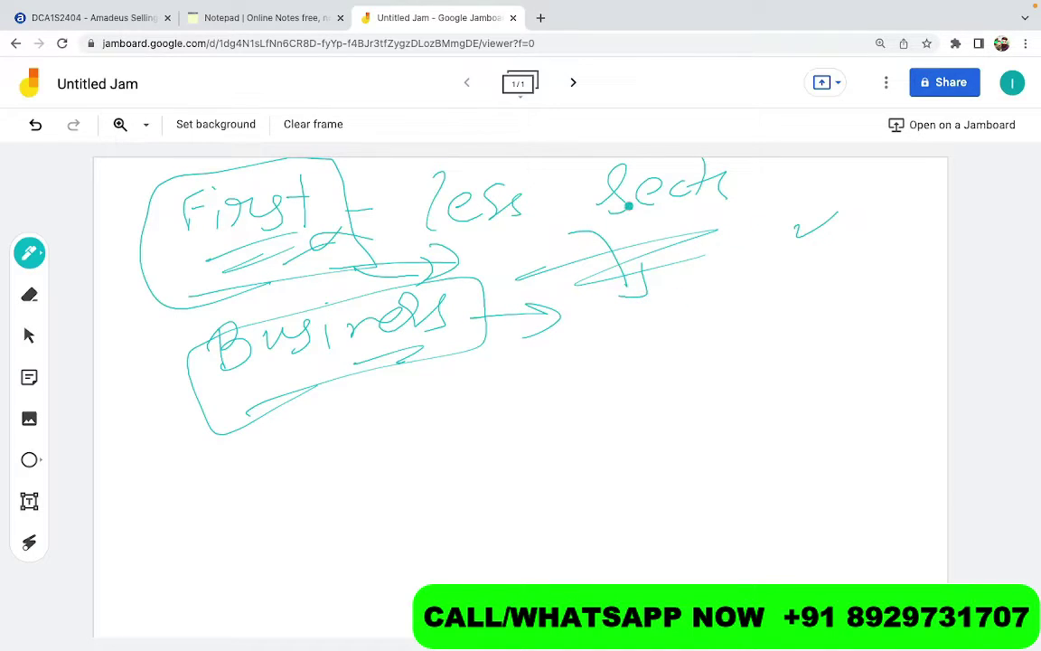
drag(756, 190, 872, 170)
drag(844, 186, 890, 180)
mouse_move(833, 161)
mouse_down()
mouse_move(845, 184)
mouse_move(812, 194)
mouse_up()
mouse_move(899, 164)
mouse_down()
mouse_move(911, 189)
mouse_move(795, 230)
mouse_up()
drag(856, 158, 841, 222)
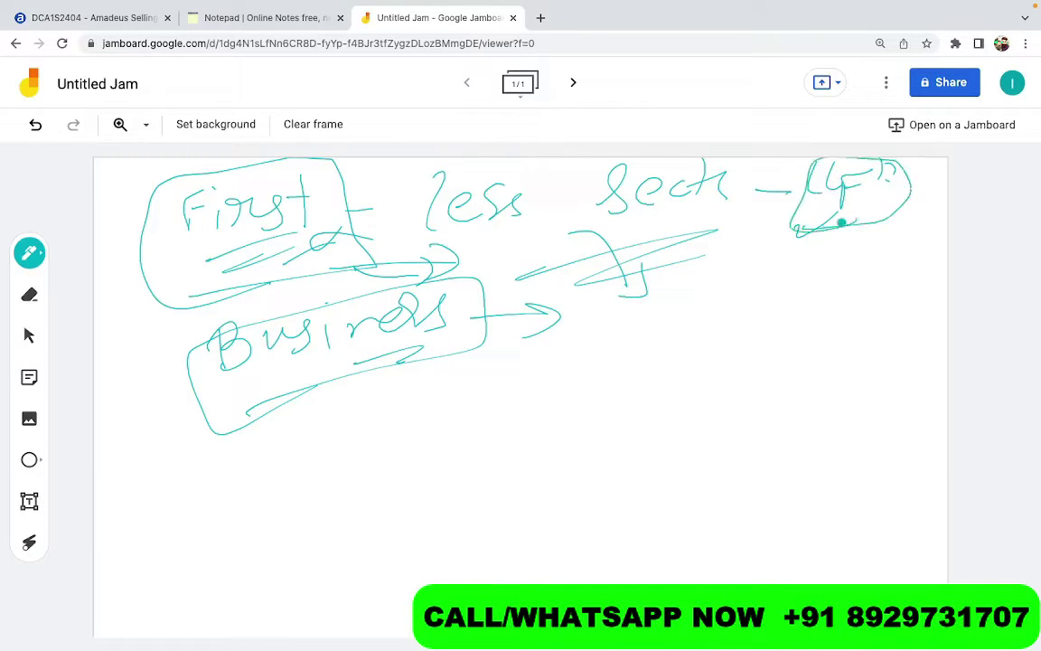
- Draw an arrow in the Business row to the cabin code "C" in quotes and frame the code
drag(593, 308, 683, 300)
drag(674, 287, 671, 318)
mouse_move(800, 281)
mouse_down()
mouse_move(769, 309)
mouse_move(800, 313)
mouse_up()
mouse_move(748, 268)
mouse_down()
mouse_move(736, 283)
mouse_move(752, 287)
mouse_up()
drag(824, 260, 825, 274)
drag(841, 259, 840, 273)
mouse_move(727, 350)
mouse_down()
mouse_move(881, 269)
mouse_move(779, 343)
mouse_up()
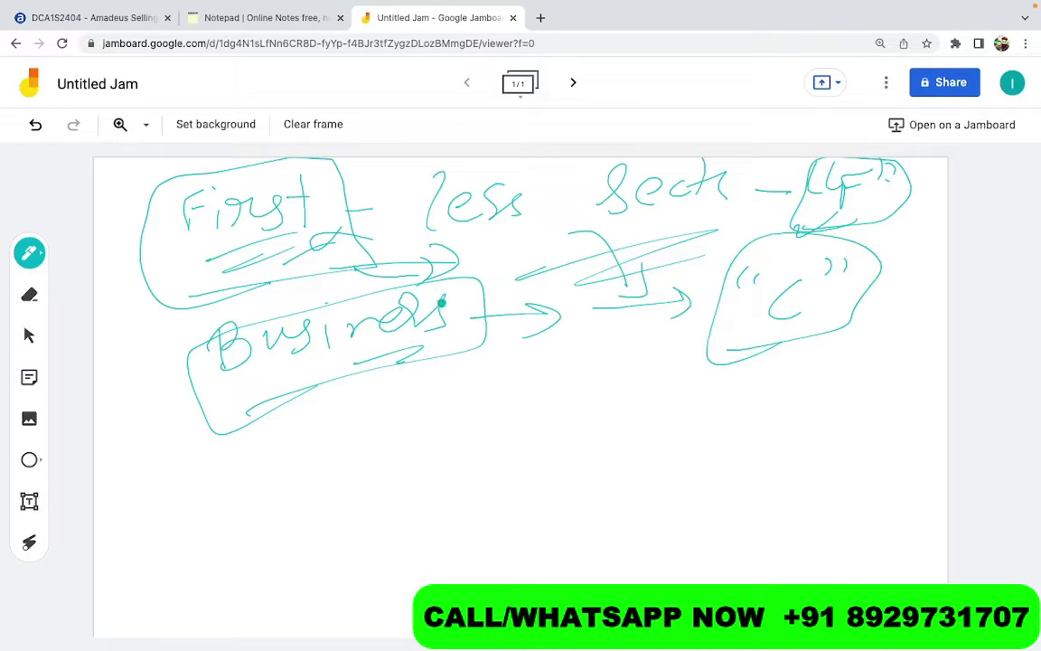
- Mark up Business with a second arrow, a small ticked box and a tick, and cross out First
drag(288, 292, 372, 267)
drag(474, 336, 535, 363)
mouse_move(539, 337)
mouse_down()
mouse_move(521, 368)
mouse_move(586, 394)
mouse_up()
mouse_move(572, 350)
mouse_down()
mouse_move(616, 403)
mouse_move(582, 401)
mouse_up()
drag(619, 370, 669, 353)
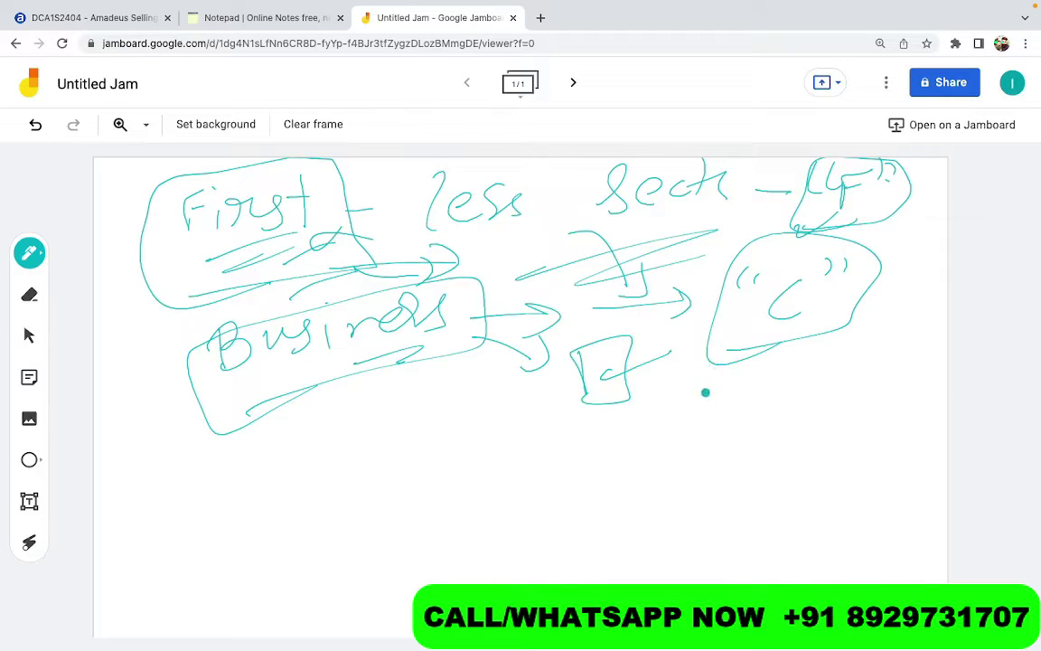
drag(733, 384, 660, 394)
drag(432, 346, 469, 336)
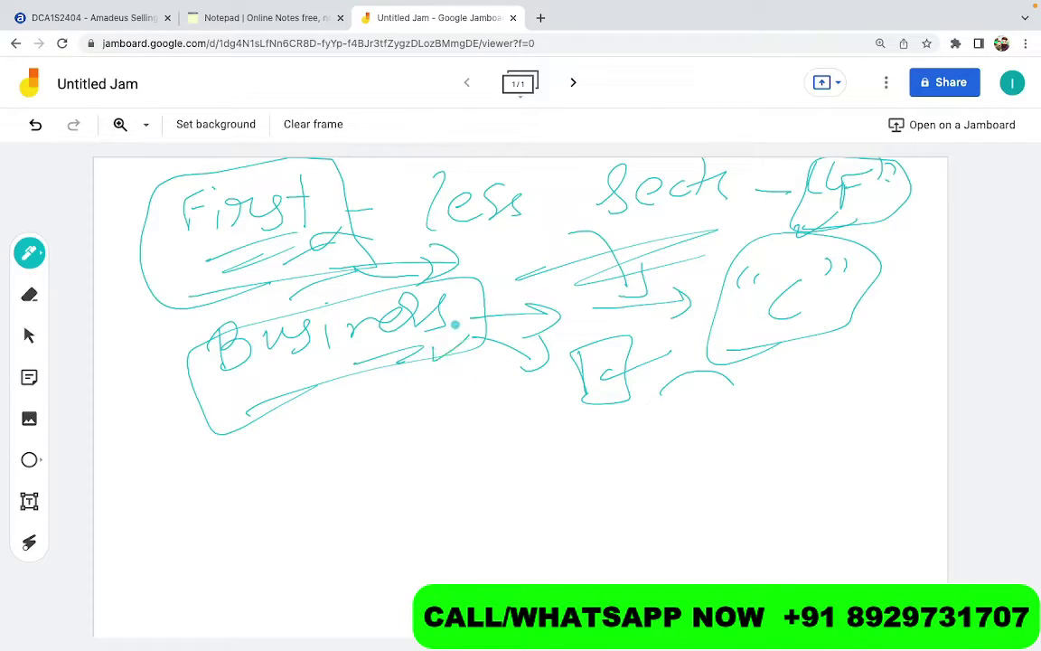
drag(188, 222, 237, 248)
drag(245, 218, 212, 270)
- Handwrite a circled "Prem Eco" below Business with an arrow to the word "Seats" and a tick
mouse_move(305, 415)
mouse_down()
mouse_move(321, 427)
mouse_move(428, 412)
mouse_move(470, 443)
mouse_move(455, 467)
mouse_move(528, 425)
mouse_move(583, 431)
mouse_move(586, 441)
mouse_up()
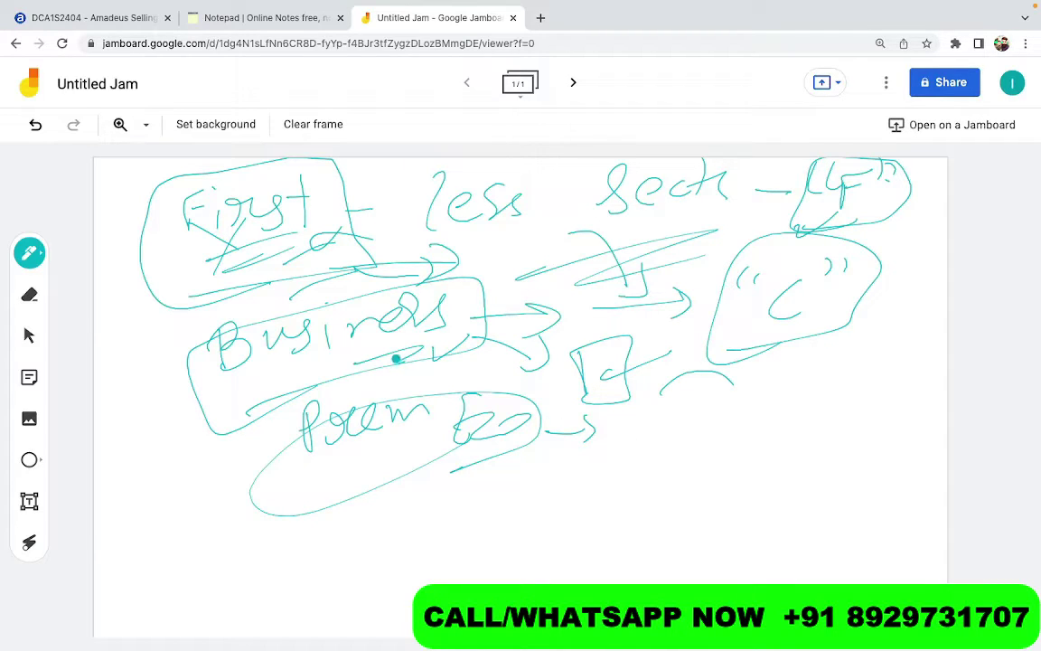
drag(427, 344, 431, 361)
mouse_move(619, 407)
mouse_down()
mouse_move(597, 442)
mouse_move(733, 426)
mouse_move(759, 413)
mouse_up()
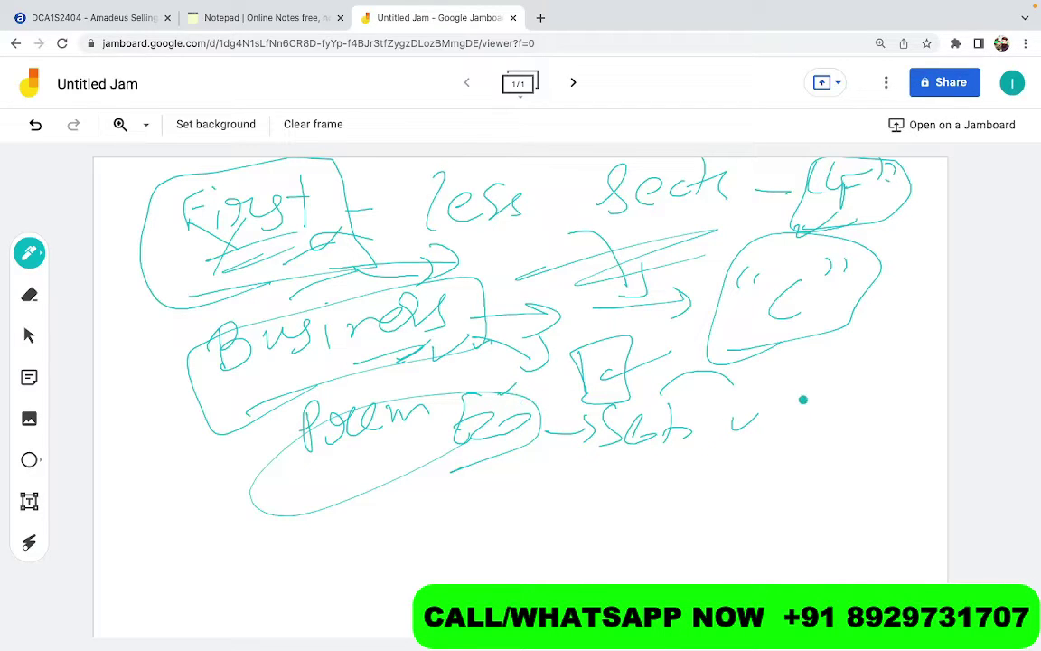
- Handwrite the cabin code "W" in quotes at the end of the Prem Eco row and underline it
drag(801, 387, 789, 414)
drag(810, 388, 803, 403)
mouse_move(862, 387)
mouse_down()
mouse_move(857, 409)
mouse_move(885, 406)
mouse_up()
drag(816, 406, 834, 404)
drag(791, 456, 850, 444)
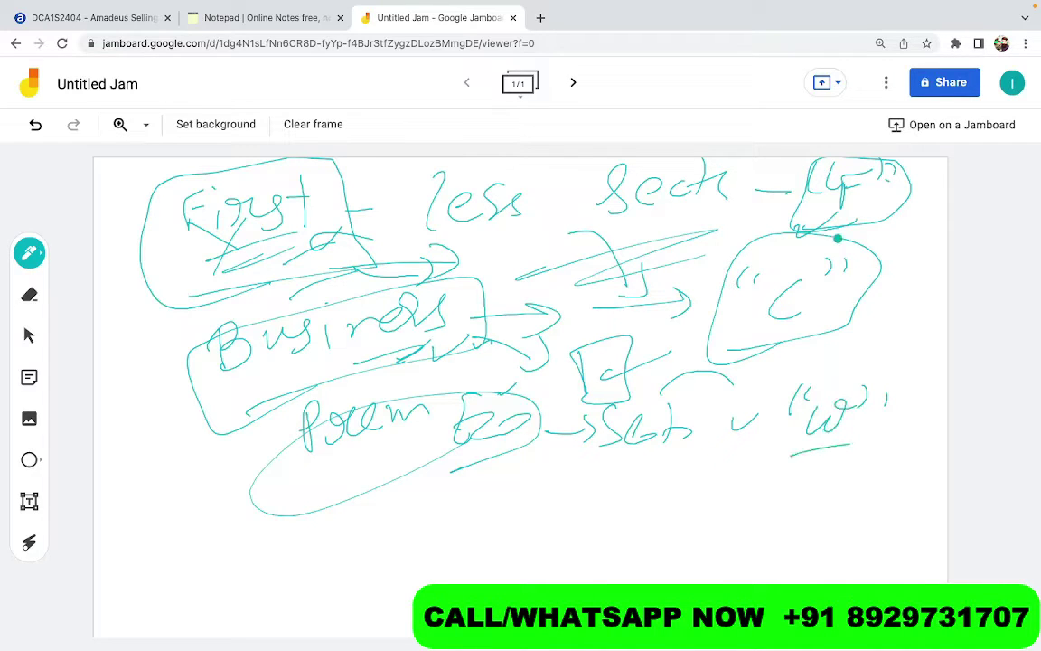
- Tick the cabin codes F, C and W one after another
drag(870, 202, 891, 195)
drag(818, 308, 846, 301)
mouse_move(890, 418)
mouse_down()
mouse_move(908, 424)
mouse_move(929, 408)
mouse_up()
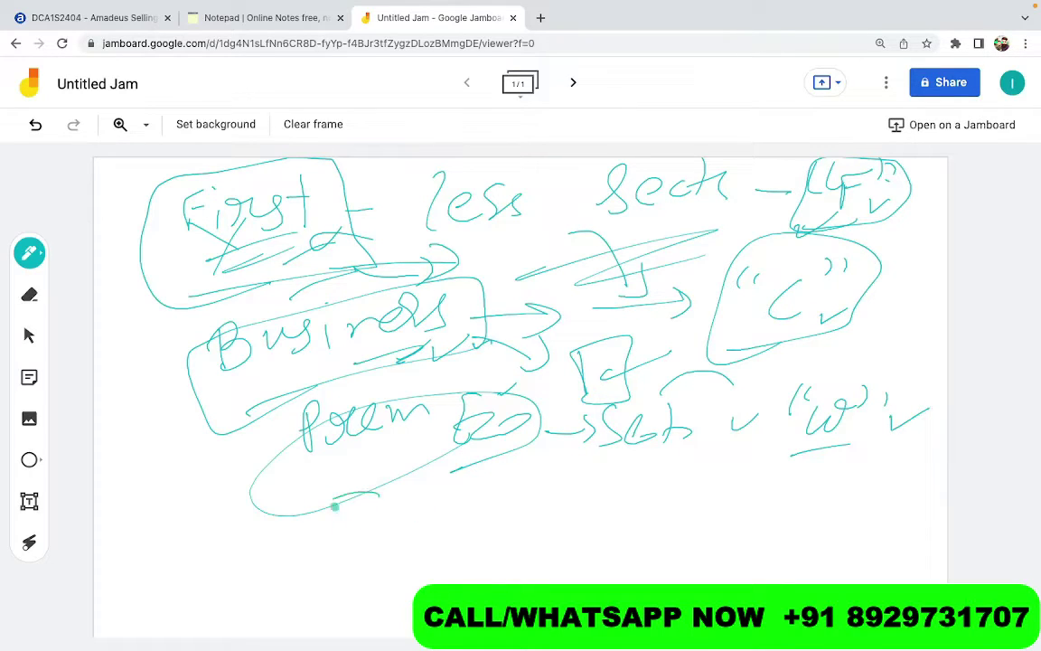
- Handwrite "Eco" below Prem Eco, underline it twice and draw an arrow leading out of it
drag(378, 494, 362, 567)
drag(396, 517, 403, 560)
drag(325, 601, 442, 569)
drag(372, 599, 466, 558)
mouse_move(424, 542)
mouse_down()
mouse_move(497, 522)
mouse_move(484, 529)
mouse_up()
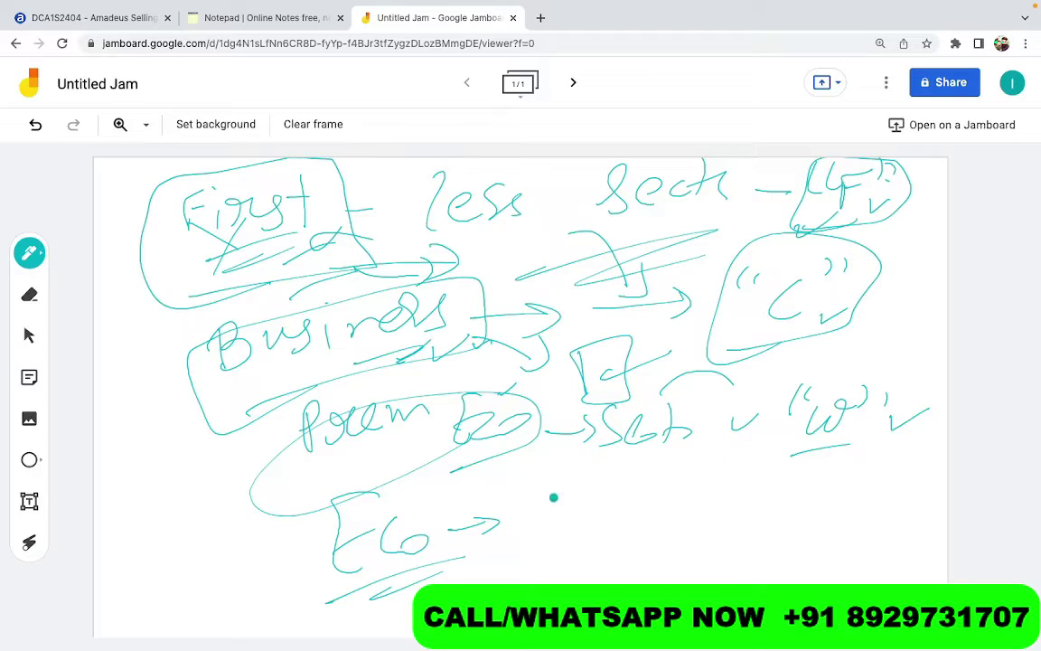
- Handwrite the cabin code "M" in quotes after Eco, underline it twice and circle it
mouse_move(558, 483)
mouse_down()
mouse_move(555, 506)
mouse_move(567, 506)
mouse_up()
mouse_move(653, 473)
mouse_down()
mouse_move(646, 491)
mouse_move(588, 525)
mouse_move(619, 522)
mouse_move(666, 494)
mouse_up()
drag(555, 565, 625, 541)
drag(567, 555, 676, 529)
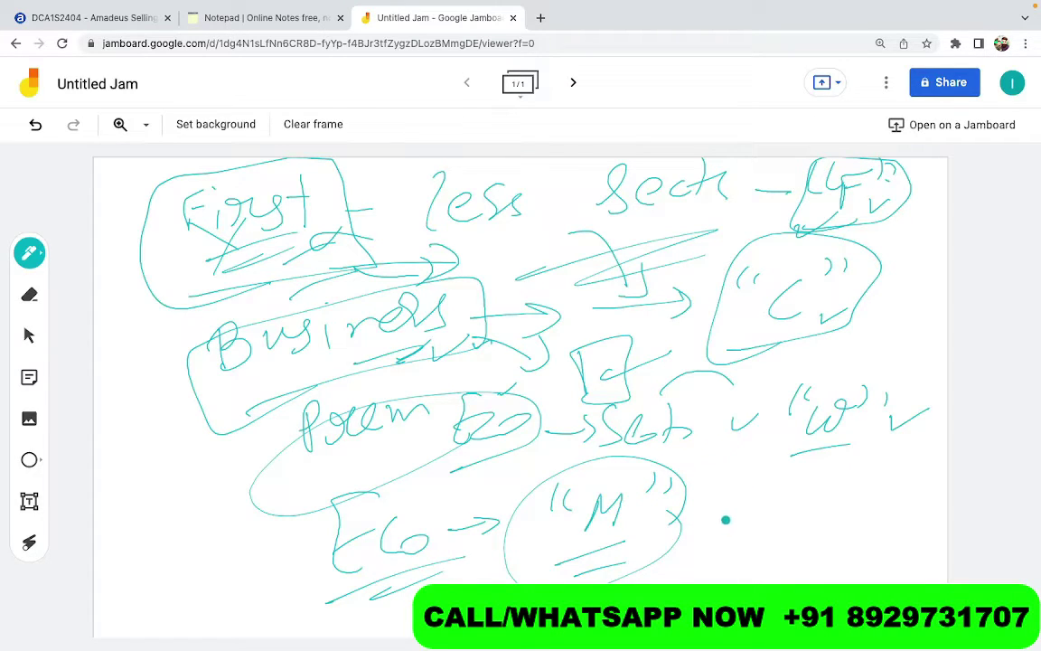
- Link the cabin rows along their starts and add circled notes after M, including "food" and "legroom"
drag(680, 515, 720, 519)
mouse_move(194, 173)
mouse_down()
mouse_move(156, 256)
mouse_move(269, 465)
mouse_move(296, 465)
mouse_up()
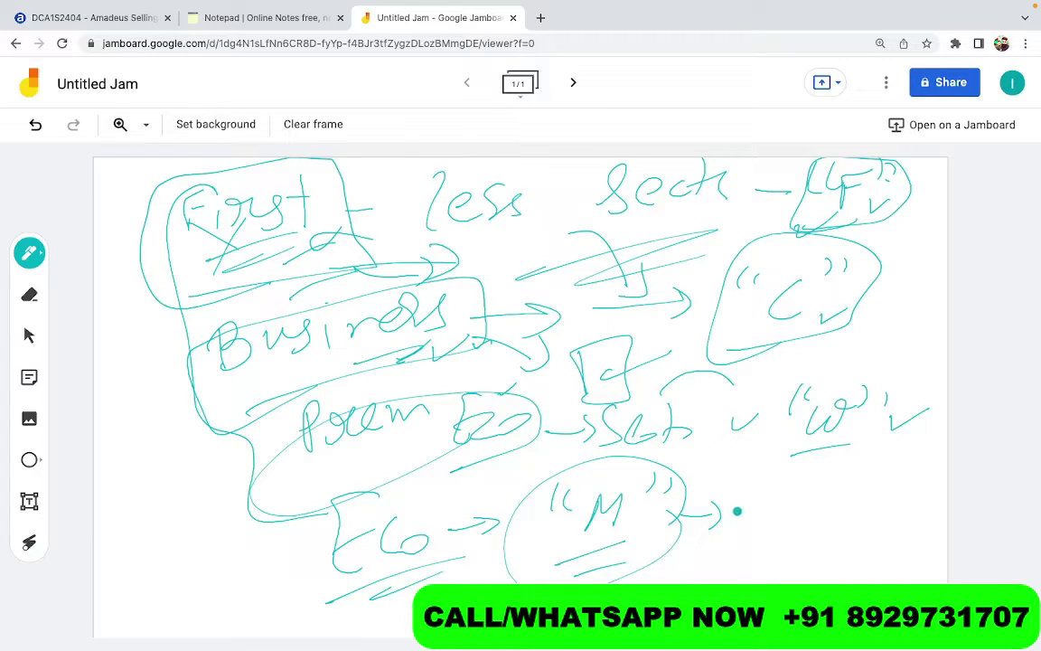
mouse_move(732, 468)
mouse_down()
mouse_move(799, 489)
mouse_move(818, 481)
mouse_move(827, 506)
mouse_move(839, 490)
mouse_move(894, 483)
mouse_move(925, 509)
mouse_move(854, 518)
mouse_move(882, 534)
mouse_up()
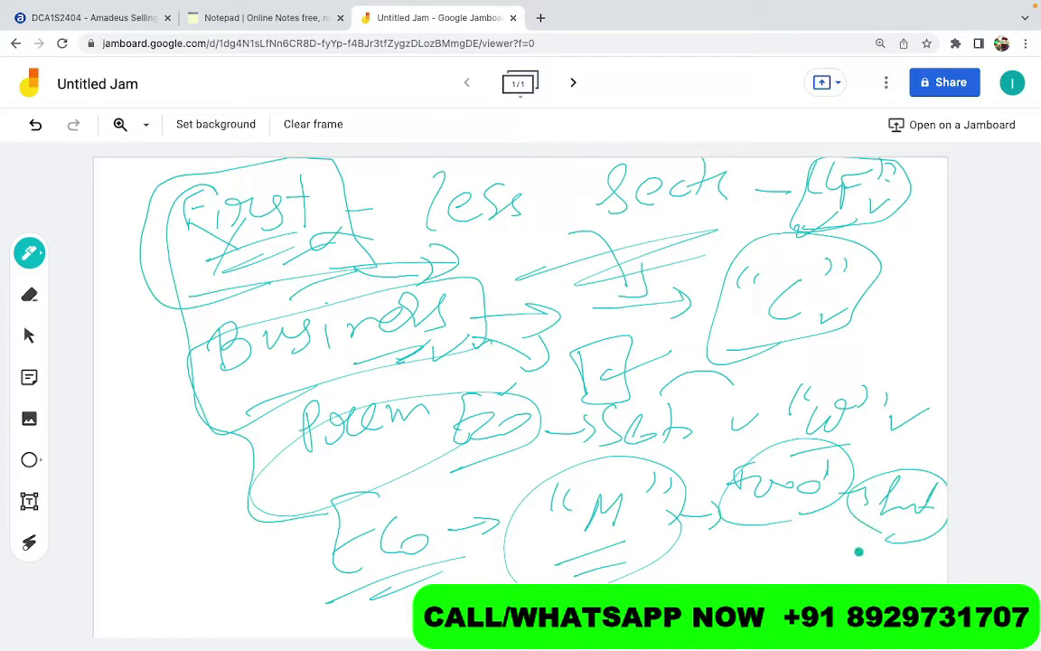
mouse_move(706, 540)
mouse_down()
mouse_move(727, 560)
mouse_move(757, 546)
mouse_move(883, 567)
mouse_move(650, 542)
mouse_up()
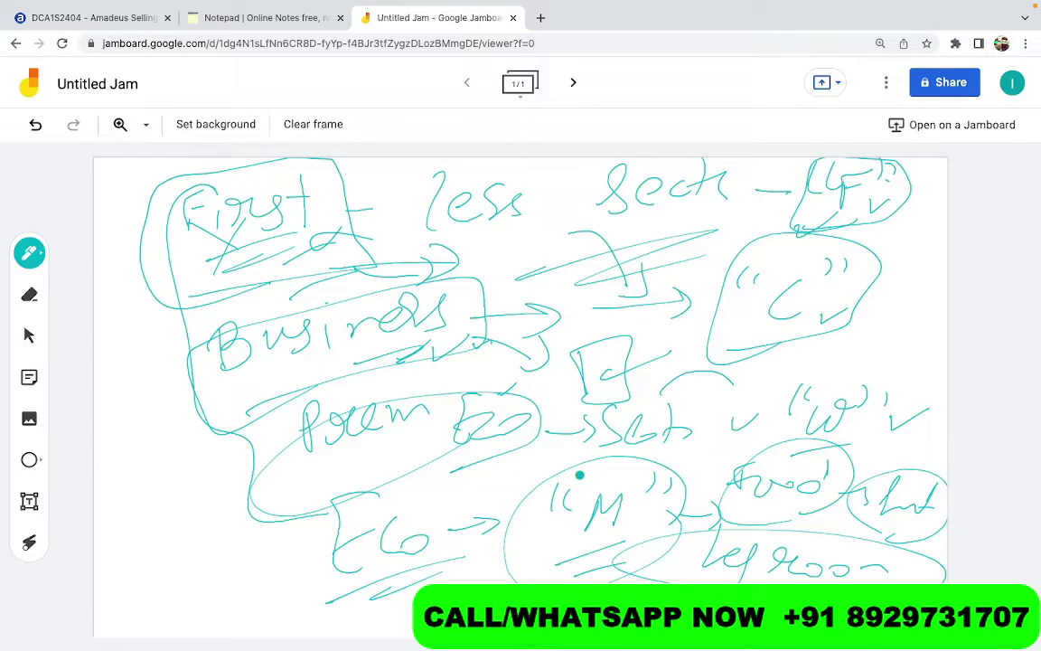
- Bracket Prem Eco and Eco together and label them with a circled, underlined code "Y" in quotes
mouse_move(349, 400)
mouse_down()
mouse_move(303, 412)
mouse_move(293, 600)
mouse_up()
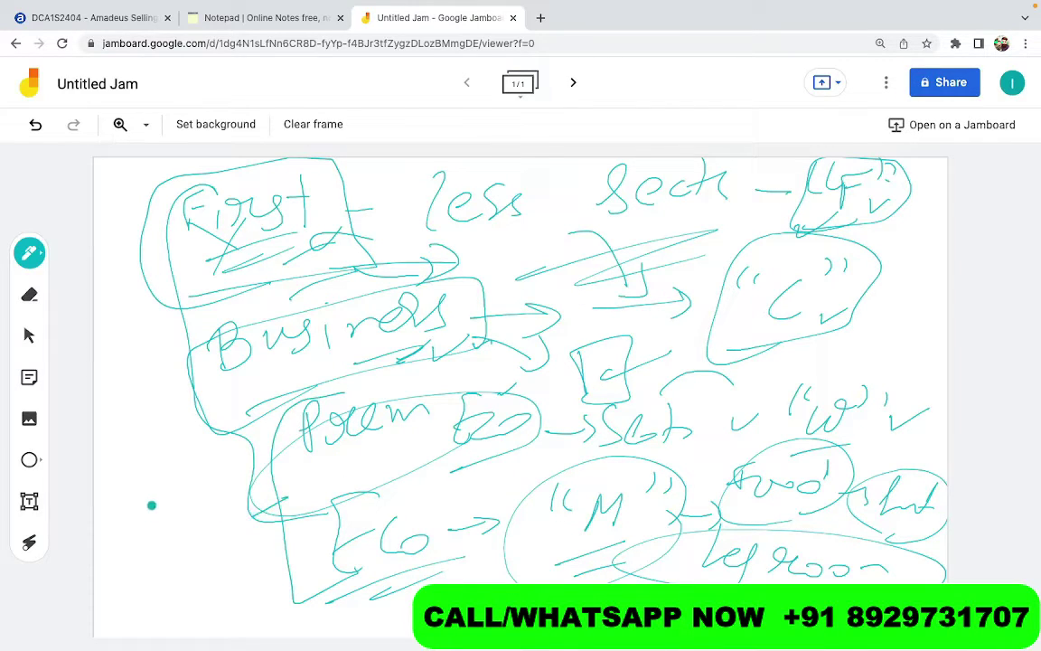
drag(154, 495, 149, 521)
mouse_move(170, 499)
mouse_down()
mouse_move(168, 517)
mouse_move(227, 502)
mouse_up()
drag(245, 456, 227, 502)
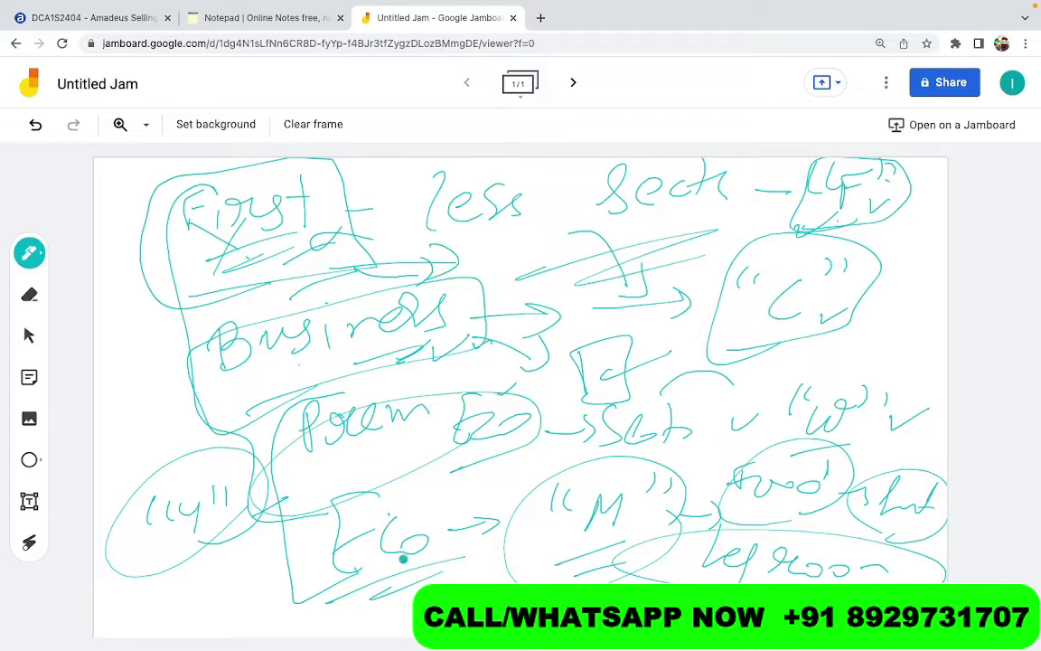
mouse_move(216, 557)
mouse_down()
mouse_move(191, 550)
mouse_move(249, 532)
mouse_up()
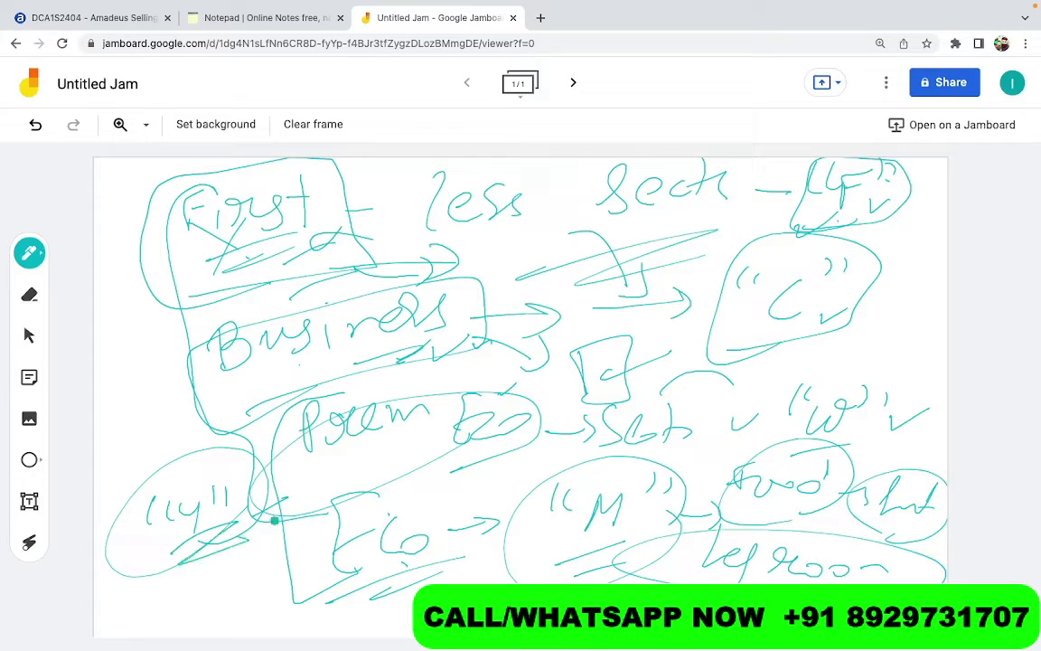
- Underline Prem Eco with its code W and Eco with its code M, and box the M
drag(335, 472, 462, 444)
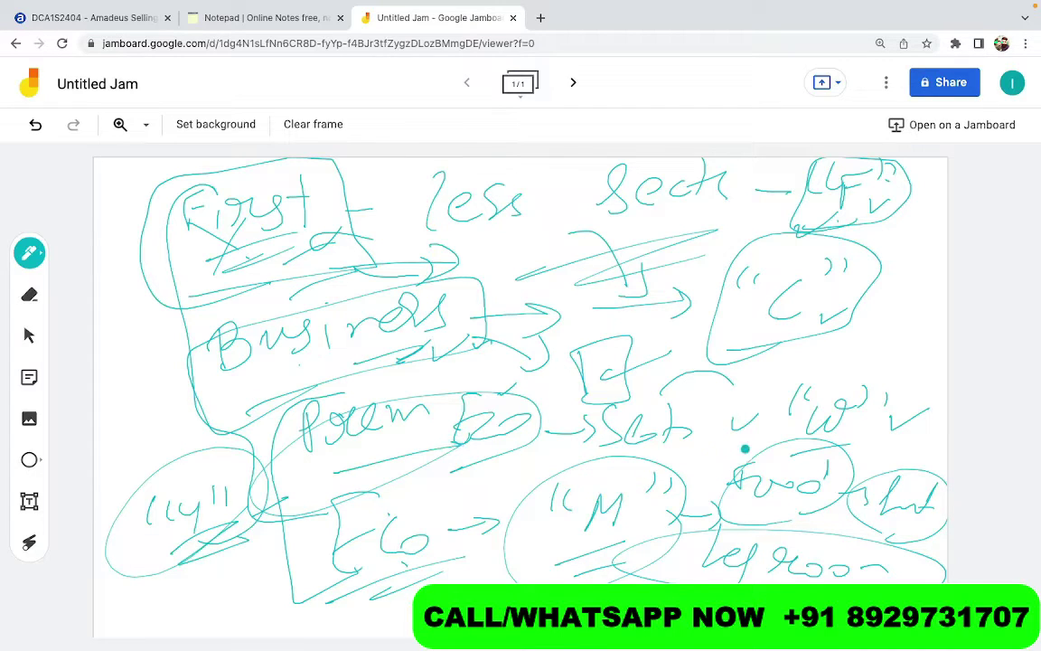
drag(730, 447, 812, 448)
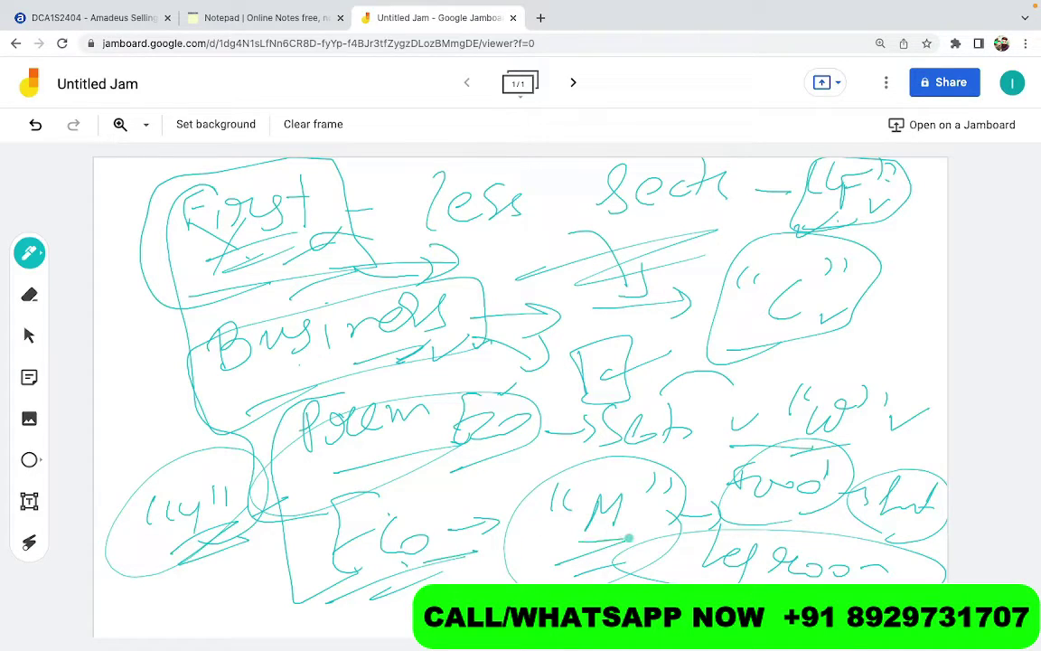
drag(608, 468, 548, 502)
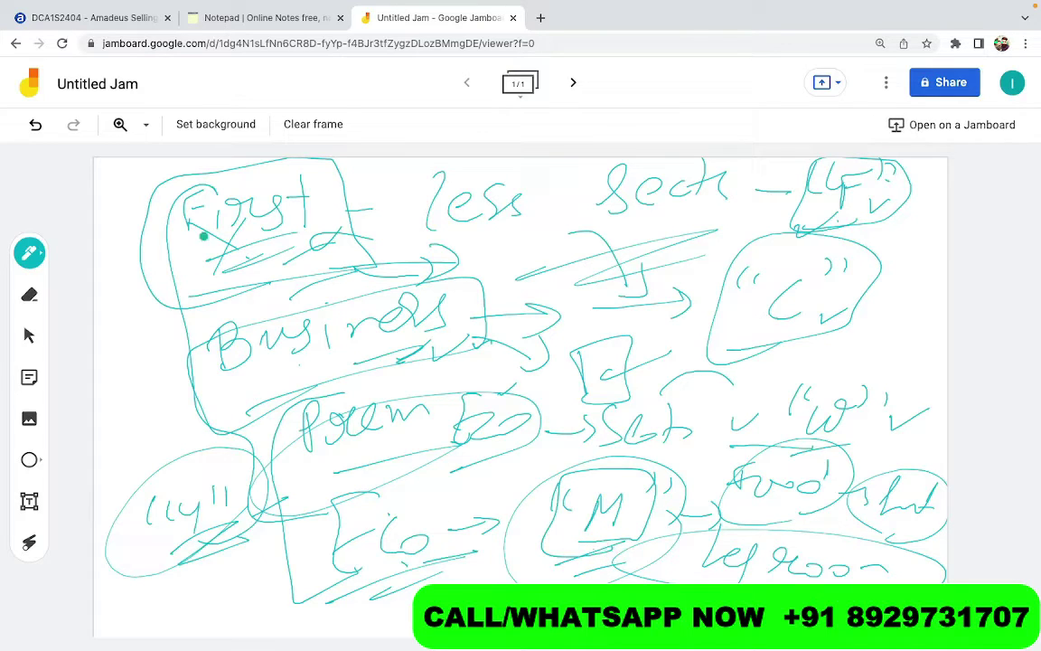
- Switch back to Amadeus, recall the command AN25JULWASLON and append the cabin option /K without running it
click(95, 16)
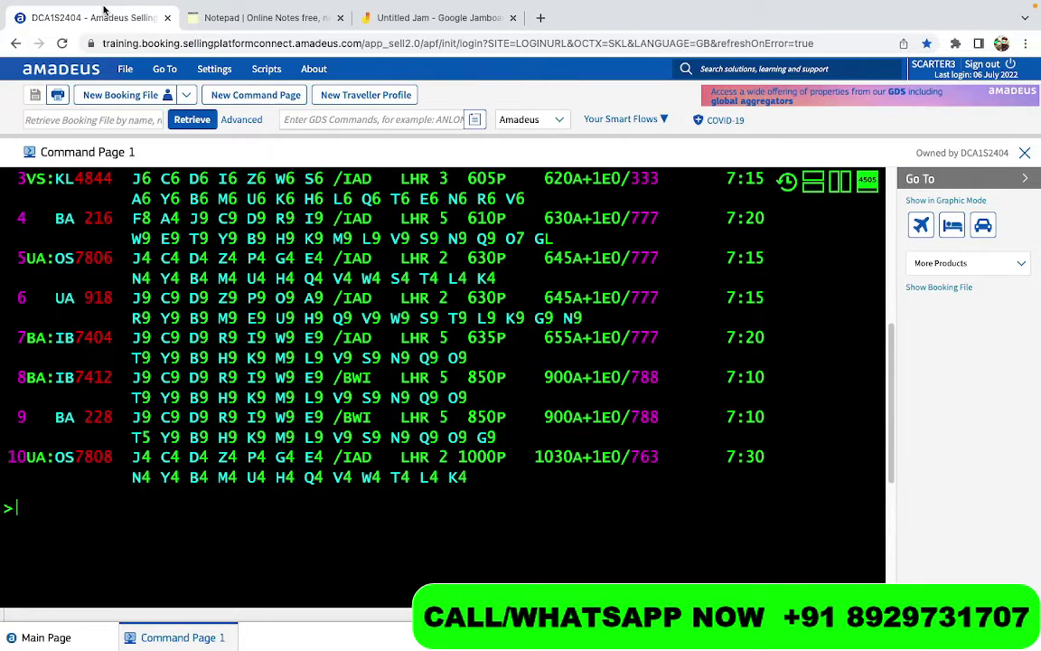
key(Up)
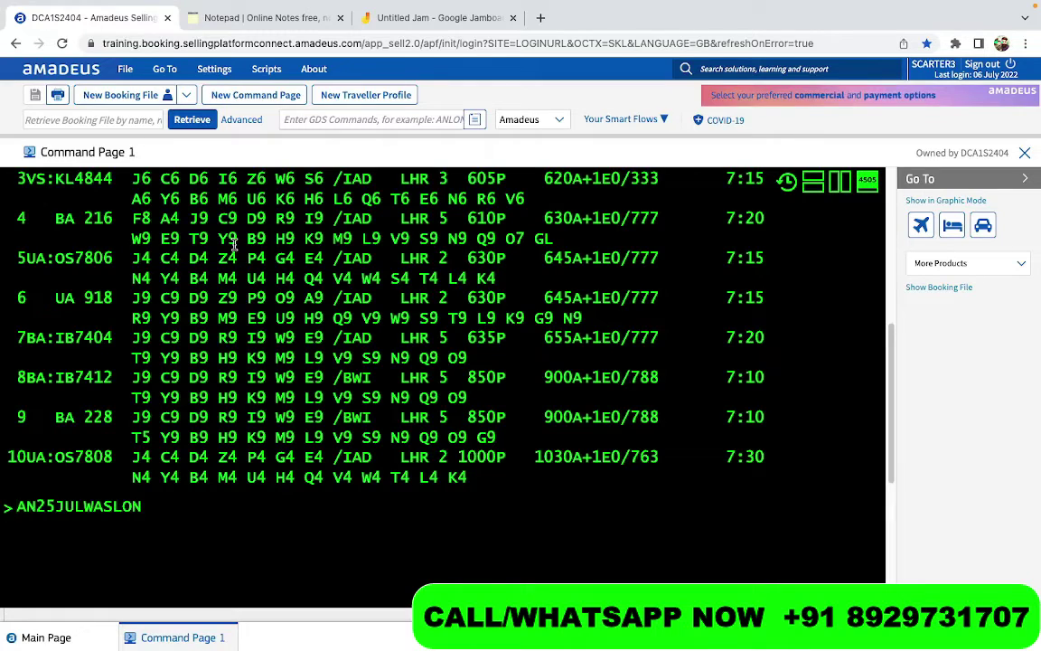
scroll(298, 506, down, 2)
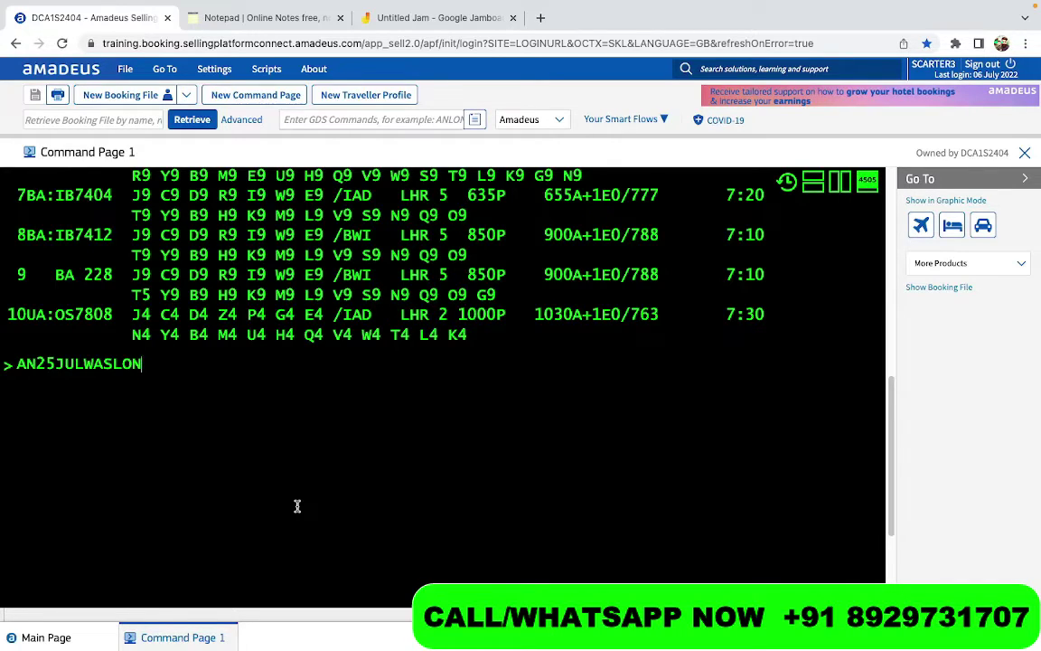
text(/K)
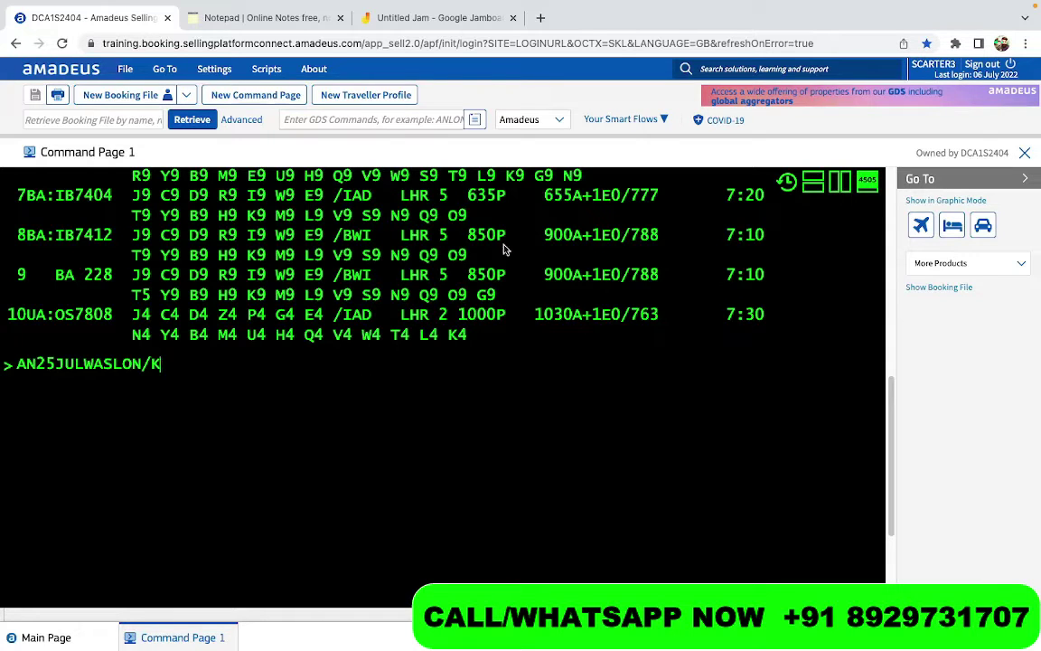
- Check the cabin codes on the Jamboard, return to Amadeus and run AN25JULWASLON/KC for business cabin availability
click(417, 18)
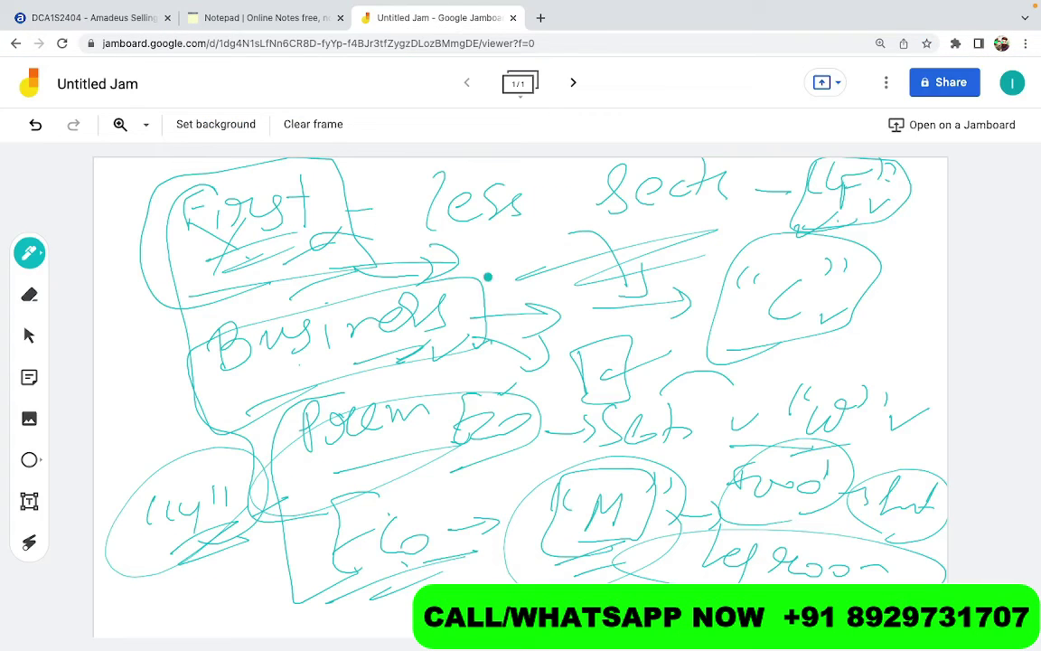
click(90, 18)
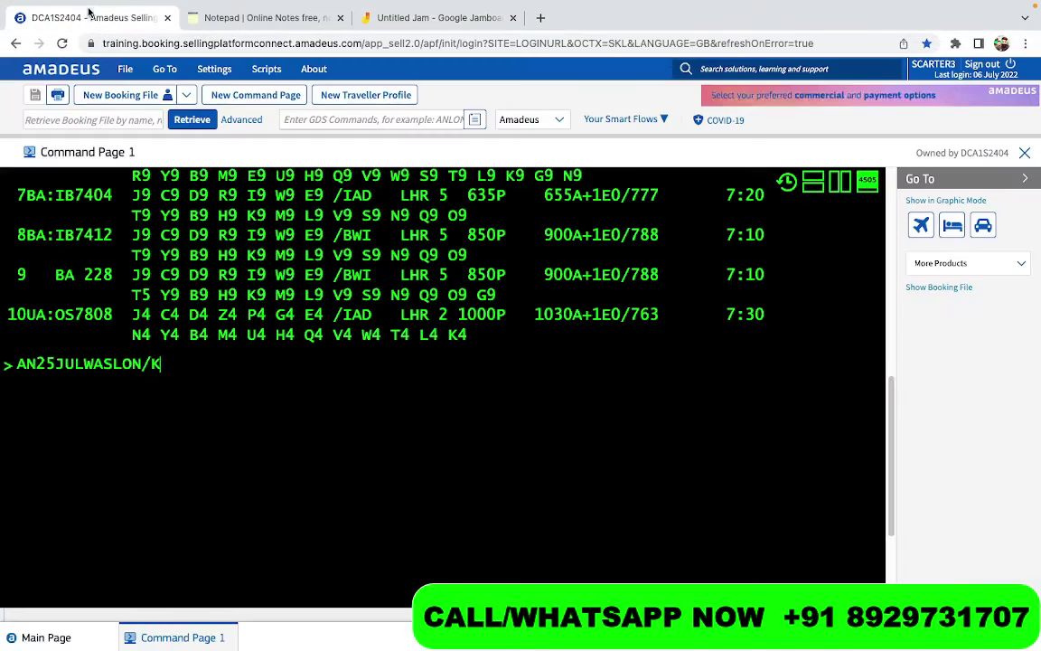
text(F)
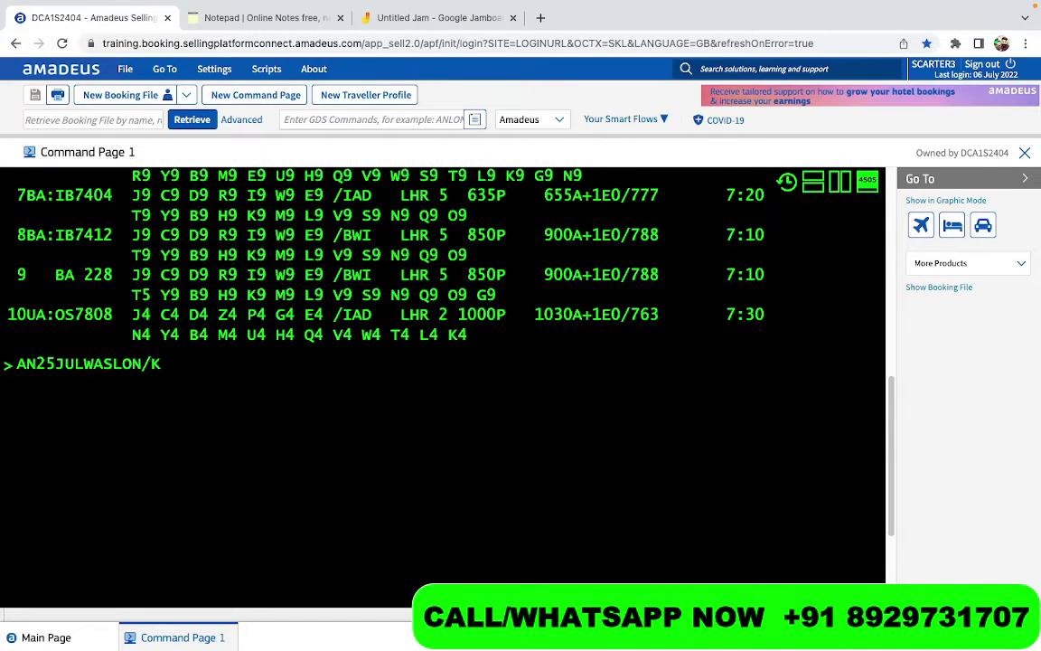
text(C)
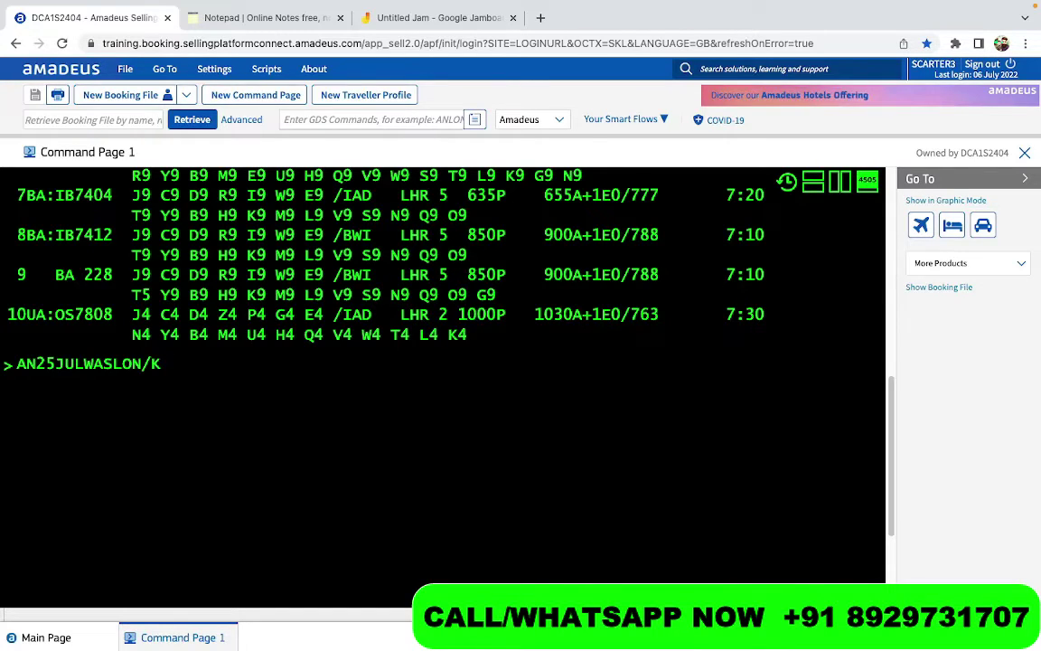
text(W)
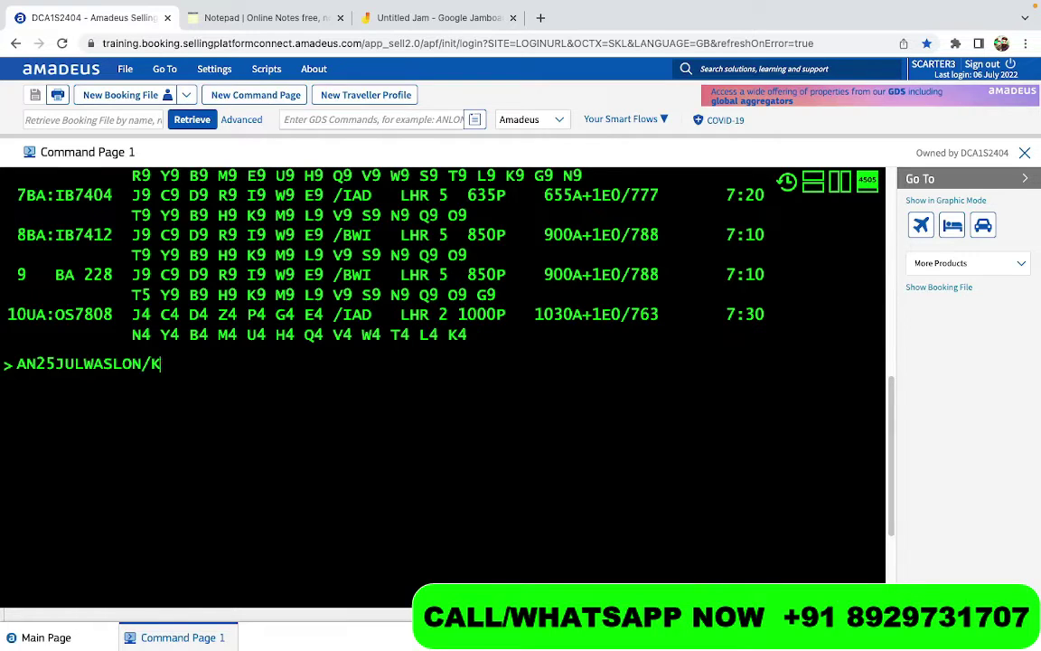
text(C)
key(Return)
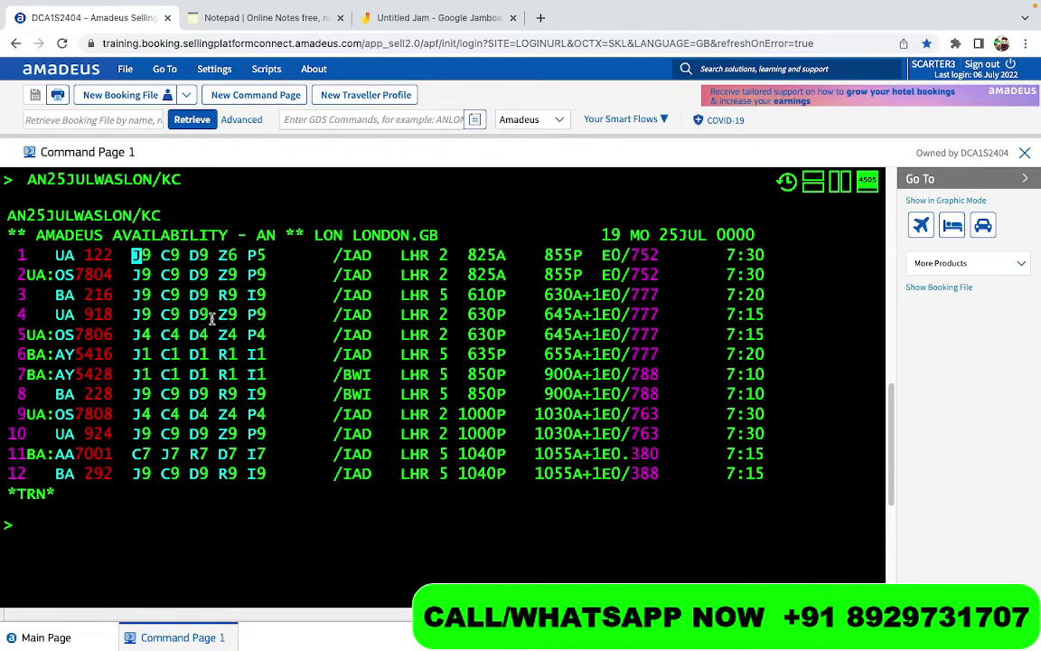
- Compare the business-only list with the full availability above, highlighting the booking classes of UA 122 and BA 216 and checking the line 2 airline
scroll(214, 301, up, 1)
scroll(214, 302, up, 5)
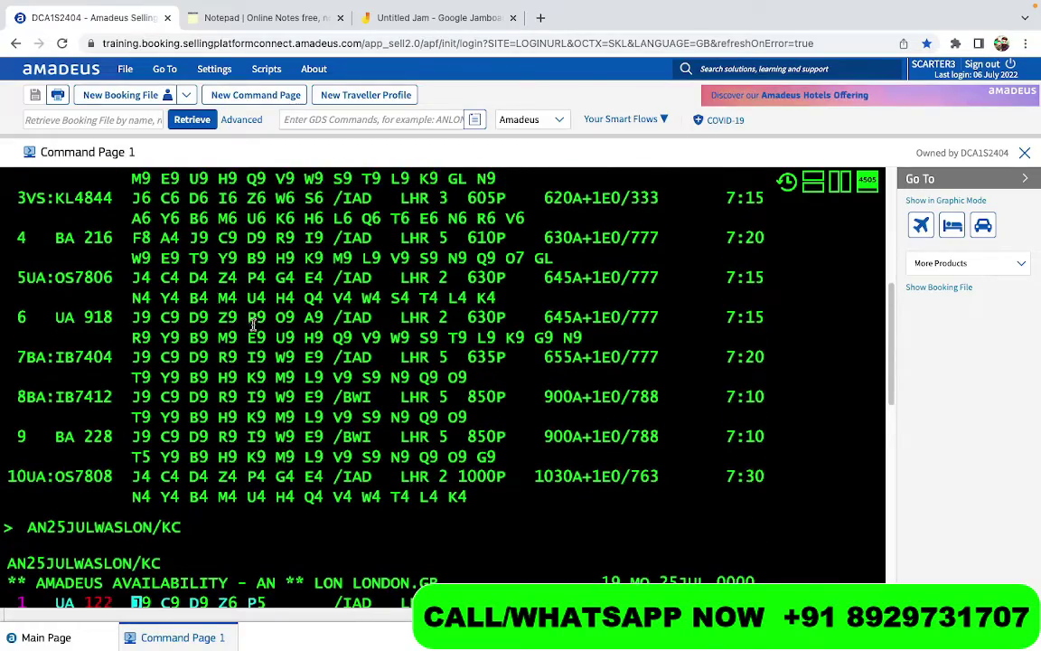
scroll(303, 264, down, 3)
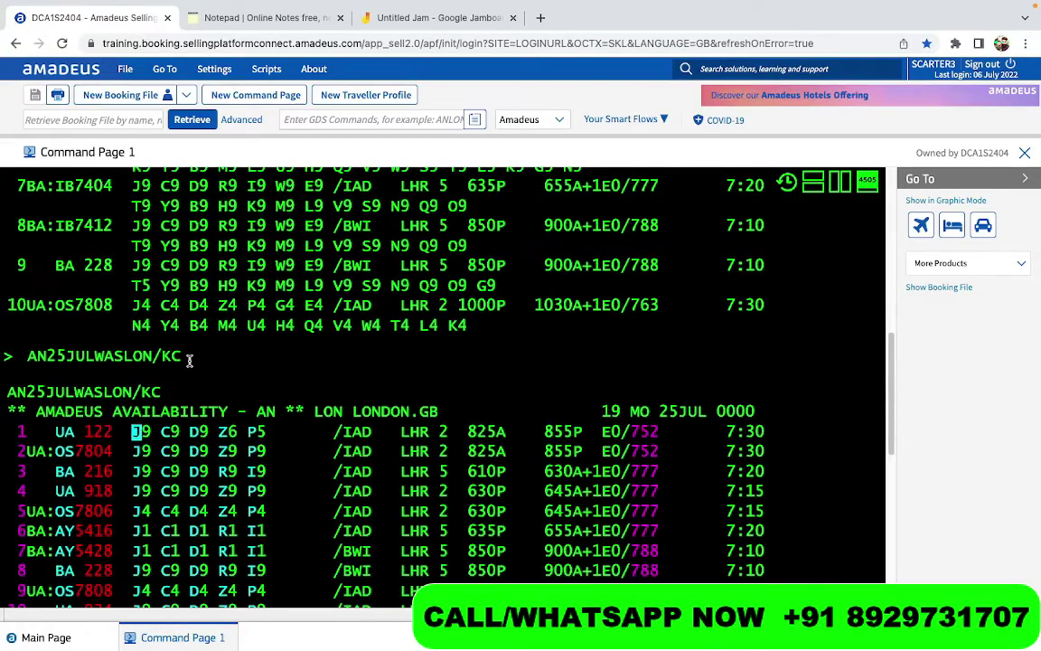
scroll(208, 416, down, 2)
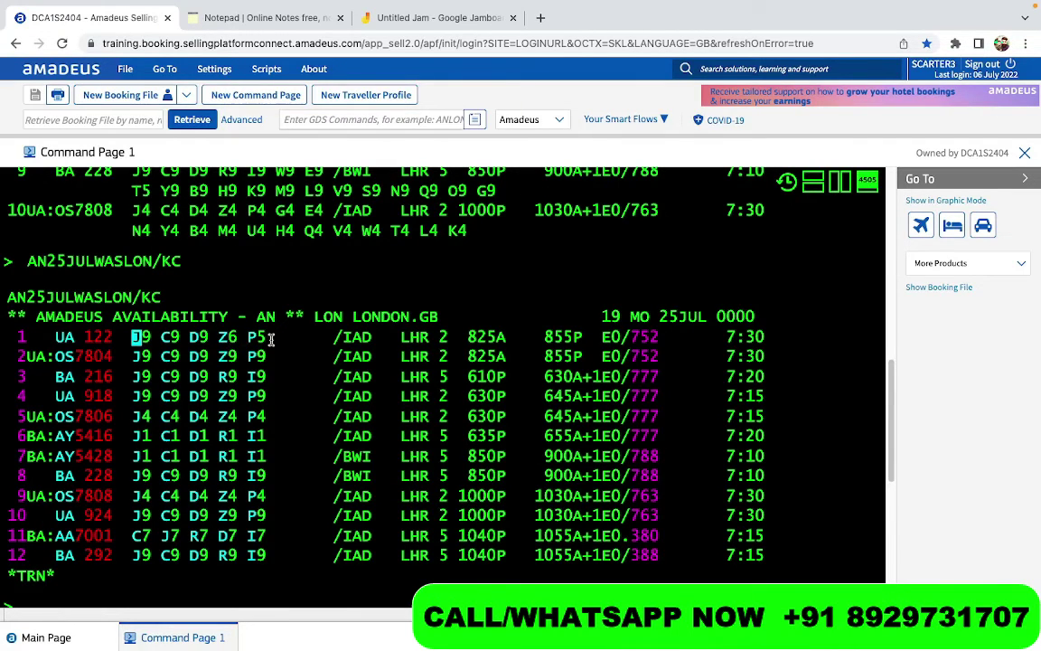
drag(271, 343, 134, 348)
scroll(154, 531, down, 2)
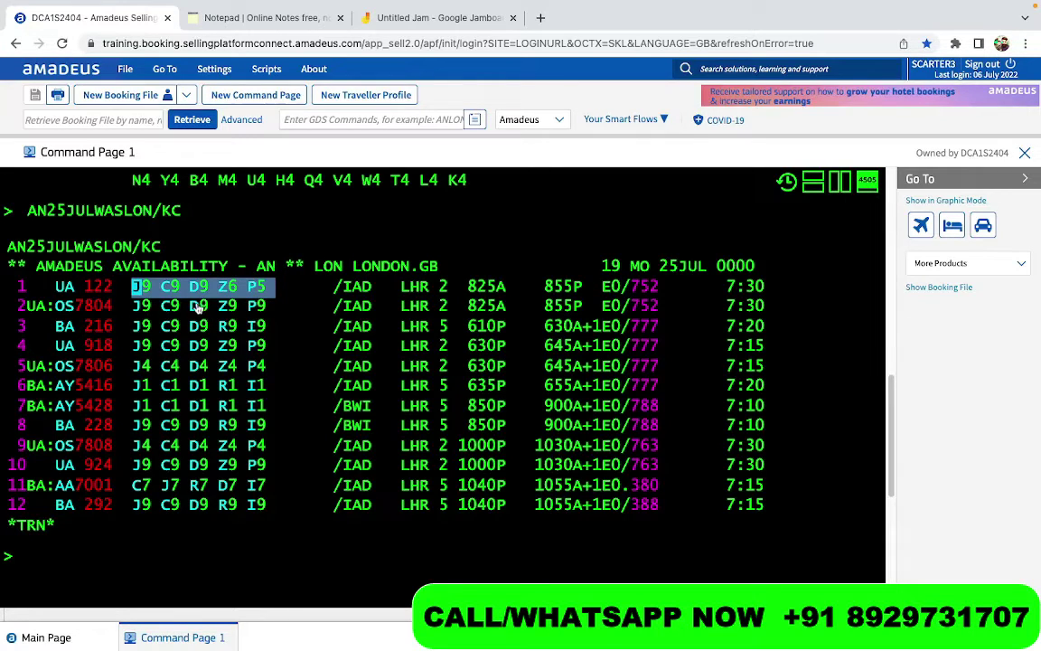
click(272, 288)
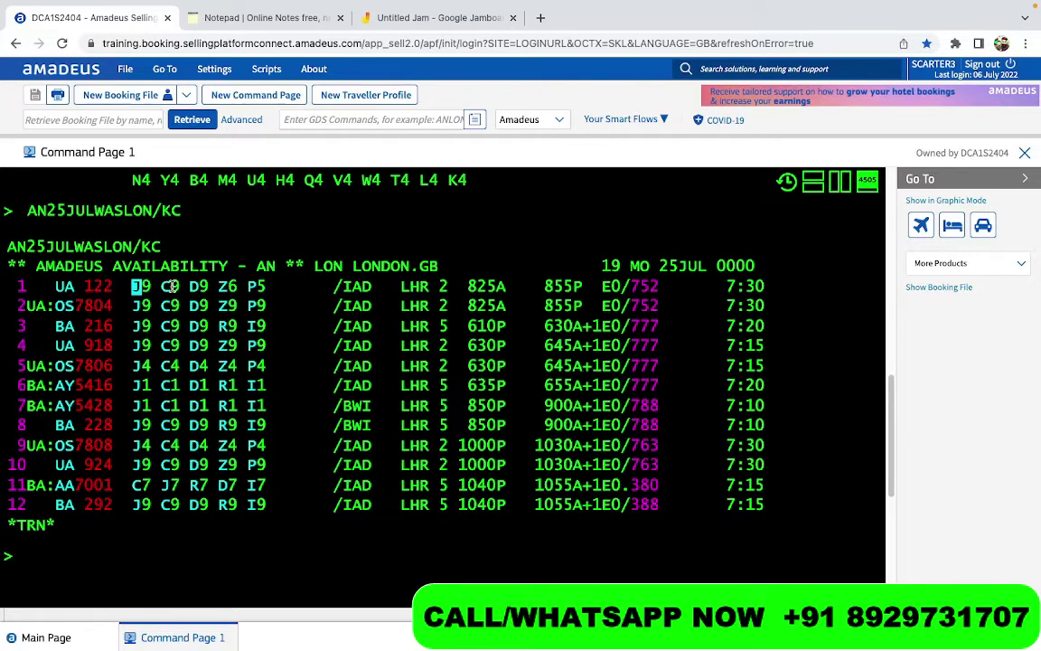
mouse_move(65, 309)
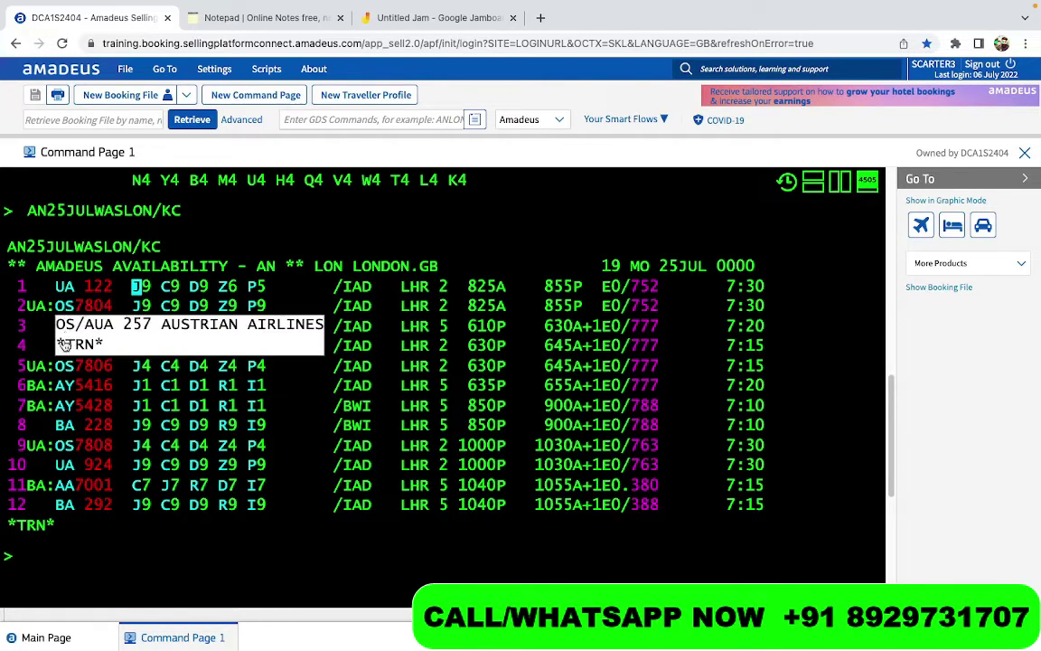
mouse_move(65, 329)
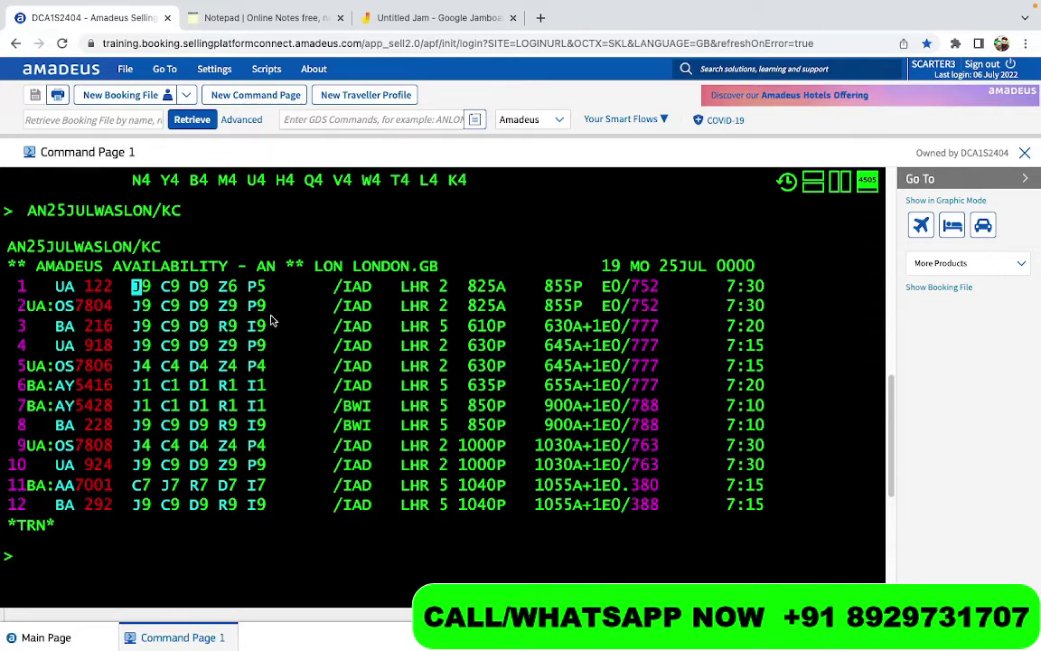
drag(271, 327, 137, 334)
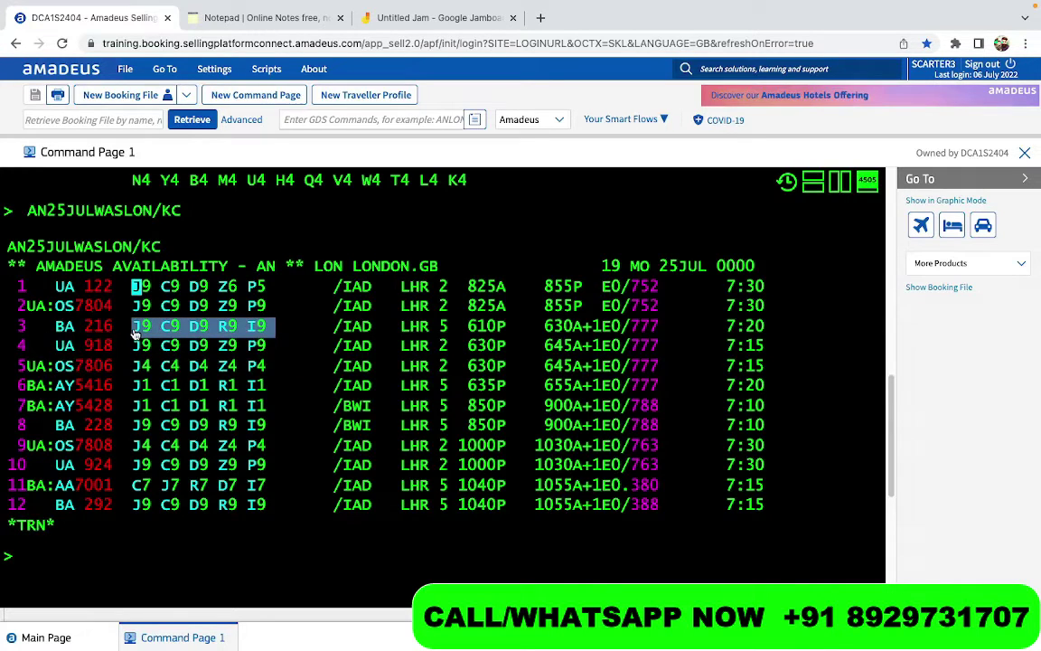
- Recall the availability command, change its cabin code to M and run AN25JULWASLON/KM
scroll(98, 436, down, 2)
click(77, 556)
key(alt+Up)
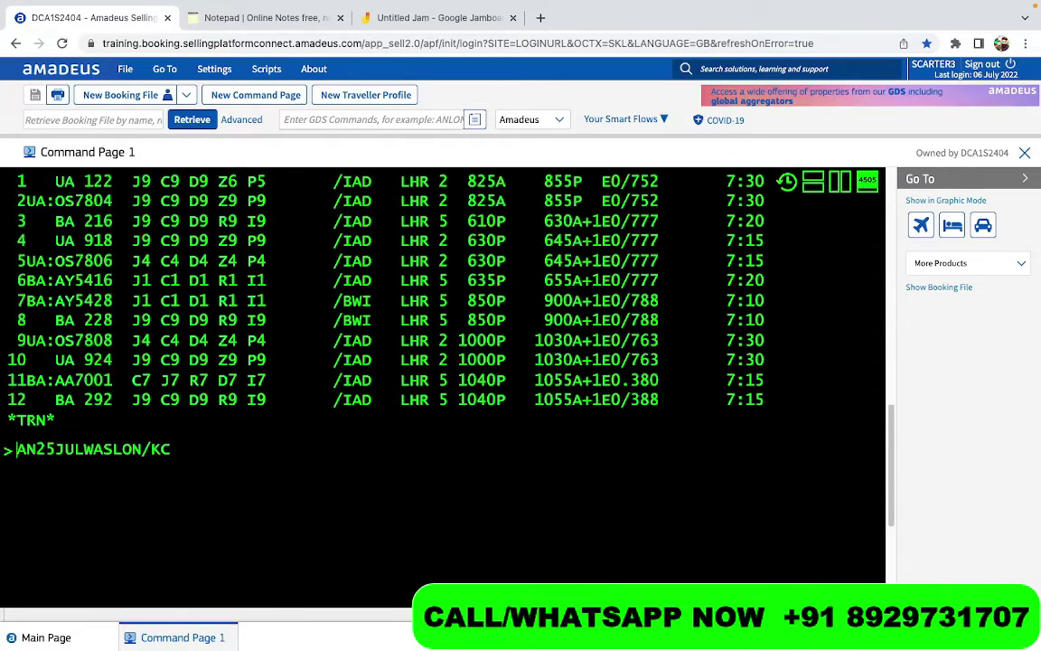
key(End)
key(BackSpace)
text(M)
key(Return)
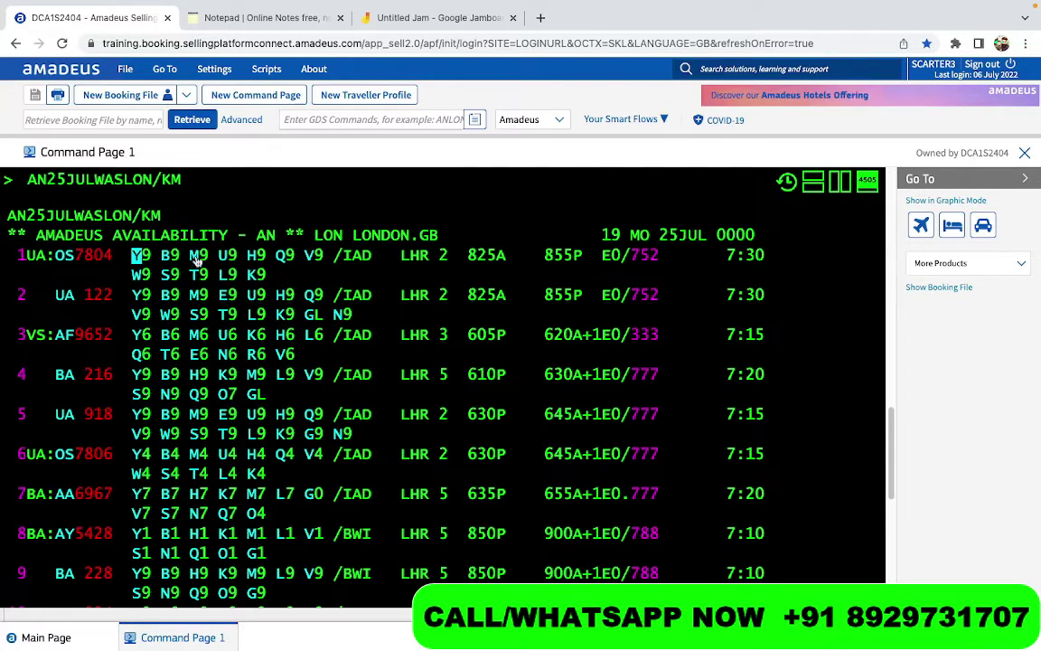
- Run AN25JULWASLON/KW for the premium economy cabin and look over the flights and airport codes it returns
scroll(348, 339, down, 1)
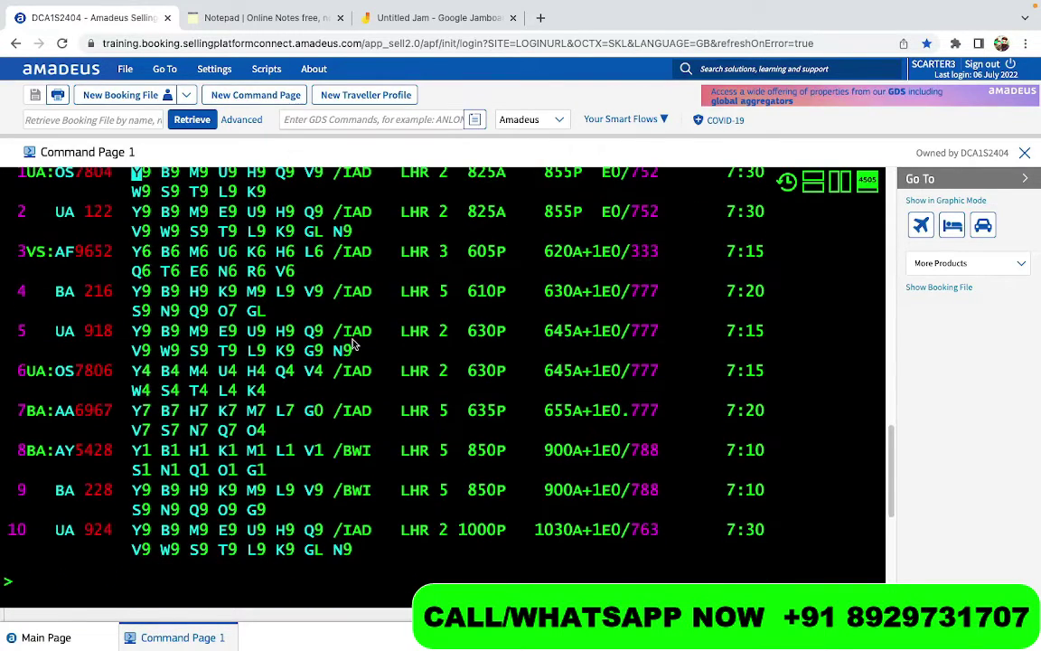
scroll(355, 343, down, 1)
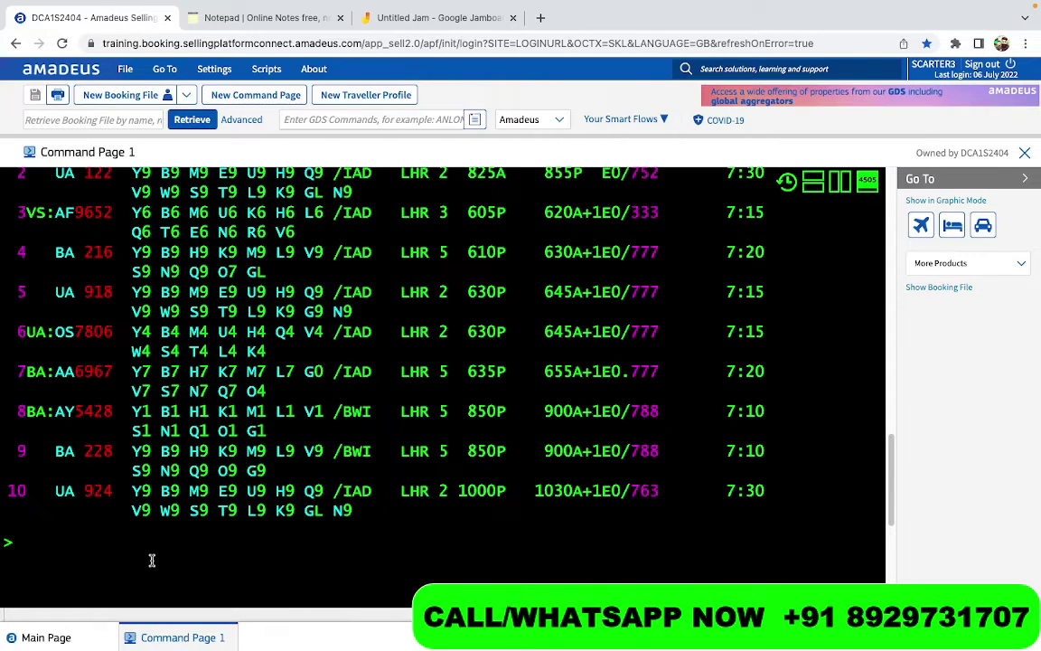
text(AN25JULWASLON/KM)
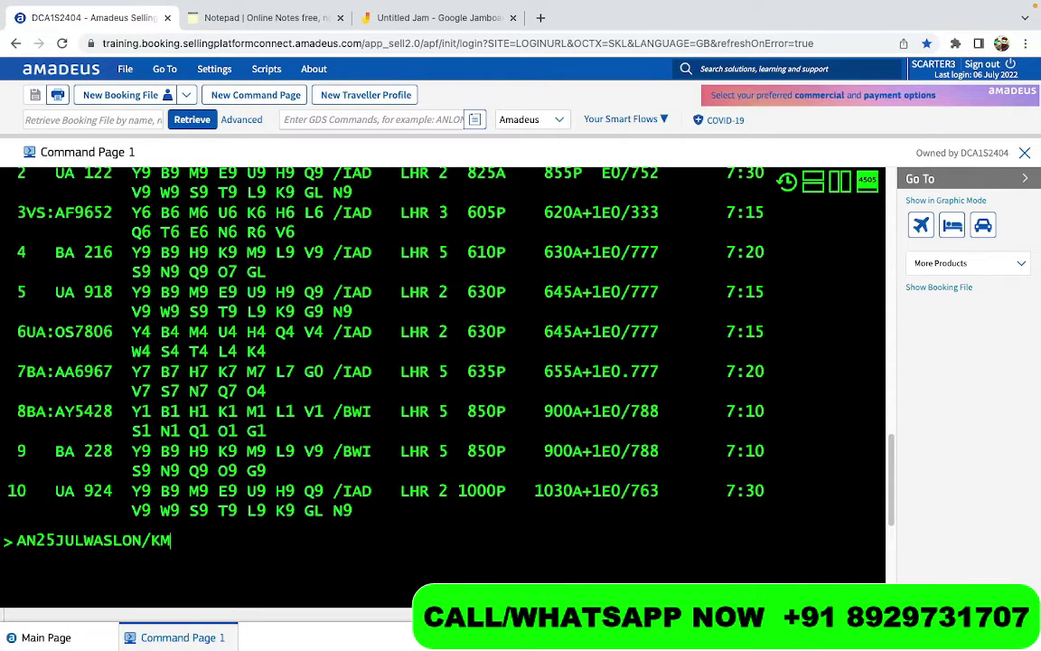
key(BackSpace)
text(W)
key(Return)
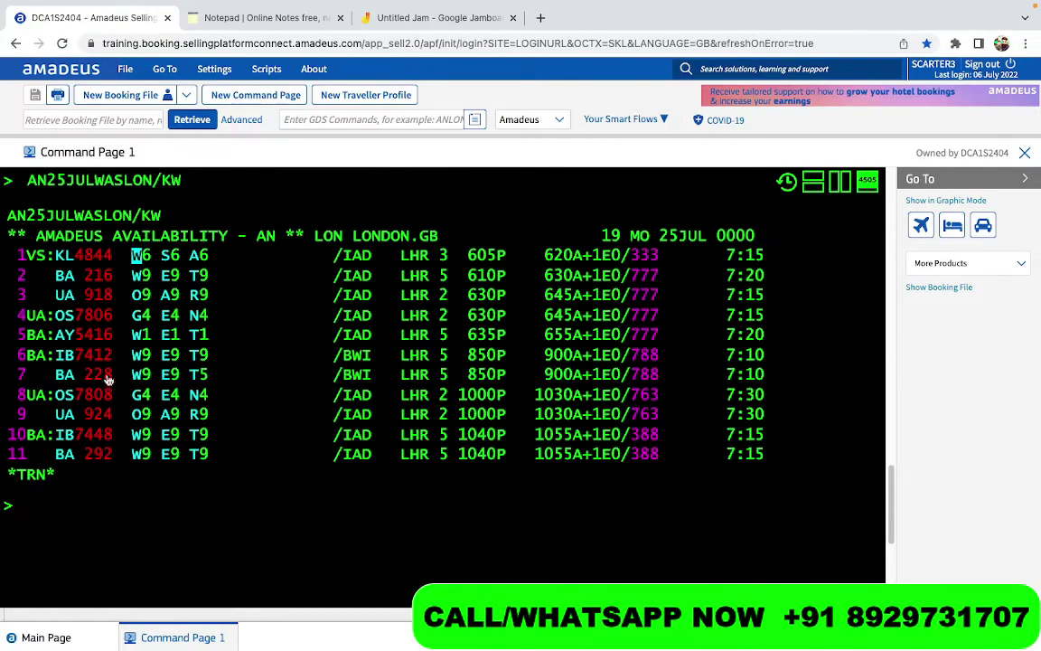
click(100, 255)
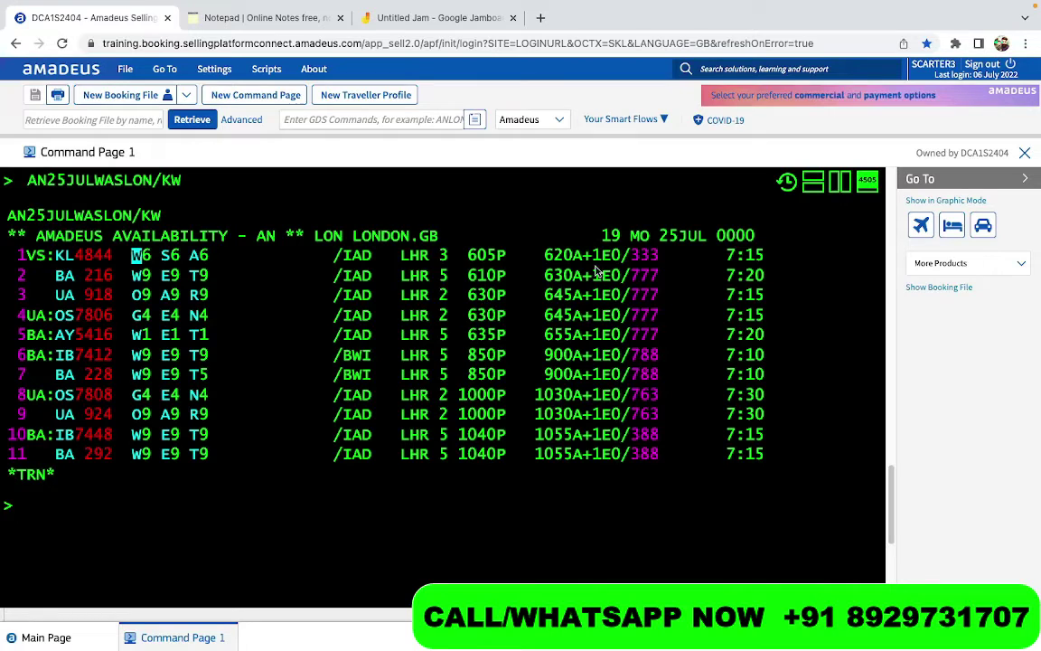
mouse_move(347, 292)
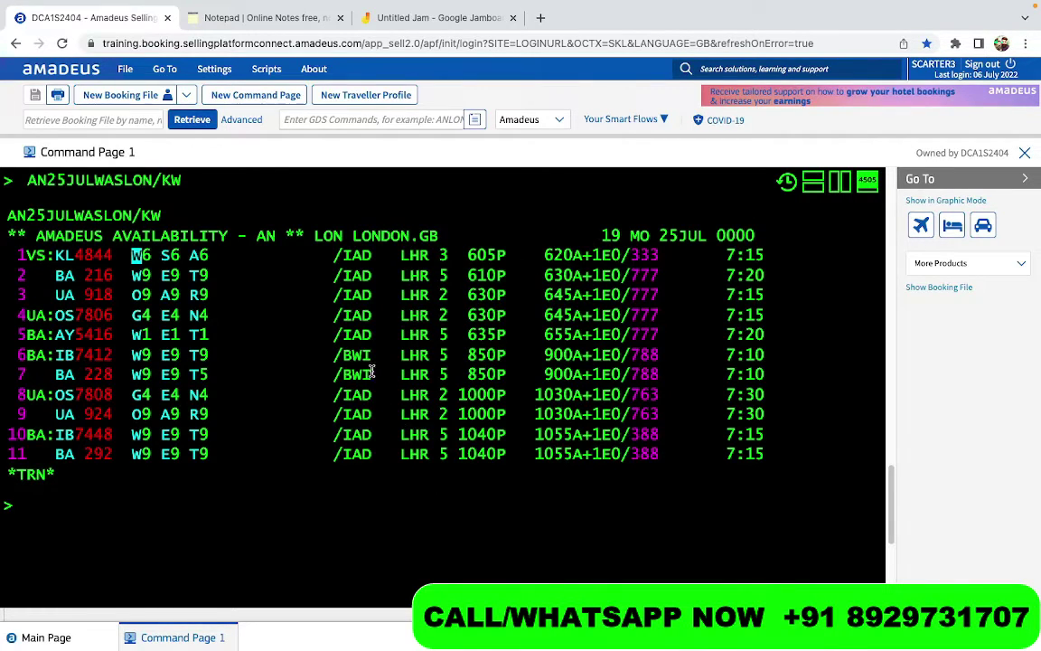
mouse_move(359, 359)
mouse_move(407, 370)
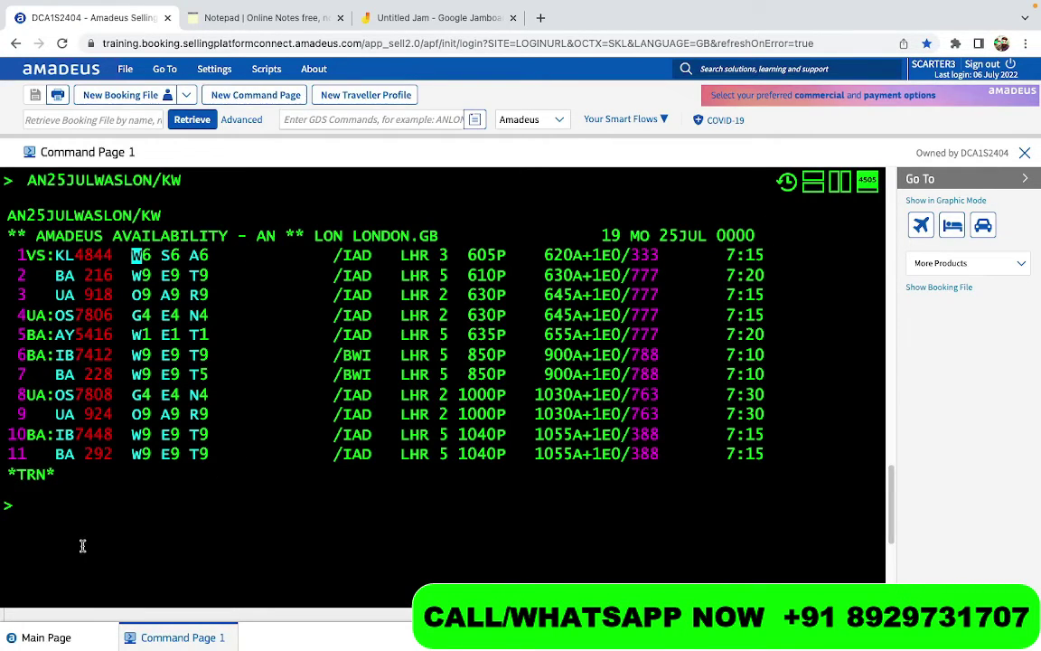
- Recall the command, replace the cabin option with booking class option /CT and run AN25JULWASLON/CT
key(ctrl+Up)
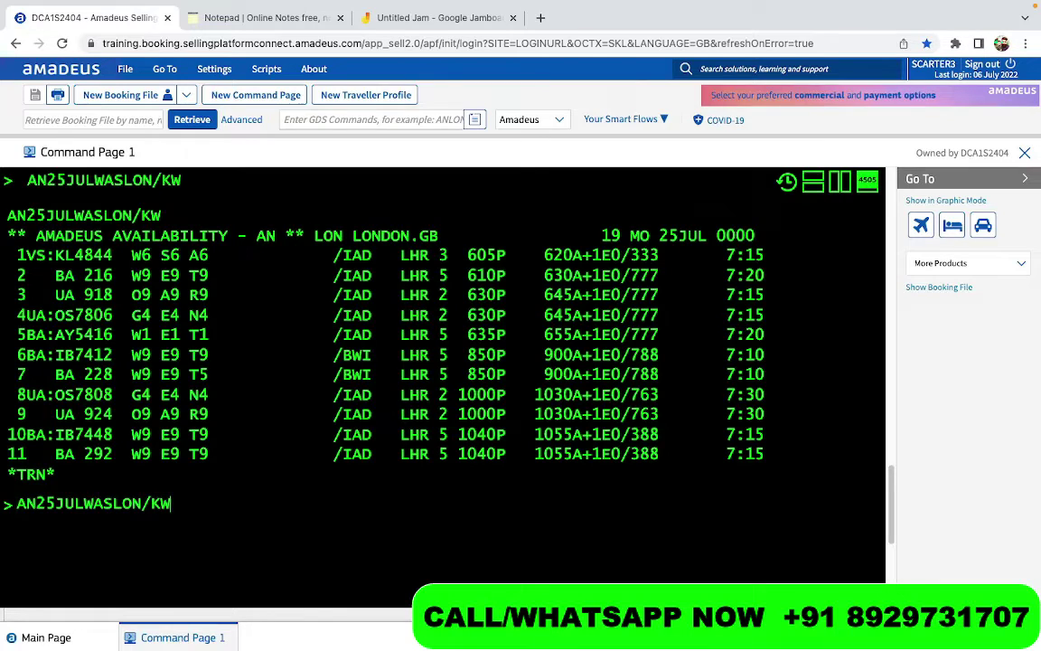
key(BackSpace)
key(BackSpace)
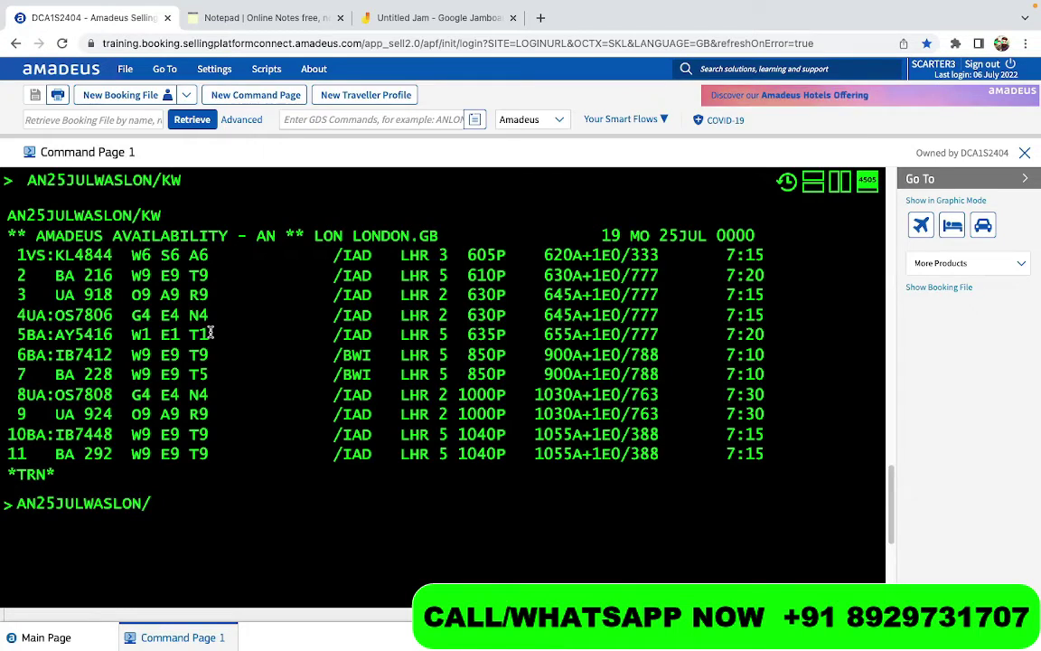
drag(208, 334, 180, 334)
text(K)
key(BackSpace)
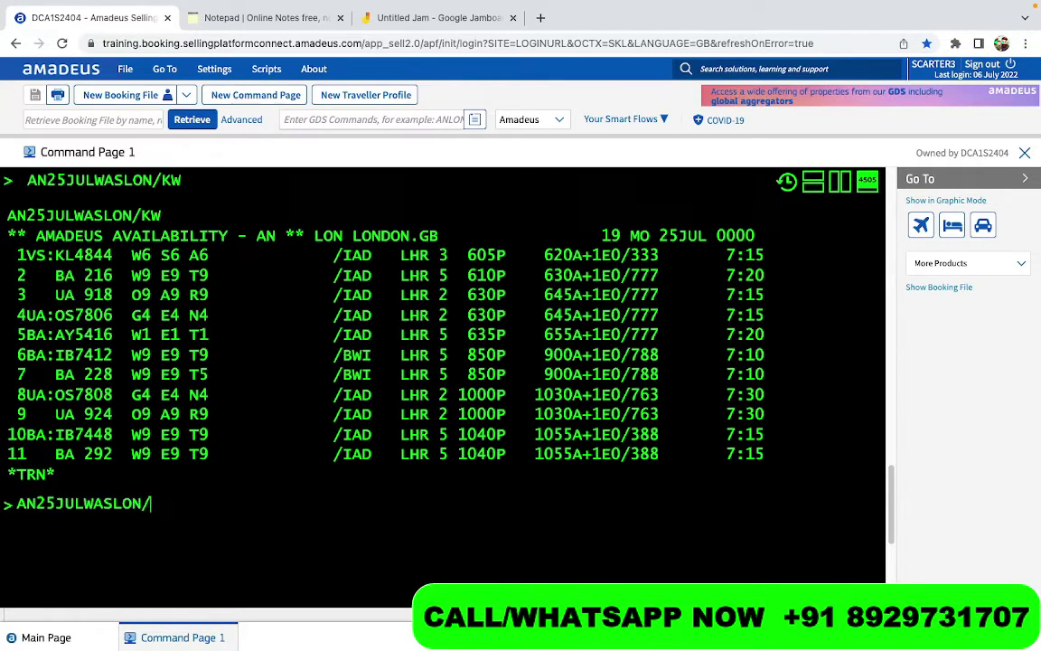
text(CT)
key(Return)
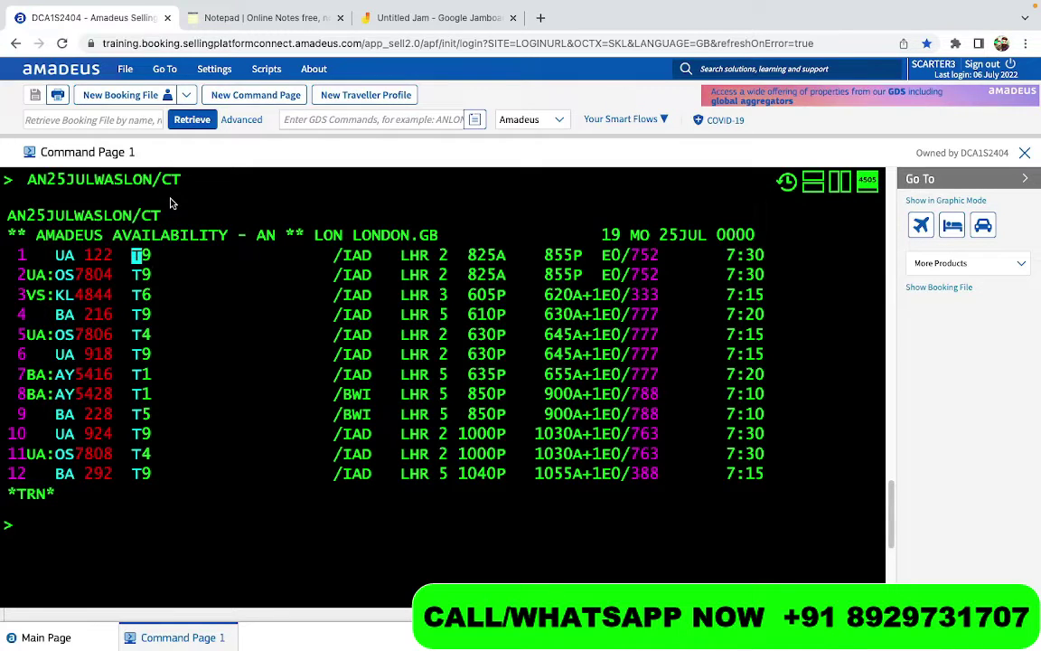
- Search availability for booking class P only by running AN25JULWASLON/CP
click(70, 525)
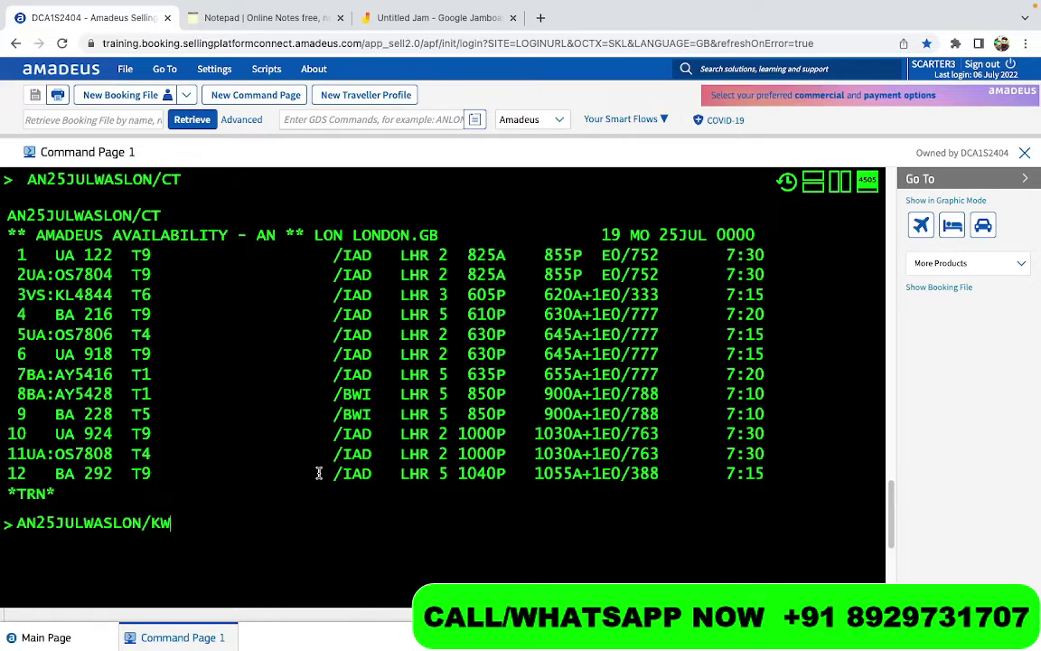
key(BackSpace)
key(BackSpace)
text(CP)
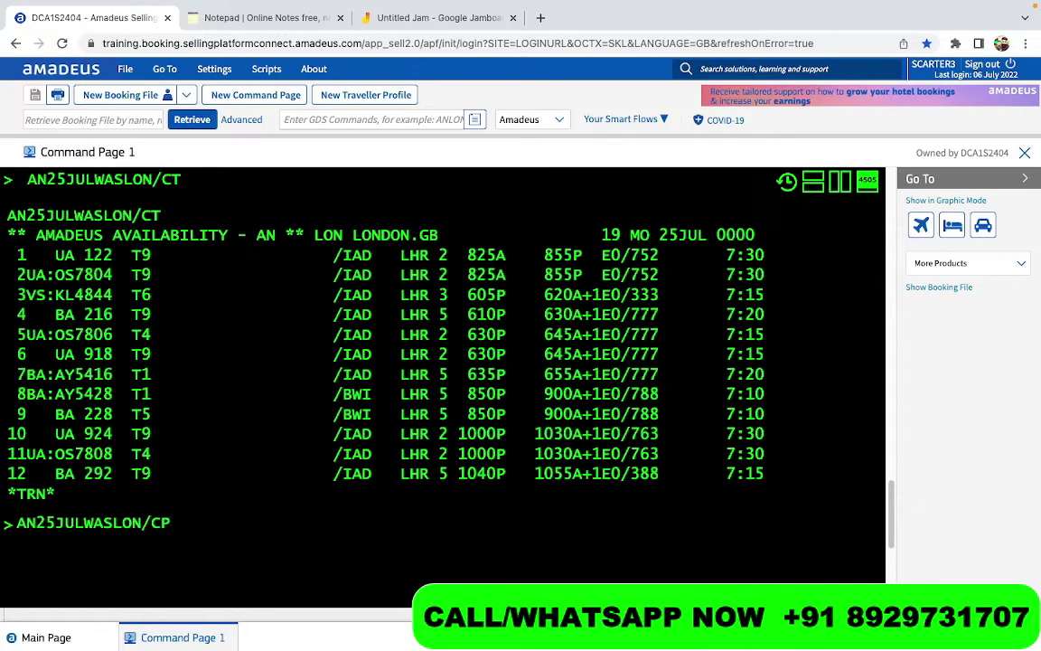
key(Return)
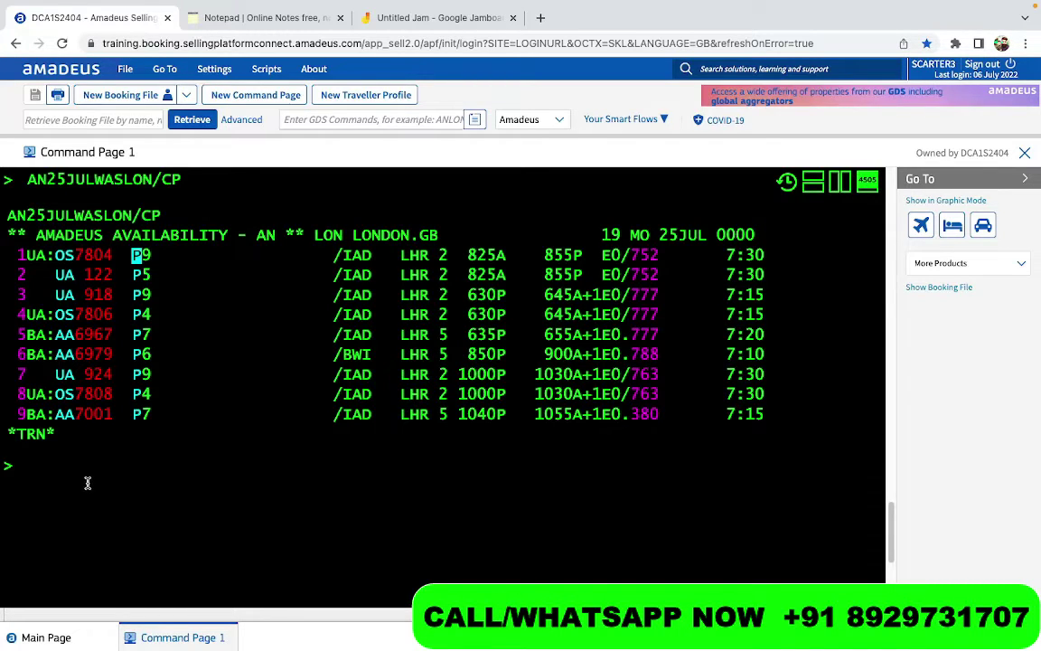
- Recall the availability command, replace its booking class option with airline option /ABA and run AN25JULWASLON/ABA
key(alt+Up)
key(Right)
key(Right)
key(Right)
key(Right)
key(Right)
key(Right)
key(Right)
key(Right)
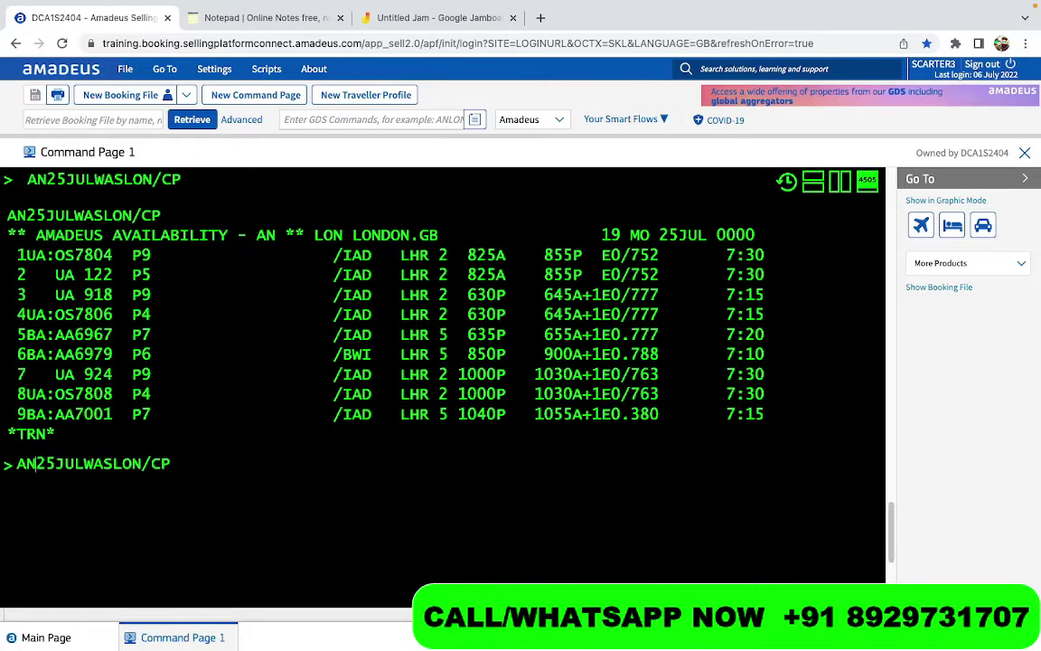
key(Right)
key(Right)
key(Right)
key(Right)
key(Right)
key(Right)
key(Right)
key(Right)
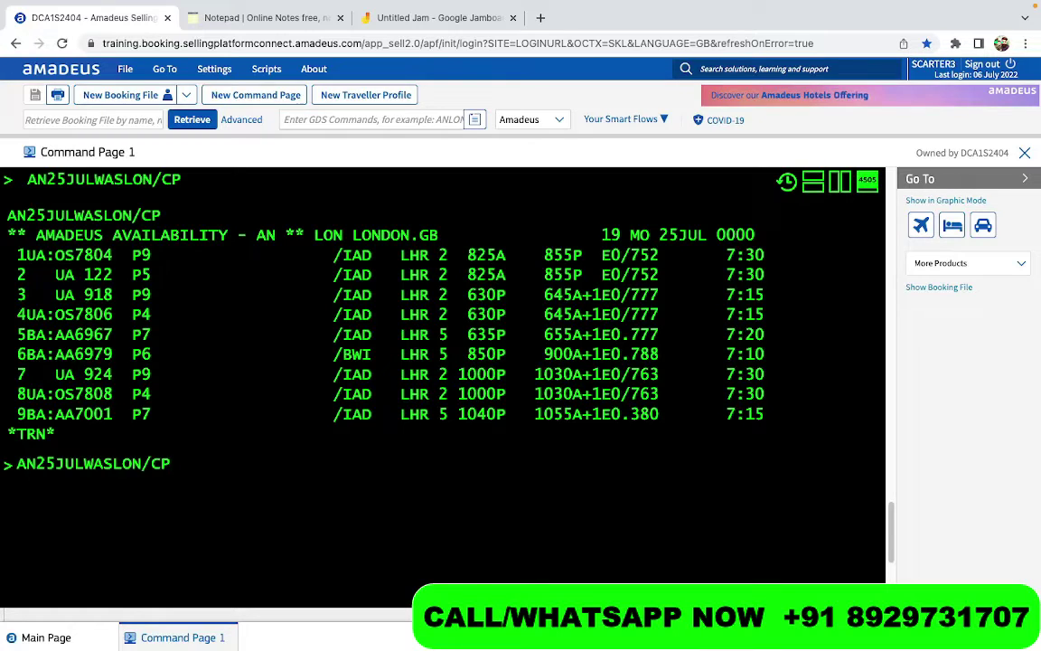
key(BackSpace)
key(BackSpace)
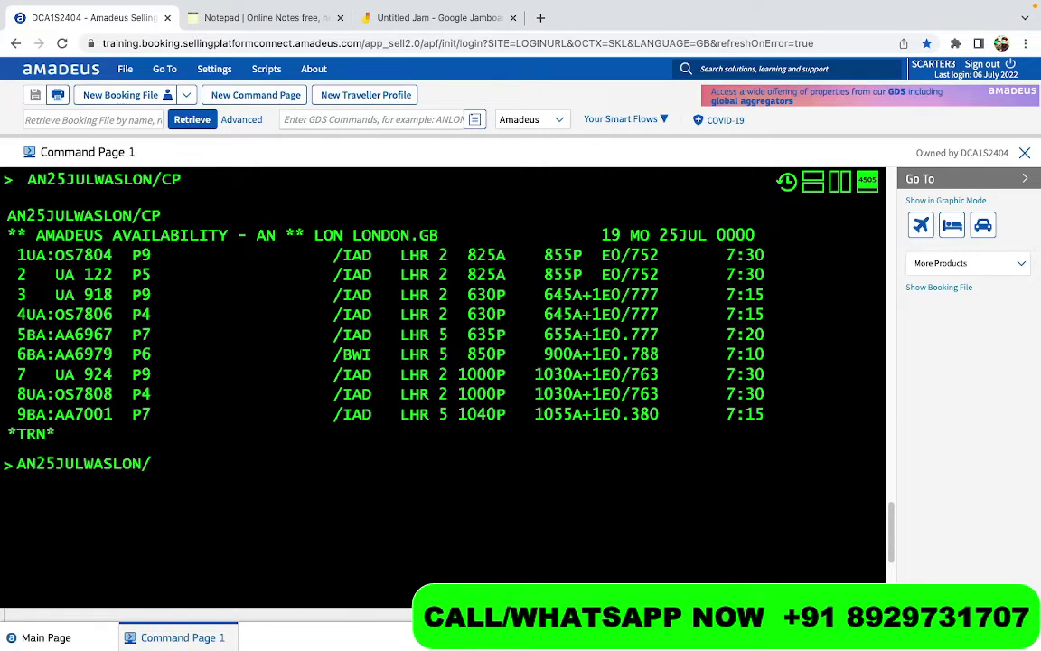
text(A)
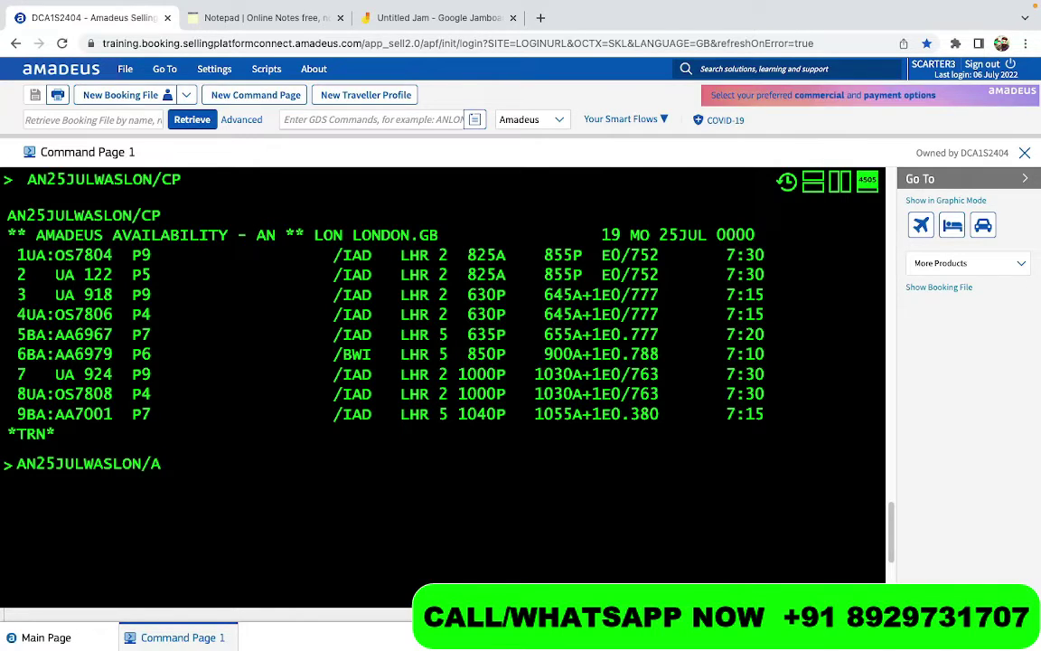
text(BA)
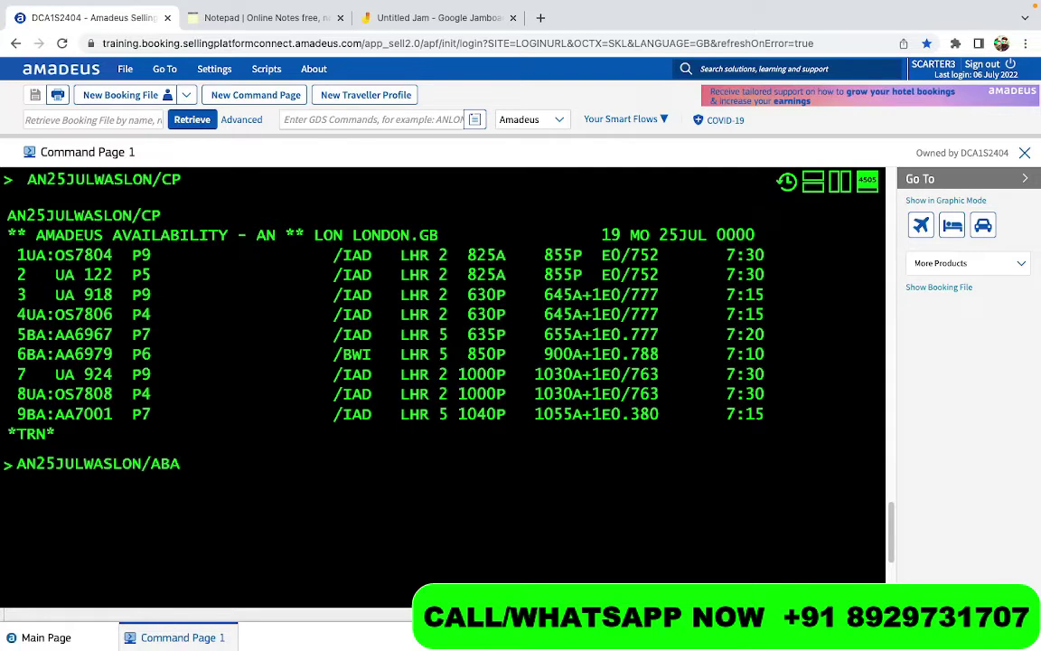
key(Return)
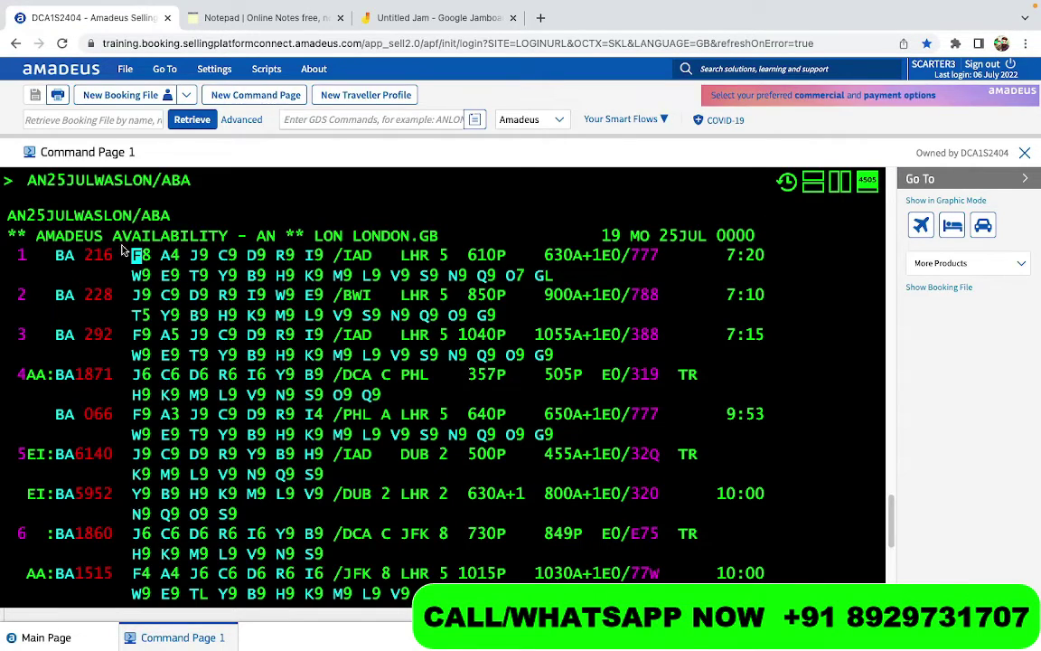
- Recall the command, change its airline code to AA and run AN25JULWASLON/AAA
scroll(150, 351, down, 2)
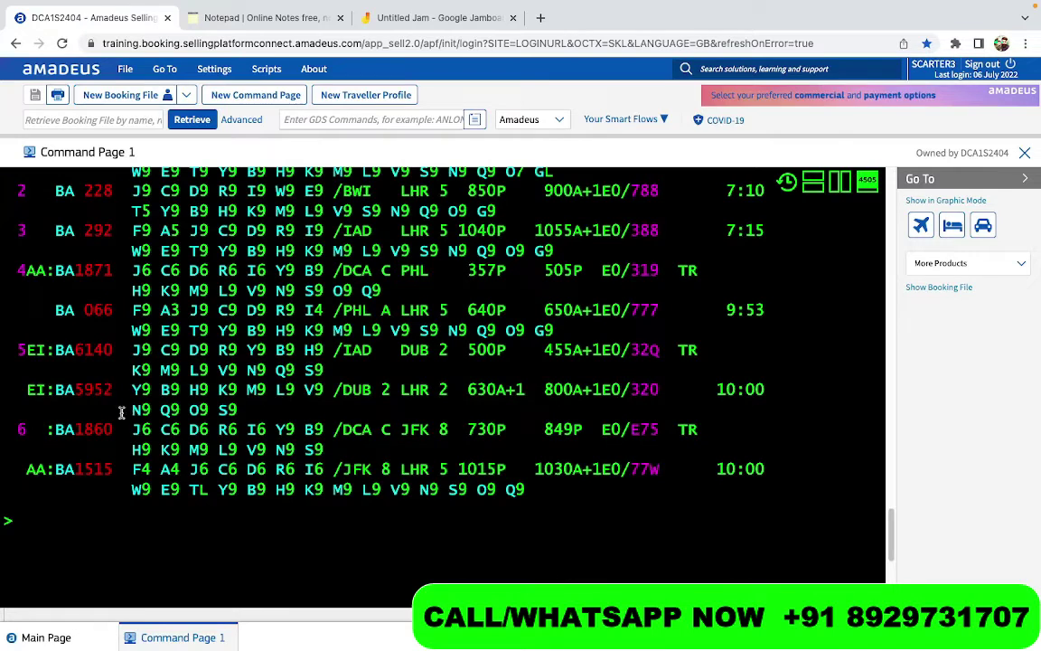
key(alt+Up)
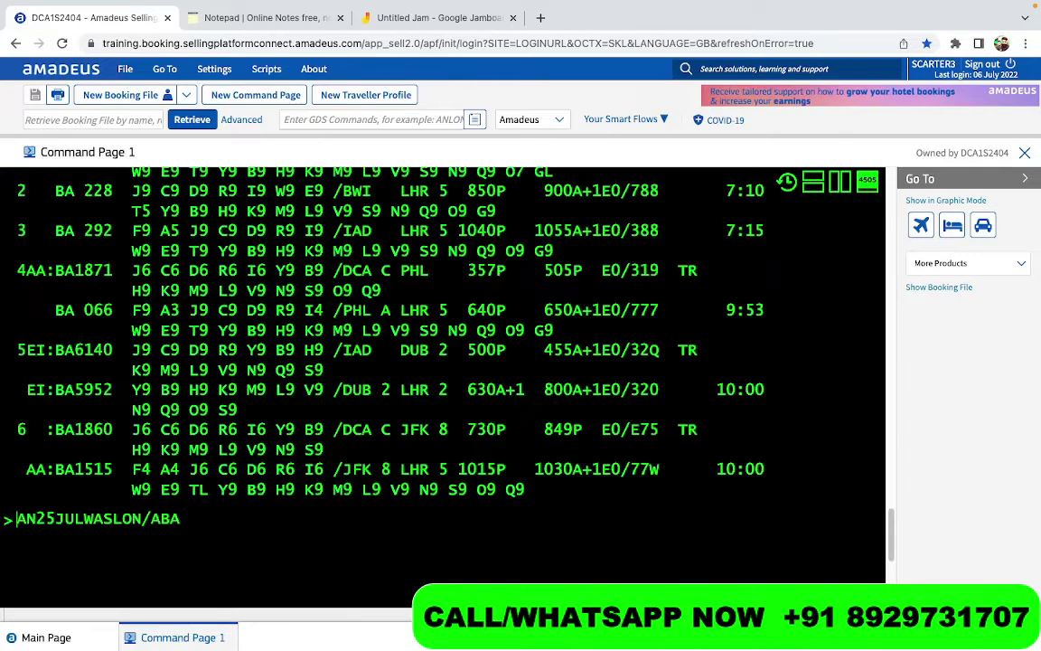
key(BackSpace)
key(BackSpace)
text(AA)
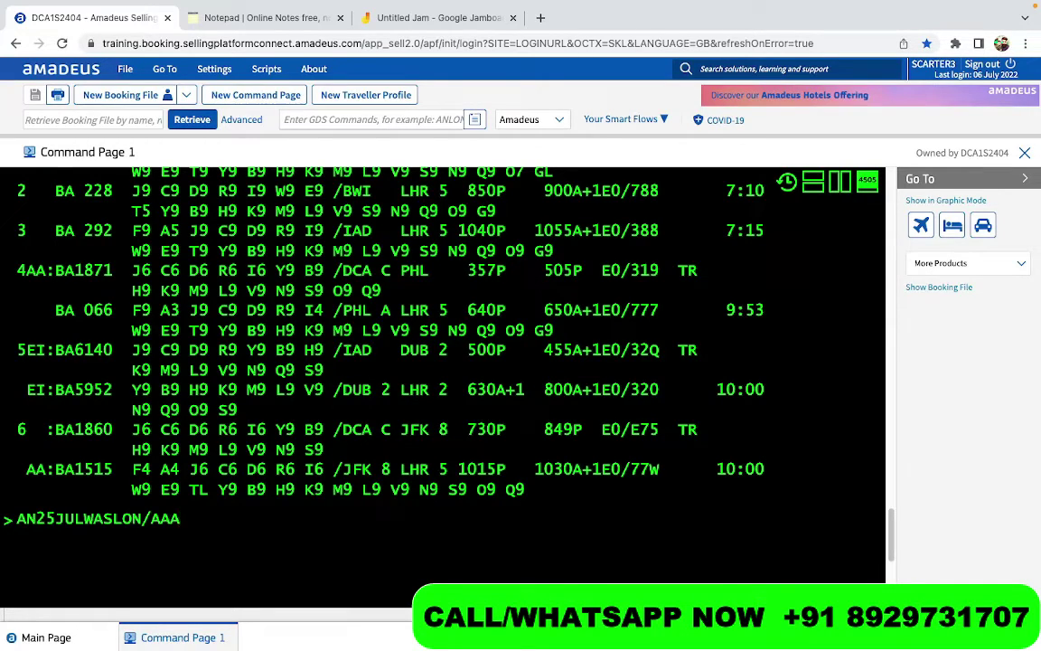
key(Return)
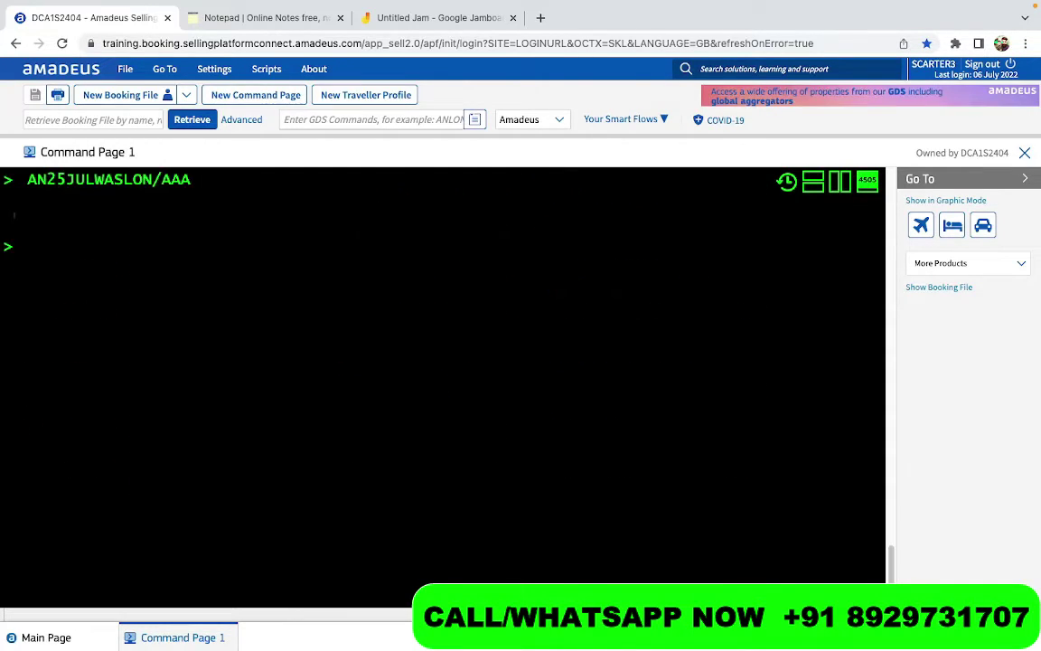
- Look up the airline name behind the AA code on the first flight and look through the American Airlines options
mouse_move(69, 301)
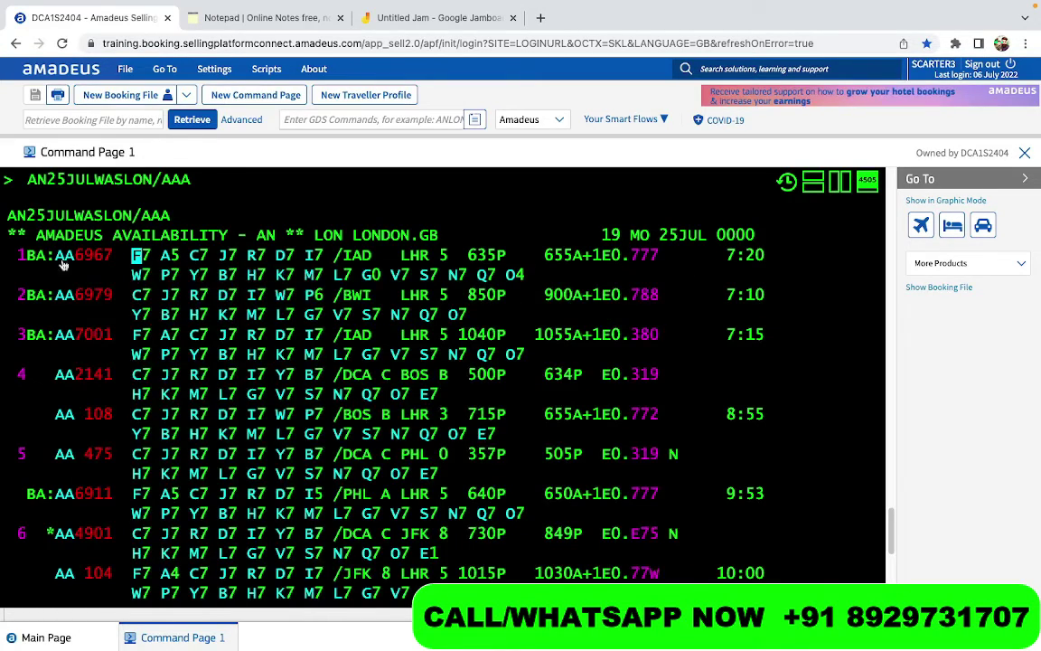
mouse_move(65, 261)
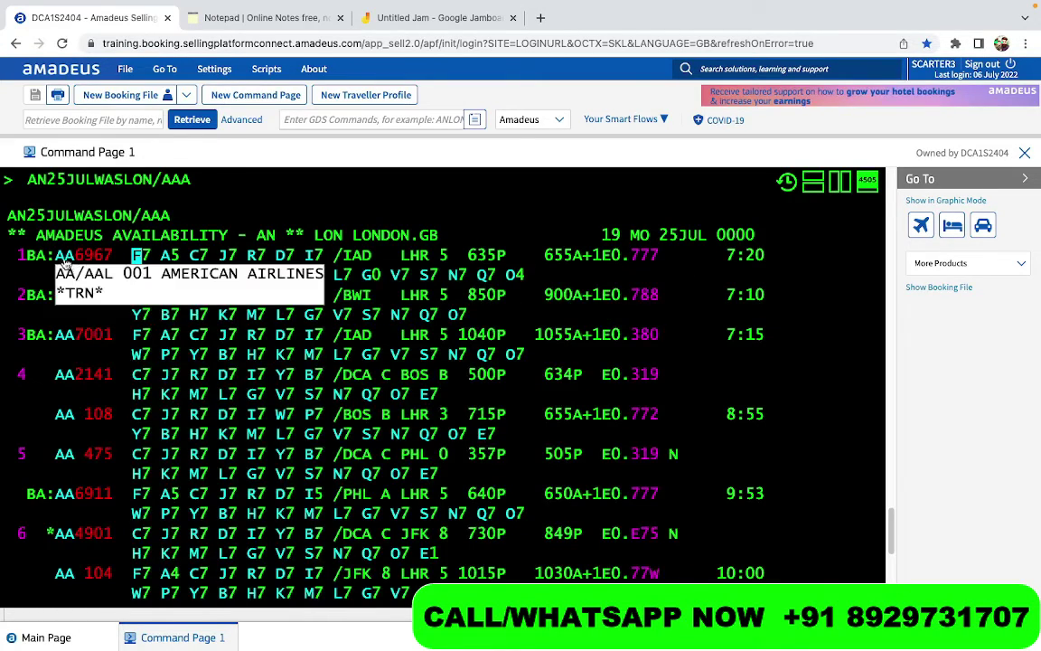
scroll(73, 329, down, 2)
scroll(74, 328, up, 2)
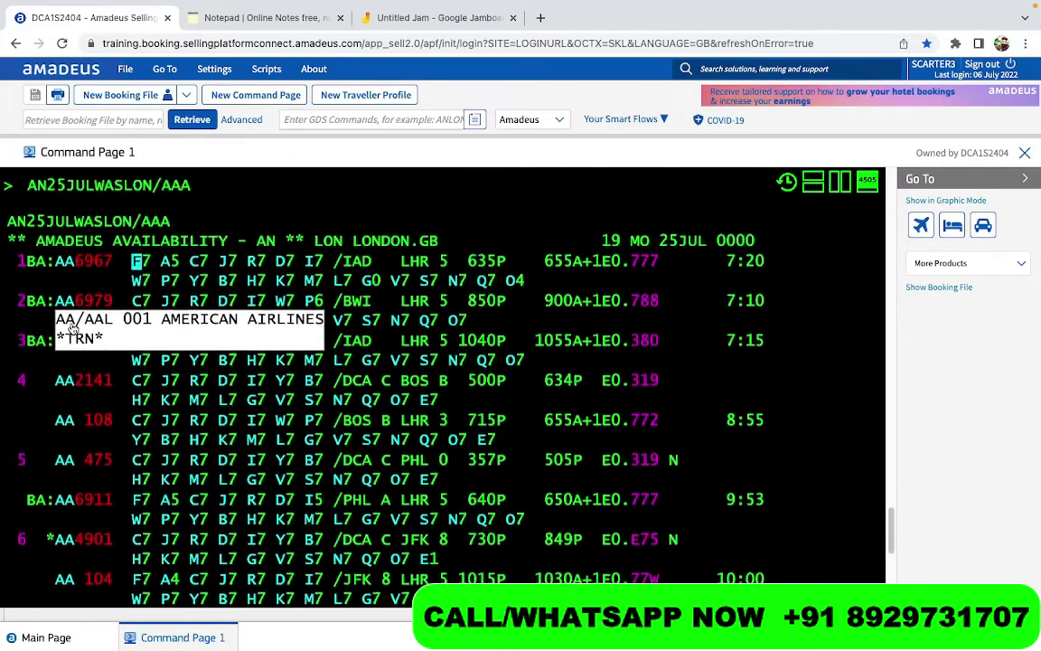
scroll(74, 328, down, 2)
scroll(76, 327, up, 1)
scroll(75, 327, down, 3)
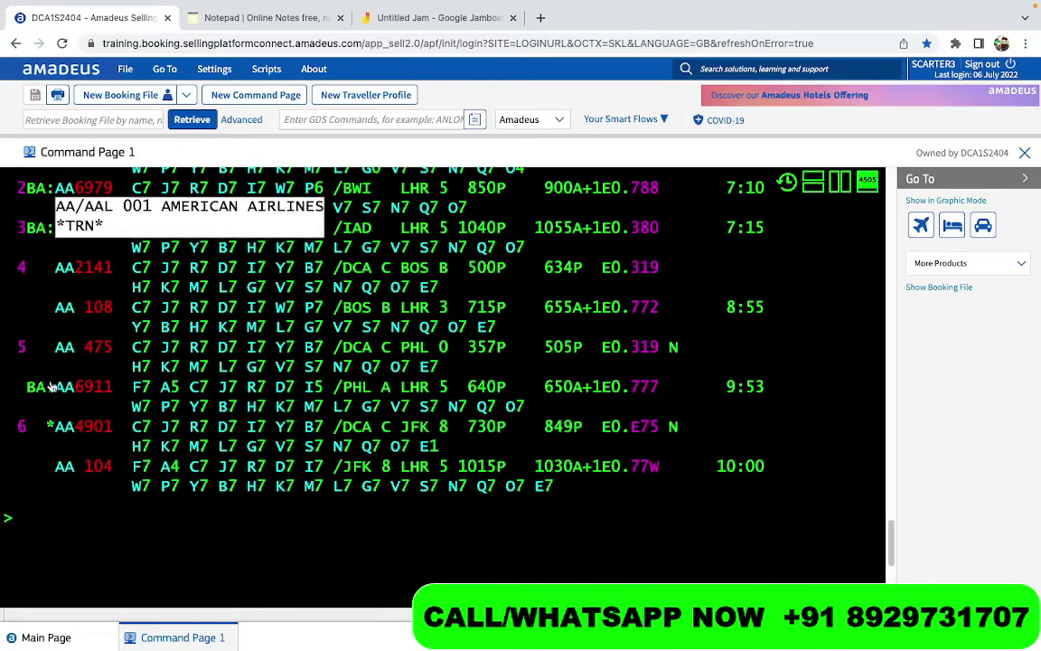
- Recall the command, replace the airline option with connecting point option /XPAR and run AN25JULWASLON/XPAR
key(alt+Up)
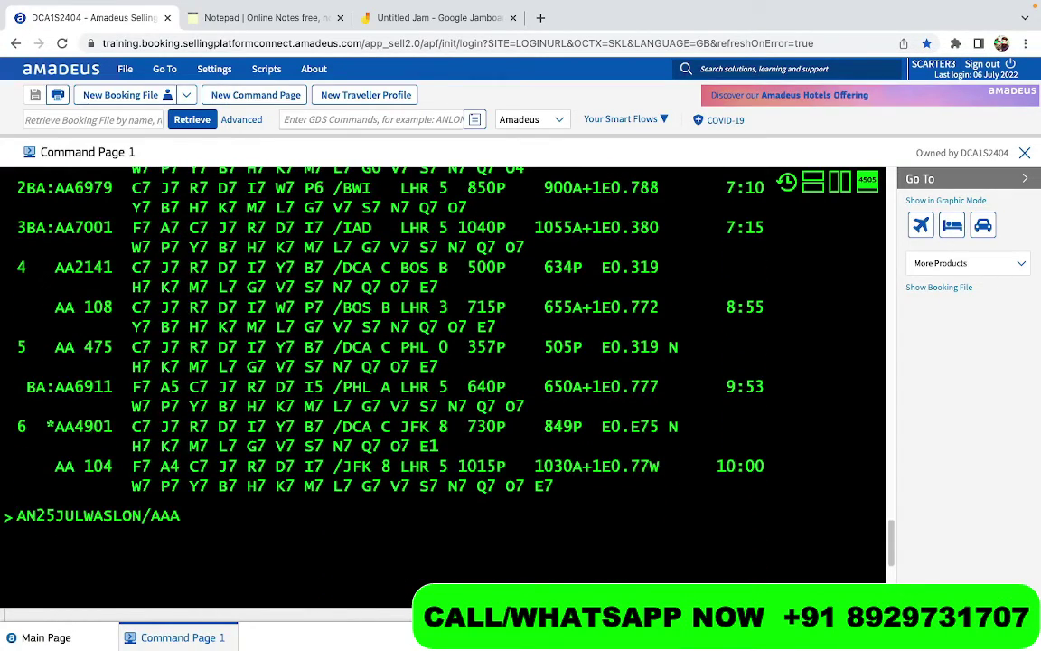
key(BackSpace)
key(BackSpace)
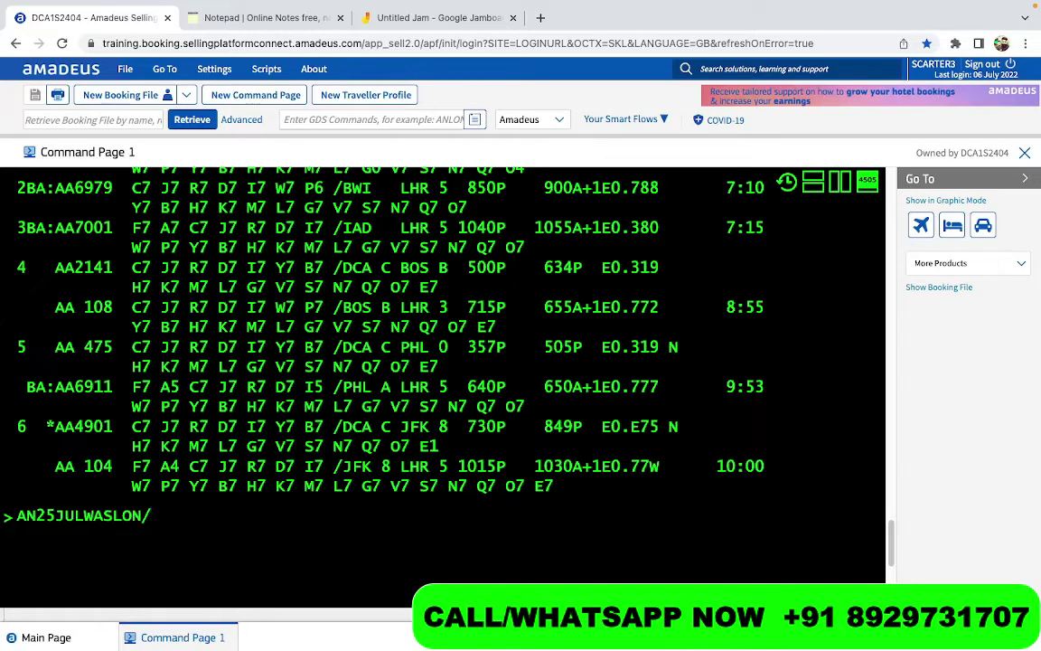
text(XPAR)
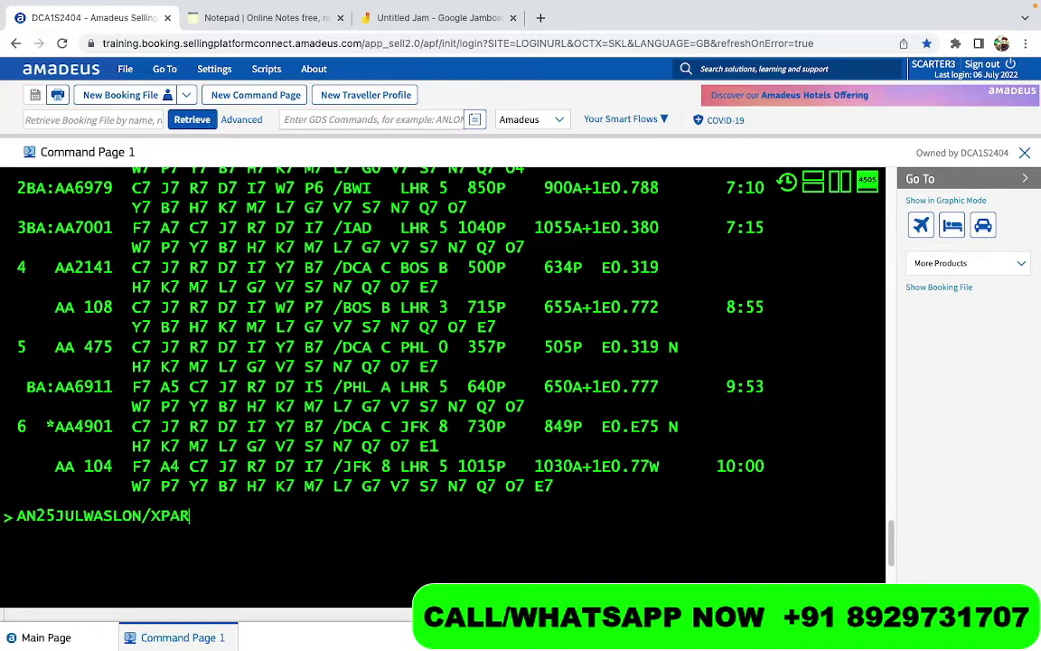
key(Return)
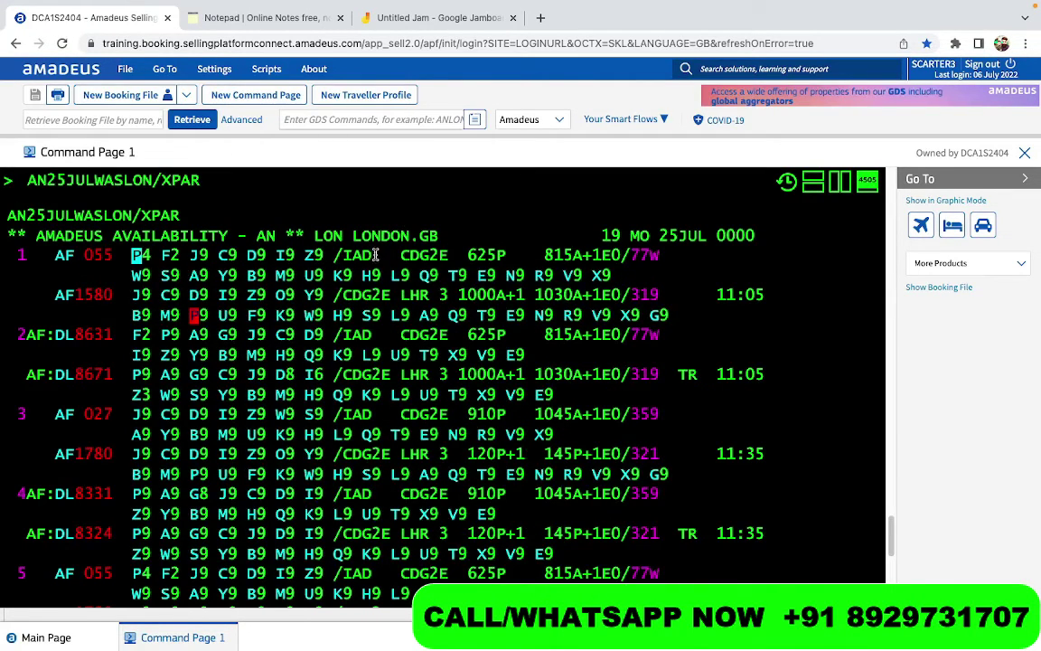
- Examine the airports and aircraft type of the first connection, showing the airport name behind the CDG code
mouse_move(364, 258)
mouse_move(425, 258)
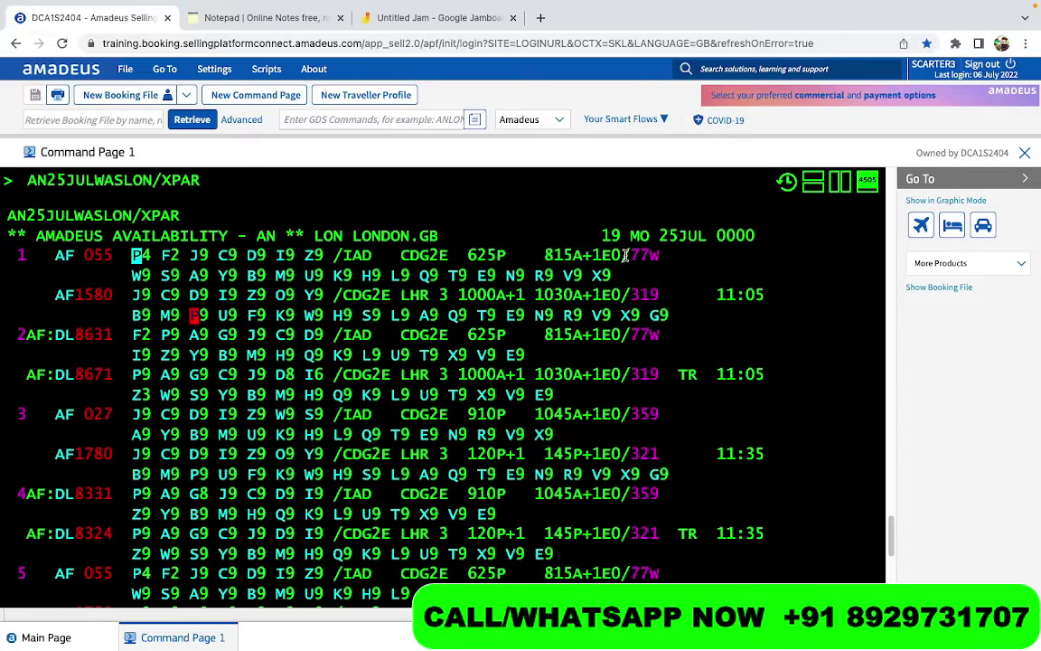
mouse_move(645, 262)
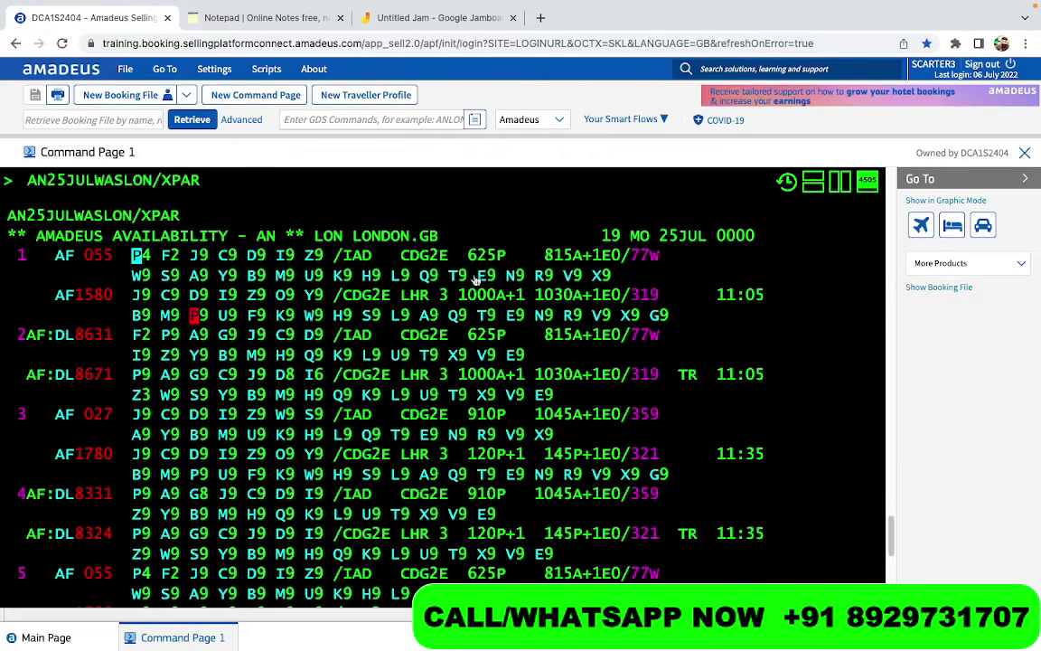
mouse_move(415, 289)
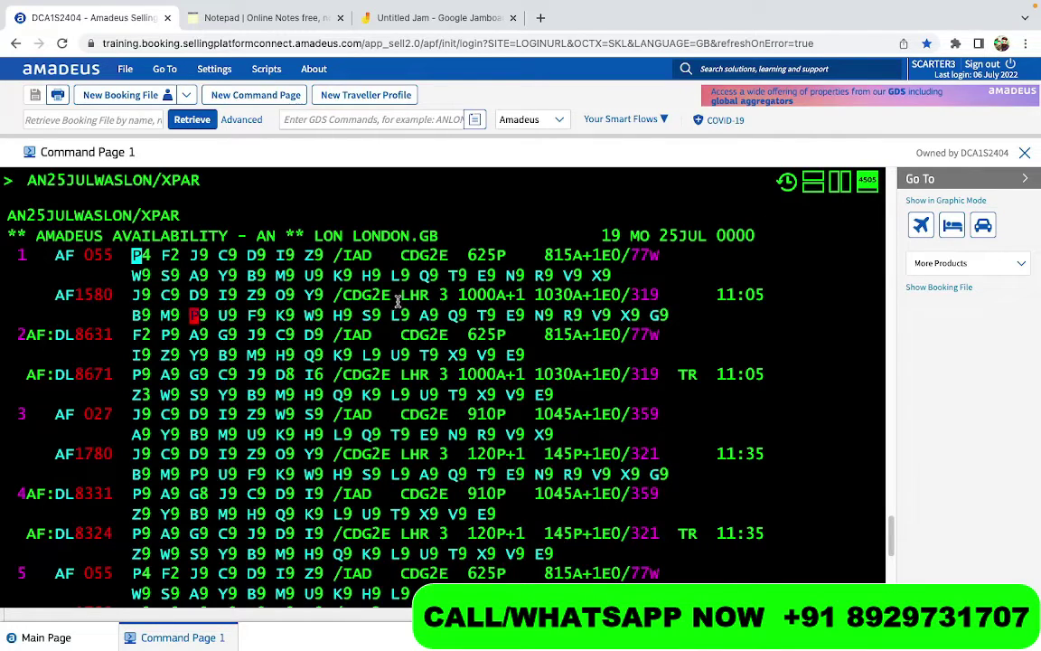
mouse_move(358, 299)
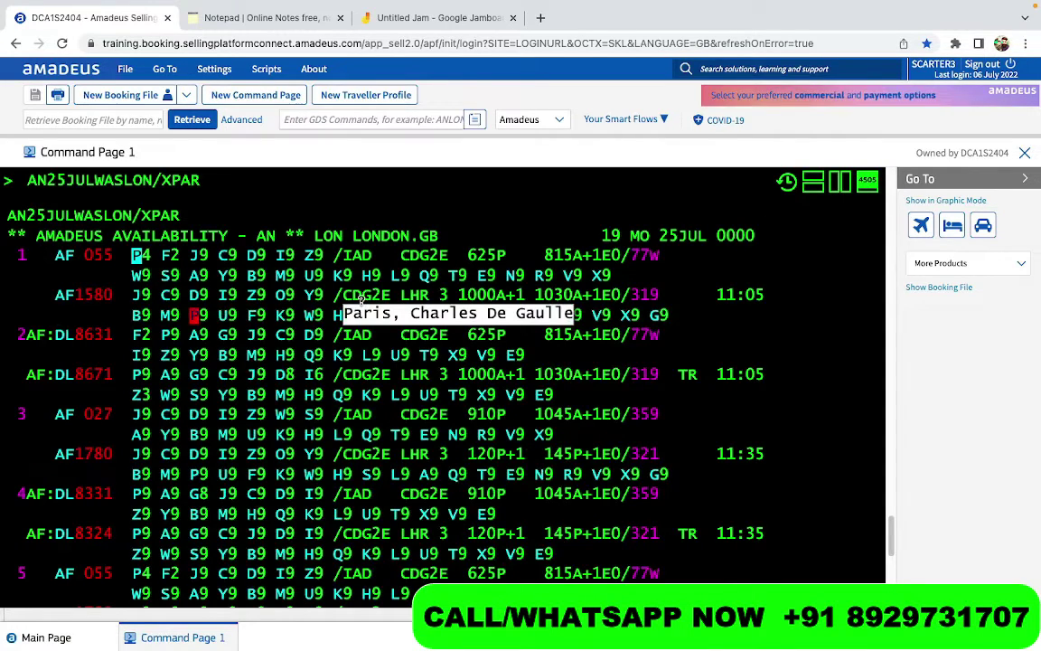
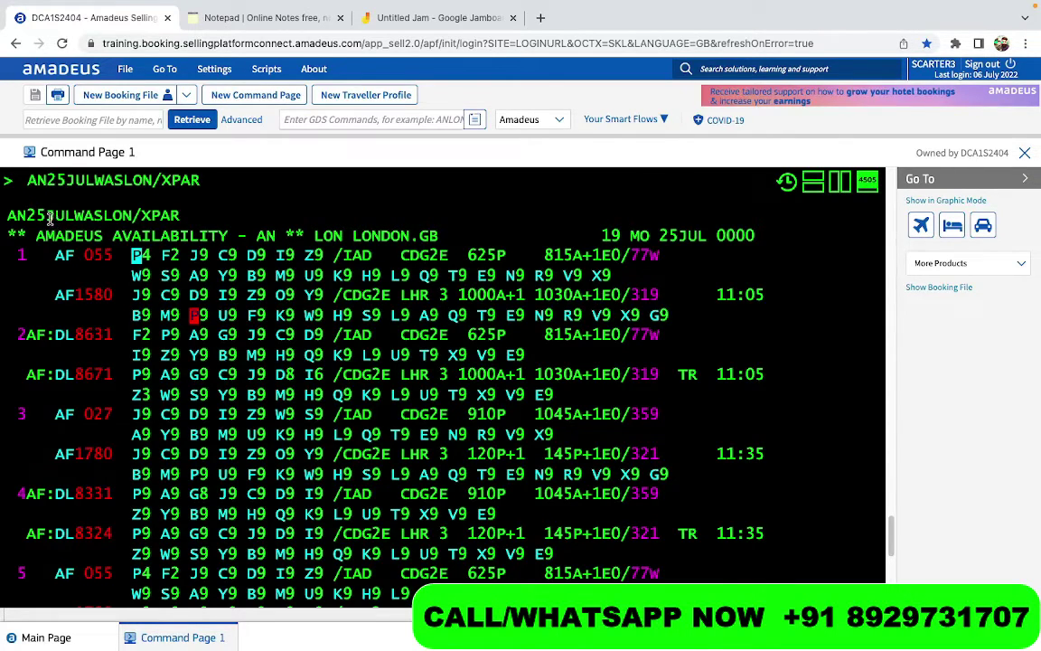
- Highlight the date in the command and the first connection's total travel time, and look through all connections via Paris
drag(46, 217, 28, 217)
drag(767, 295, 717, 295)
click(774, 270)
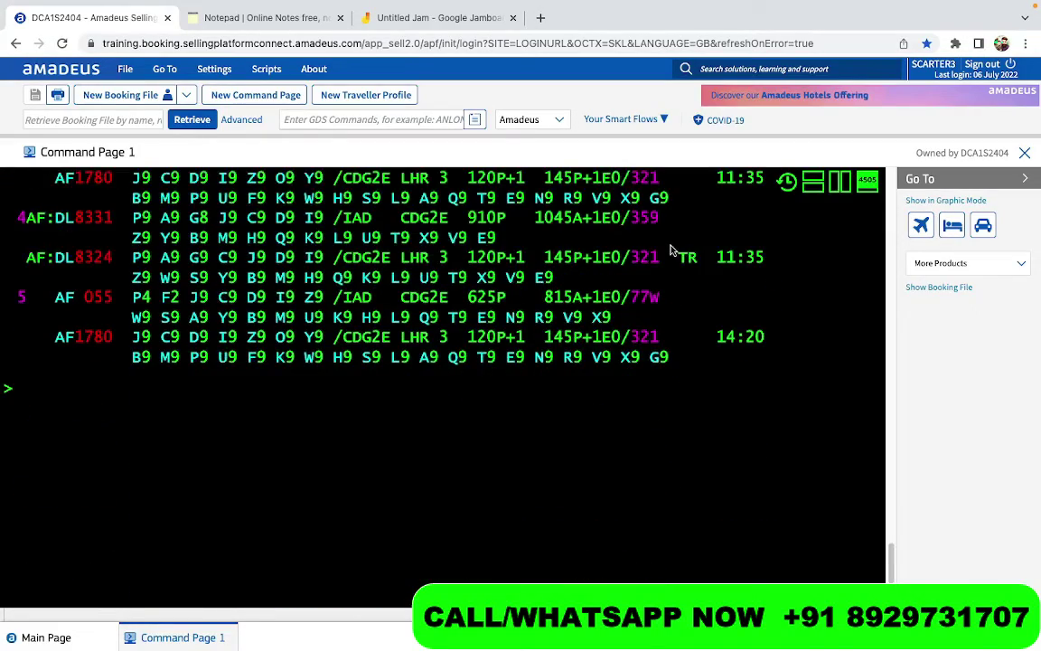
scroll(674, 246, up, 5)
scroll(672, 251, down, 2)
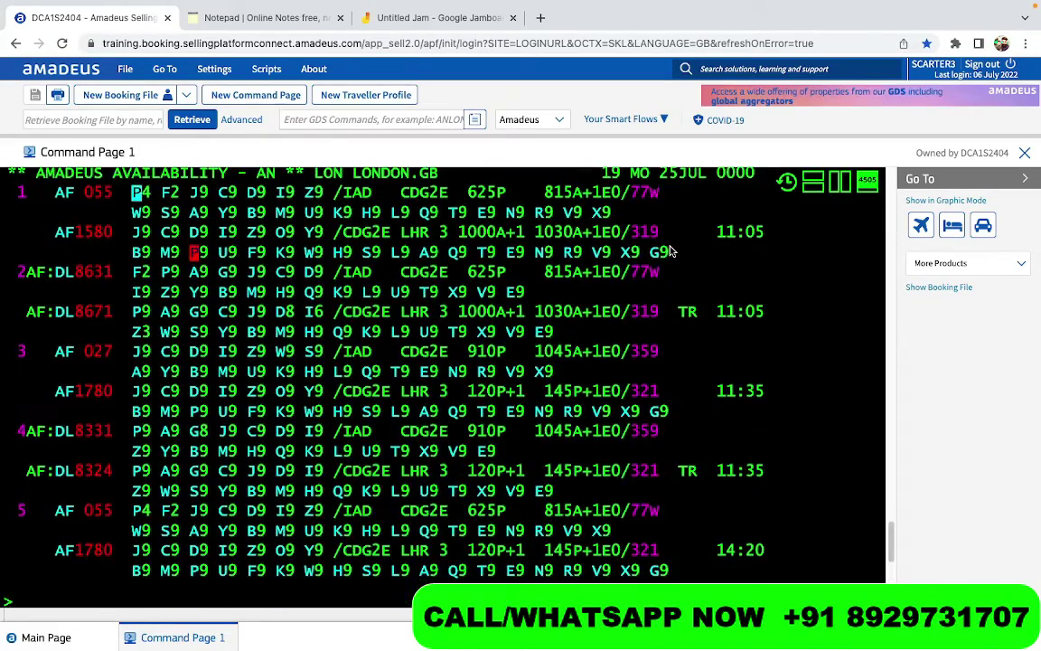
scroll(674, 246, down, 2)
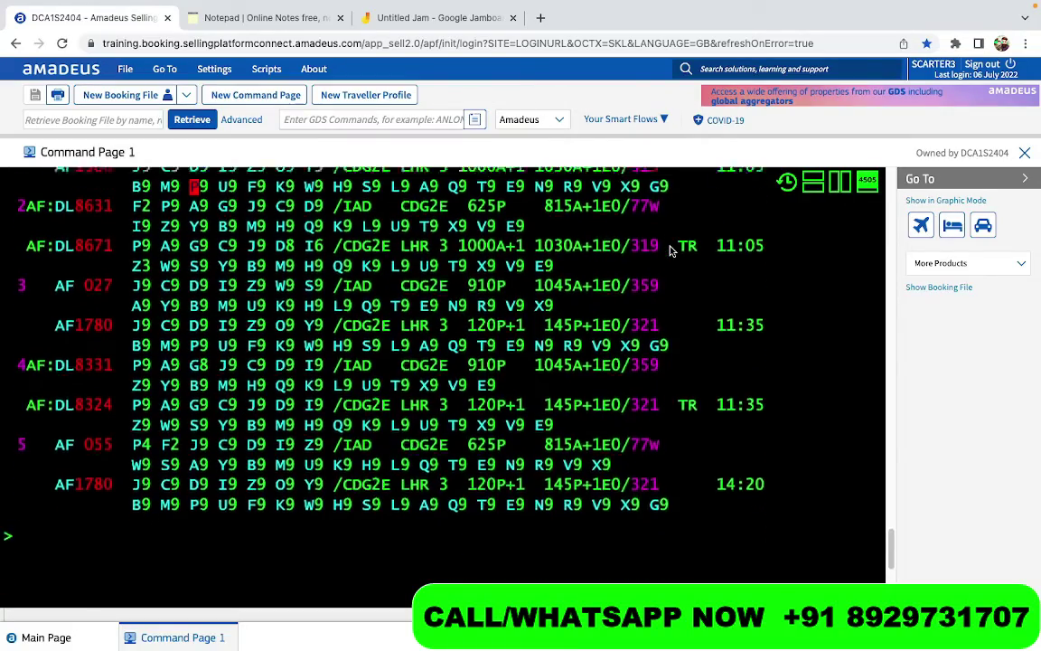
scroll(370, 230, up, 2)
scroll(272, 257, up, 2)
scroll(139, 525, down, 5)
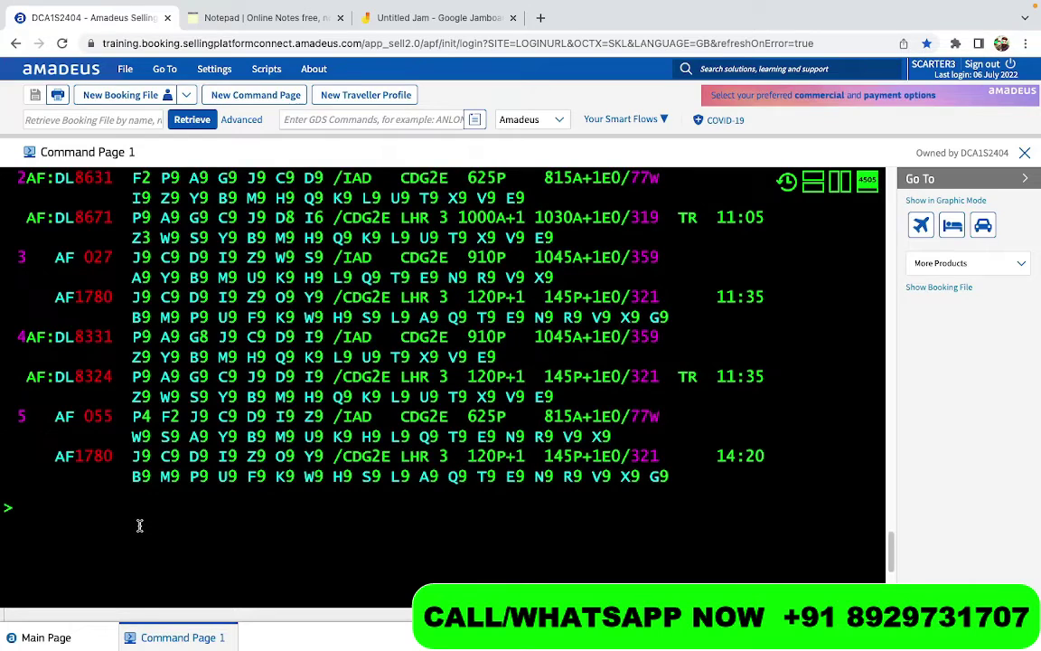
- Search availability via Paris on Air France in cabin Y by running AN25JULWASLON/XPAR/AAF/KY
text(AN2)
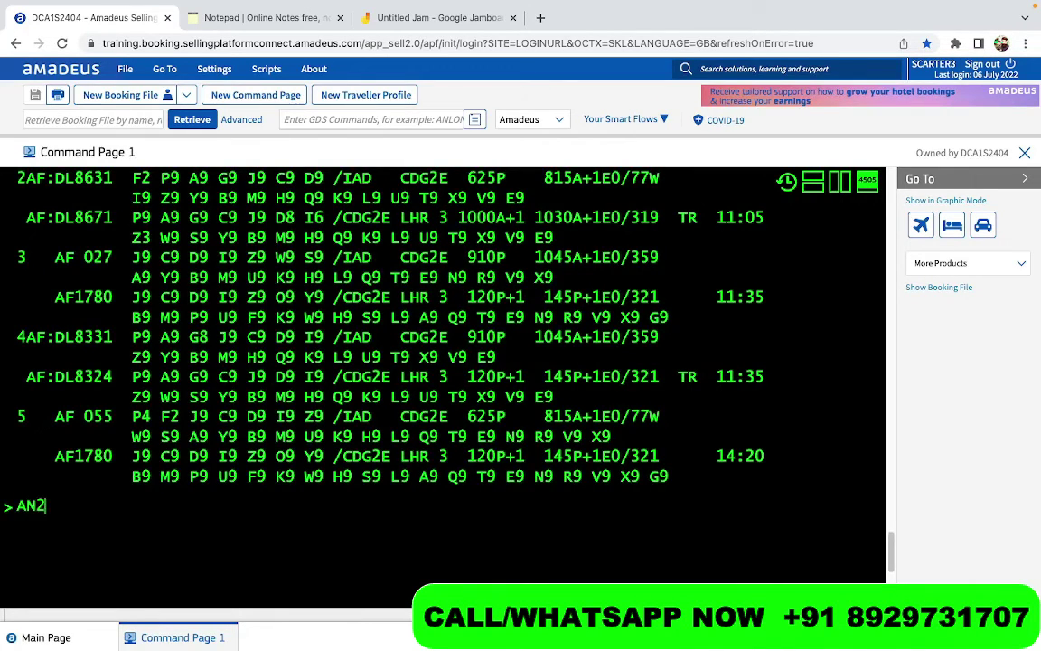
text(5JULW)
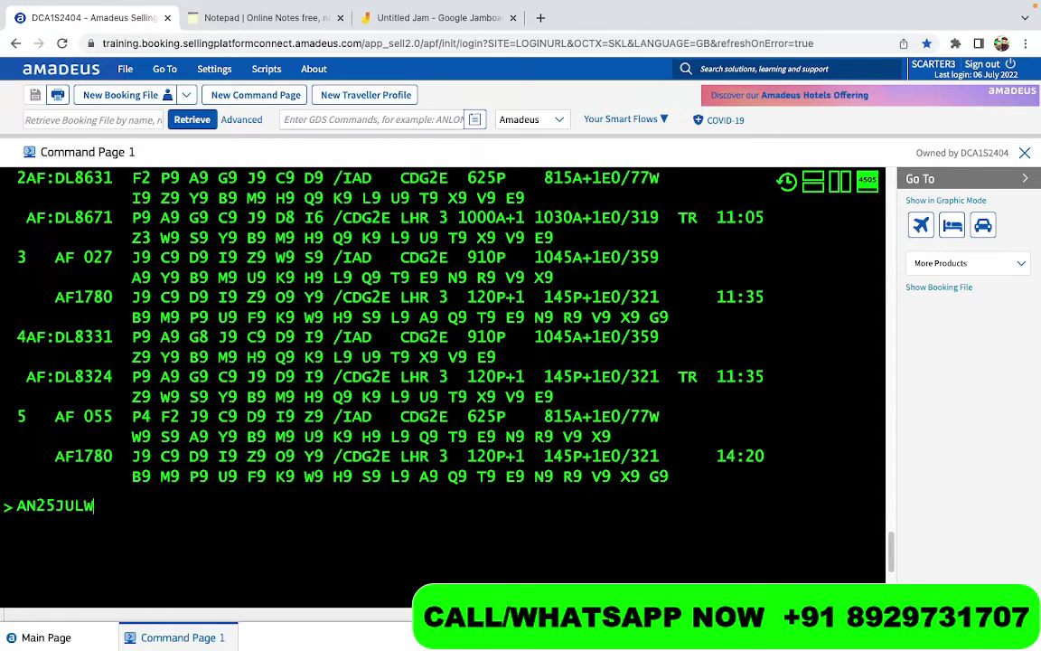
text(ASL)
text(/)
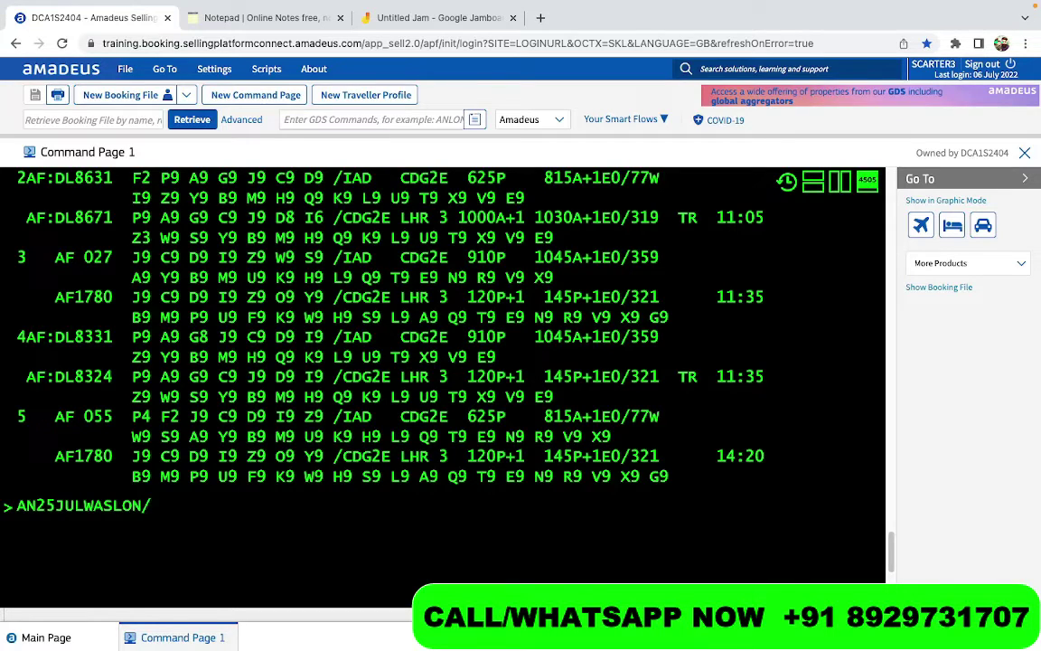
text(XPAR/)
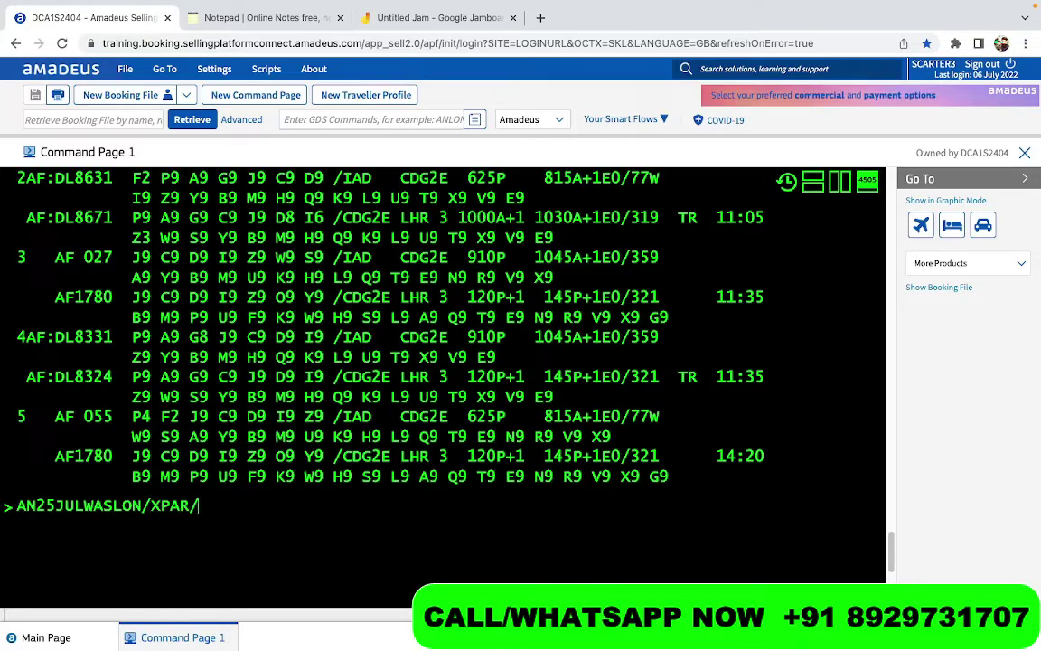
text(A)
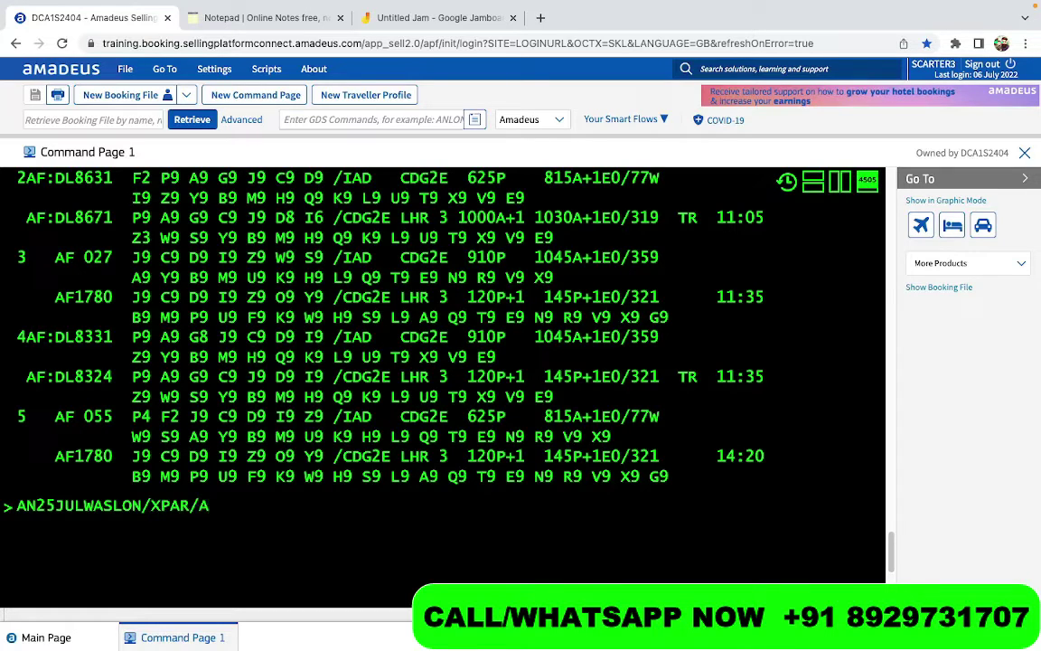
text(AF/K)
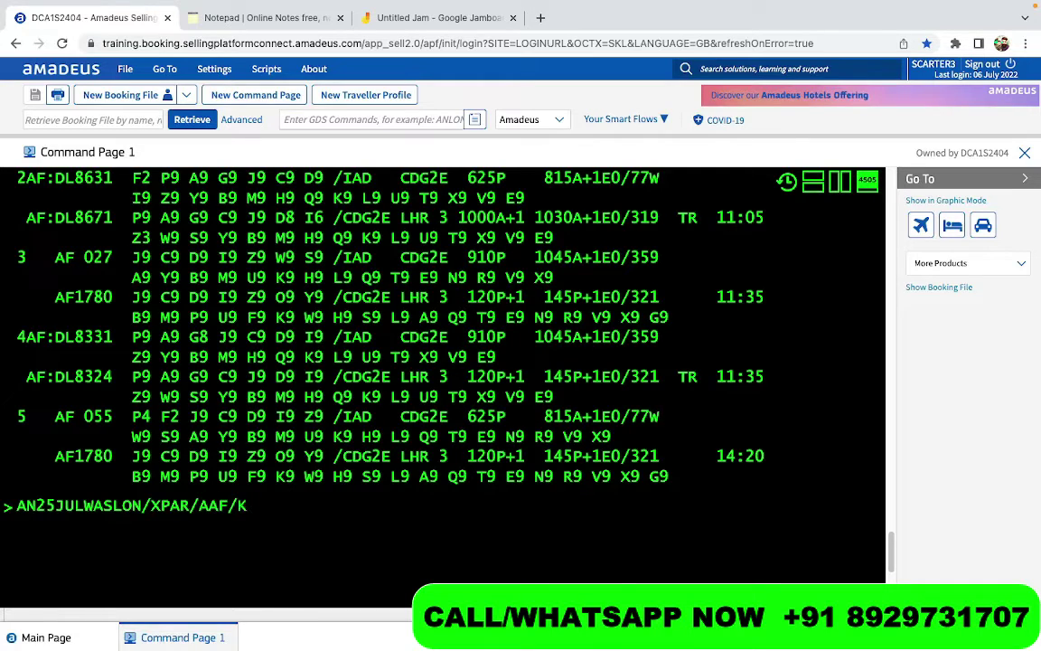
text(Y/C)
key(BackSpace)
key(BackSpace)
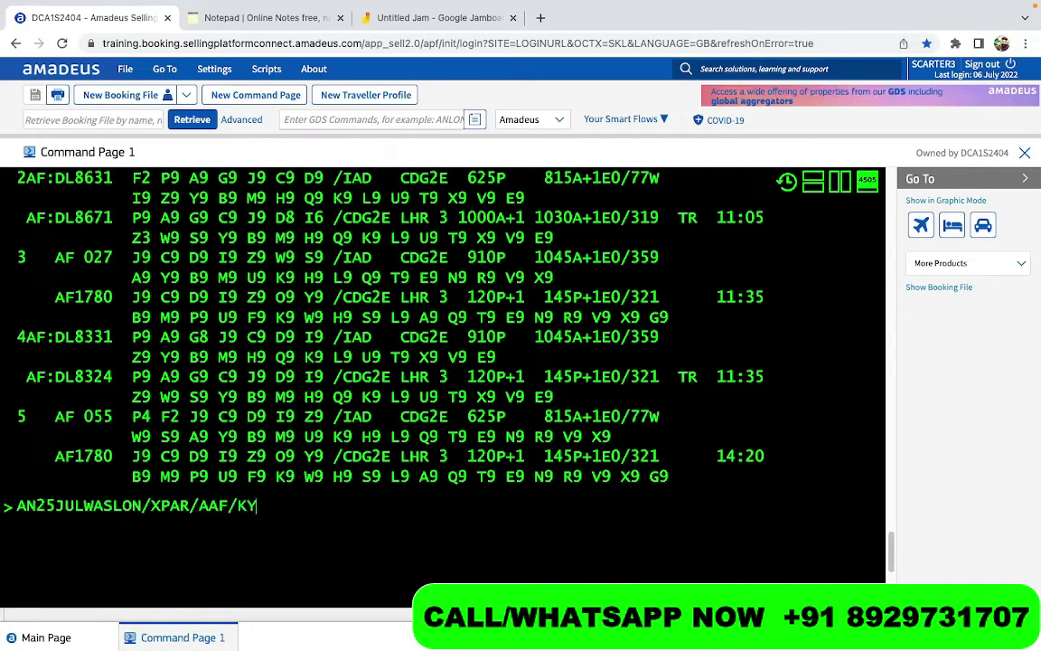
key(Return)
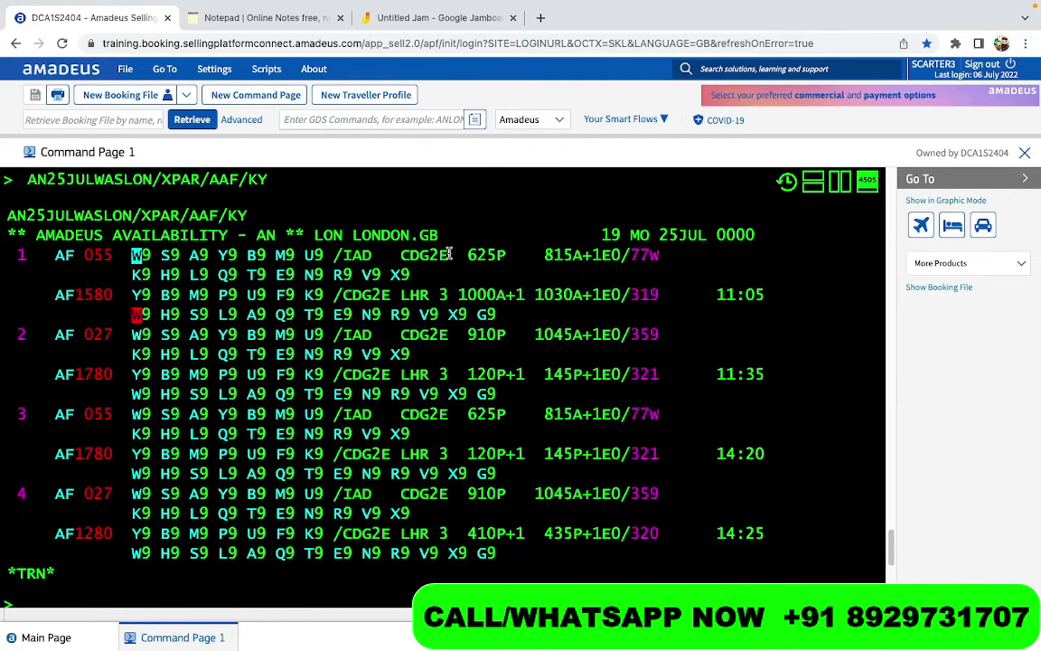
- Highlight the first flight's CDG2E arrival airport and the KY cabin option in the command, and look over the results
drag(448, 254, 392, 260)
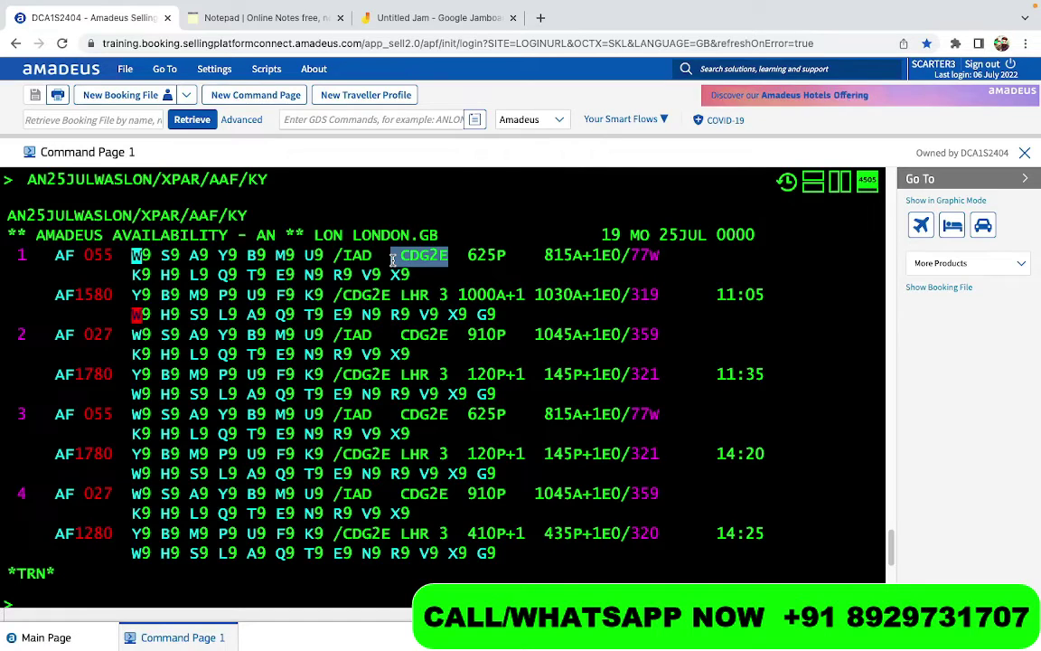
click(250, 219)
drag(250, 219, 229, 217)
click(275, 221)
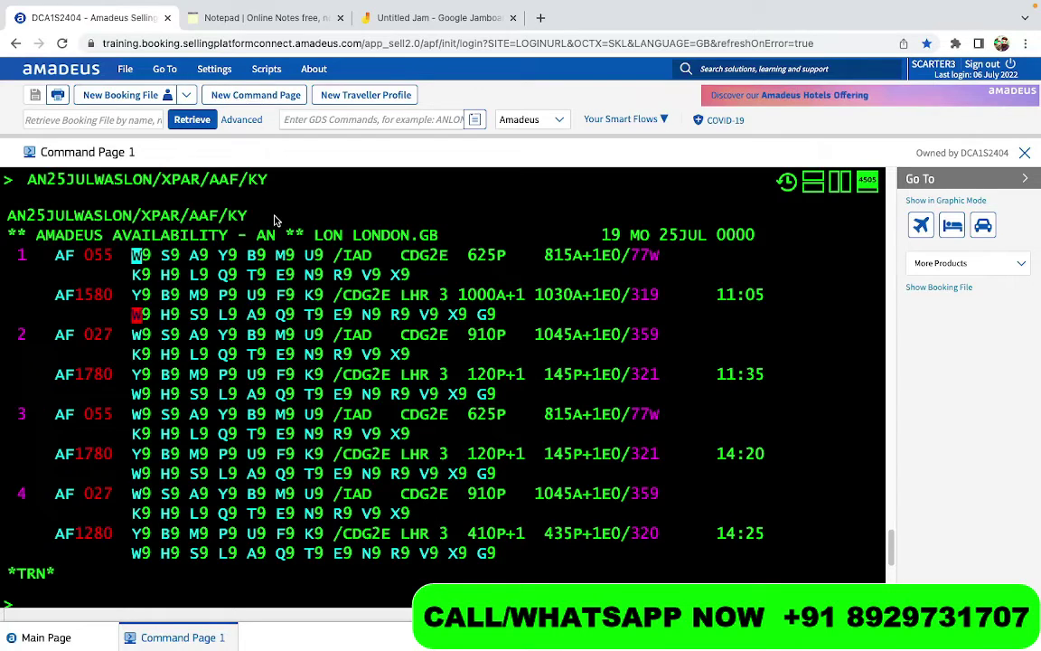
scroll(233, 241, down, 1)
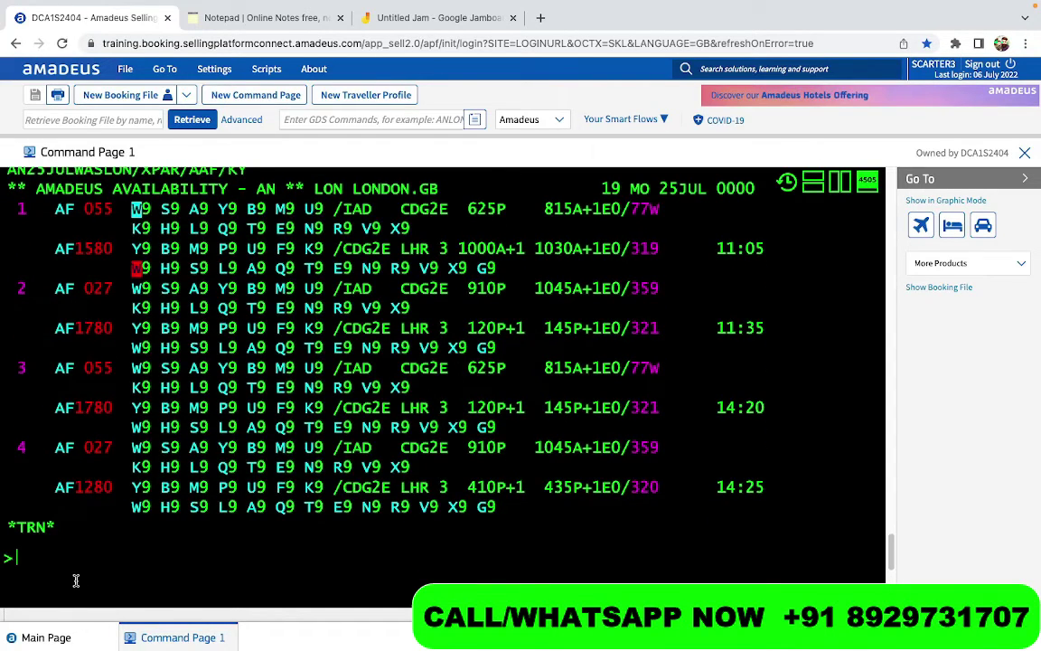